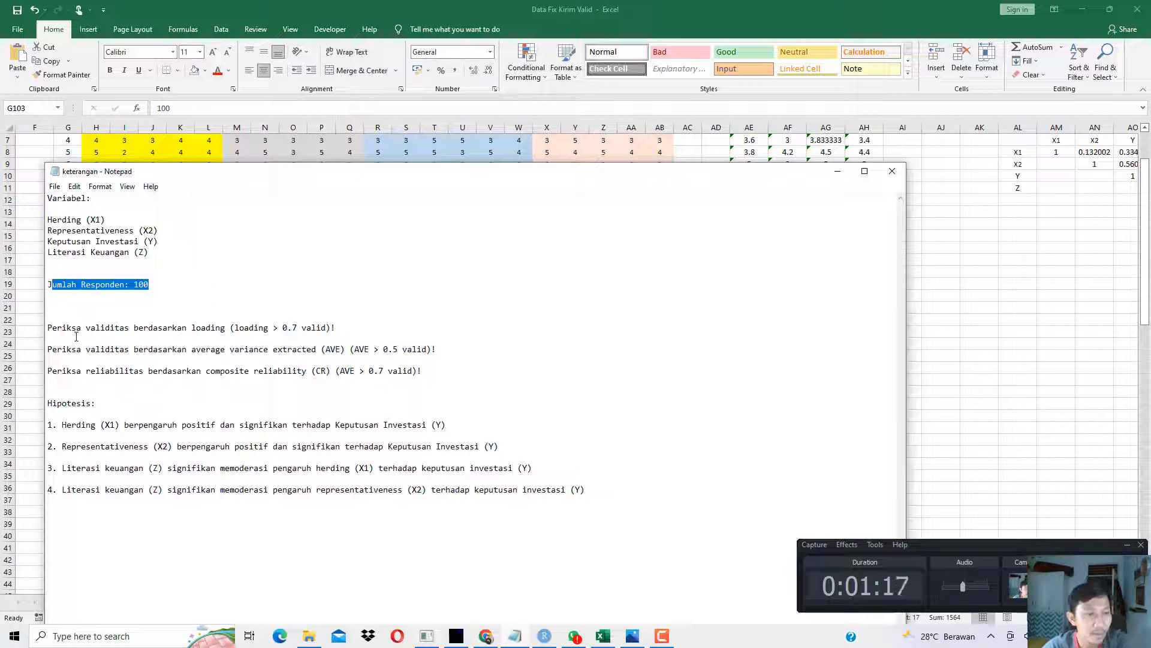
# Step: Review the loading, AVE and composite reliability criteria and the four hypotheses in the keterangan notes, then minimize them
pyautogui.moveTo(81, 329); pyautogui.dragTo(238, 326)
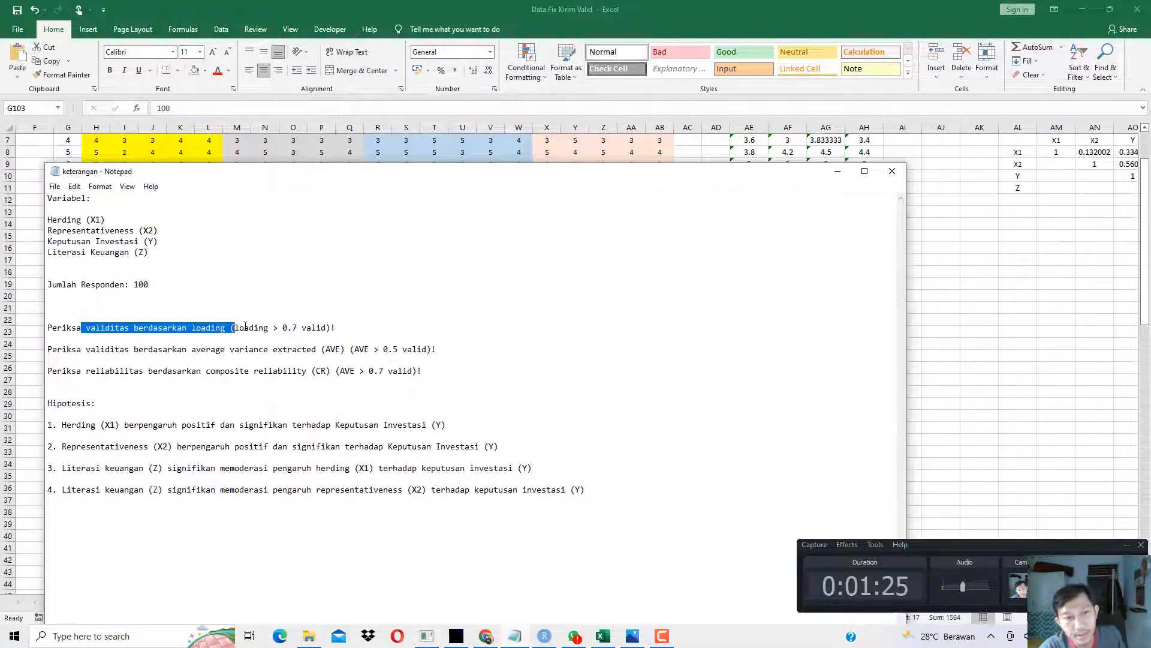
pyautogui.moveTo(264, 327); pyautogui.dragTo(316, 328)
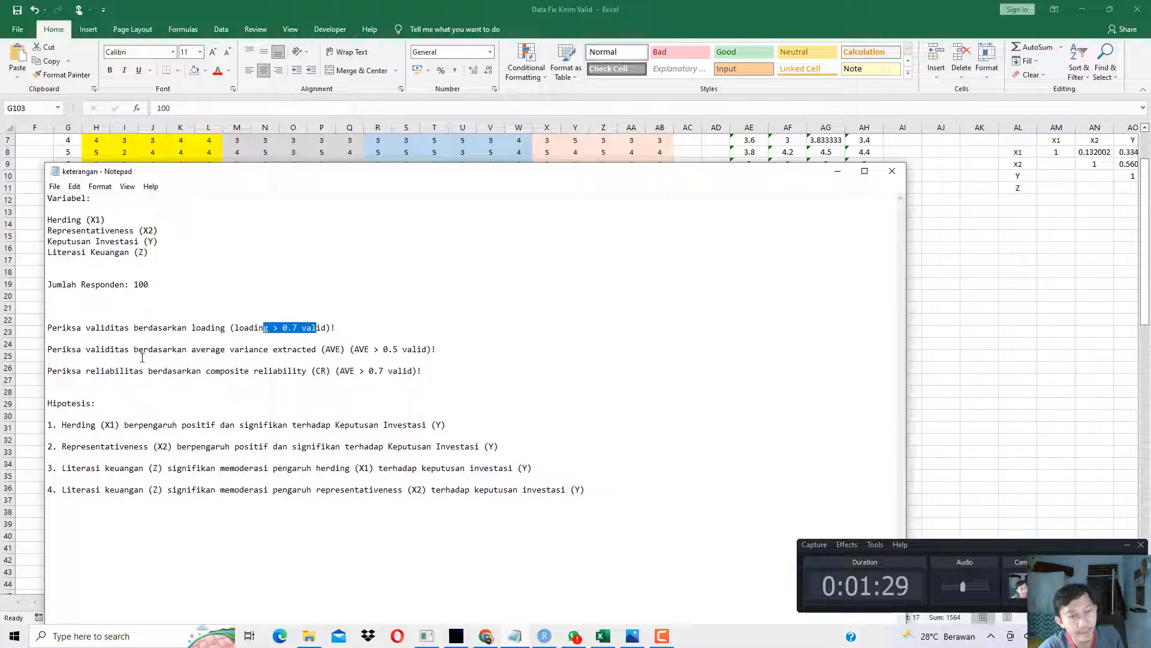
pyautogui.moveTo(103, 350); pyautogui.dragTo(313, 346)
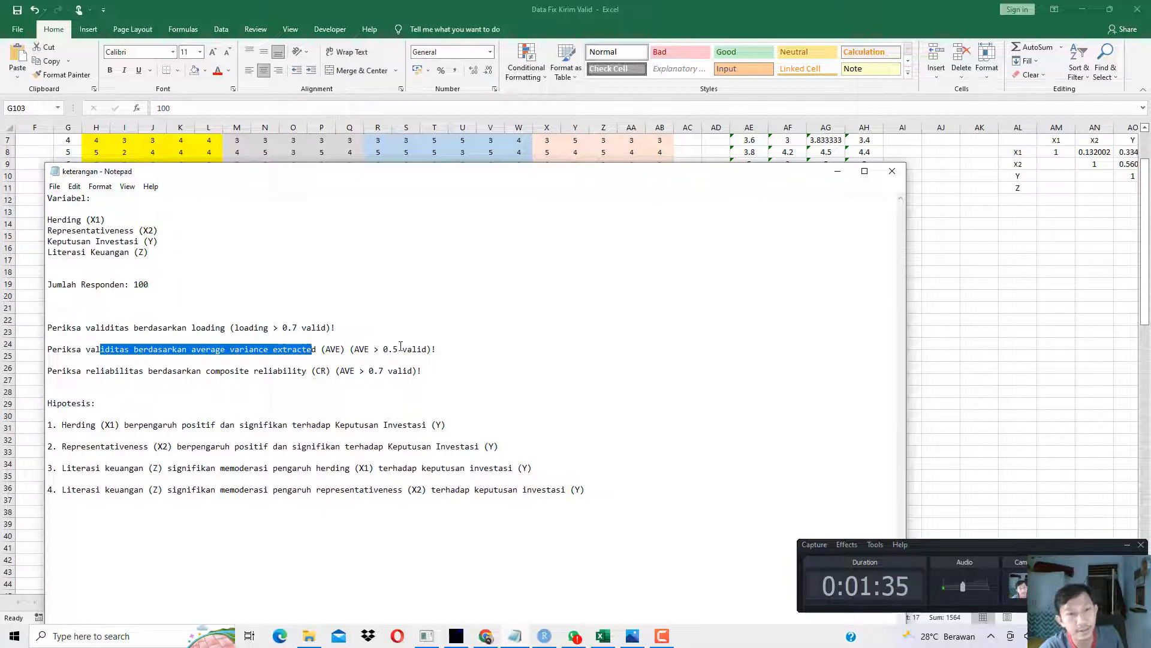
pyautogui.moveTo(403, 349); pyautogui.dragTo(360, 349)
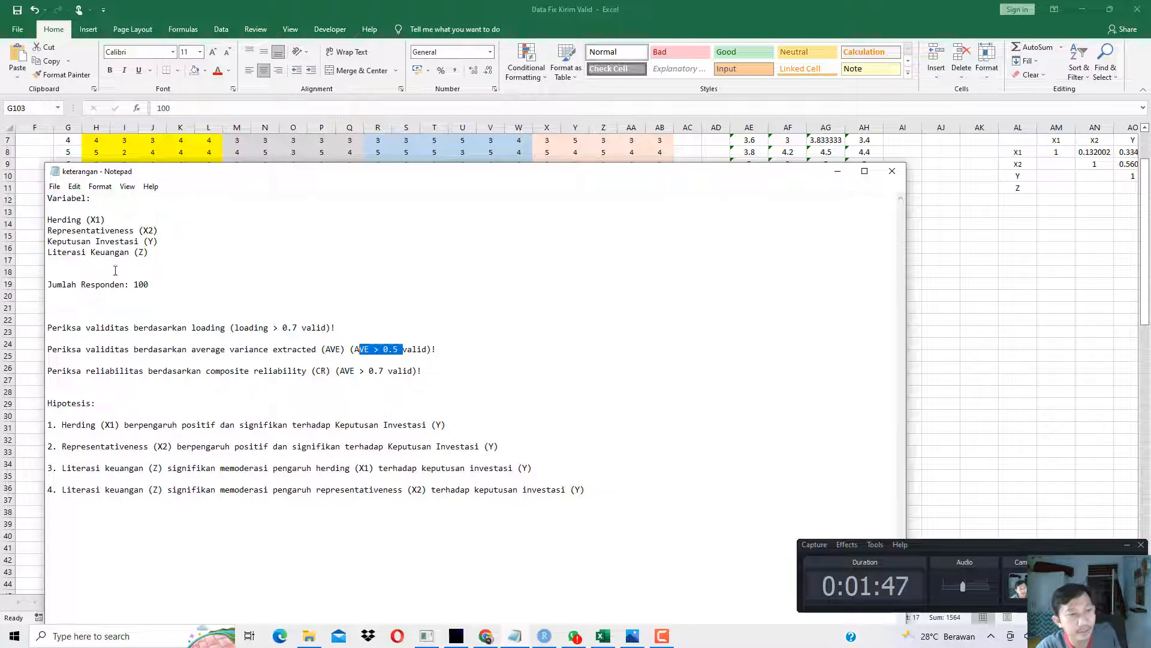
pyautogui.moveTo(217, 427); pyautogui.dragTo(283, 427)
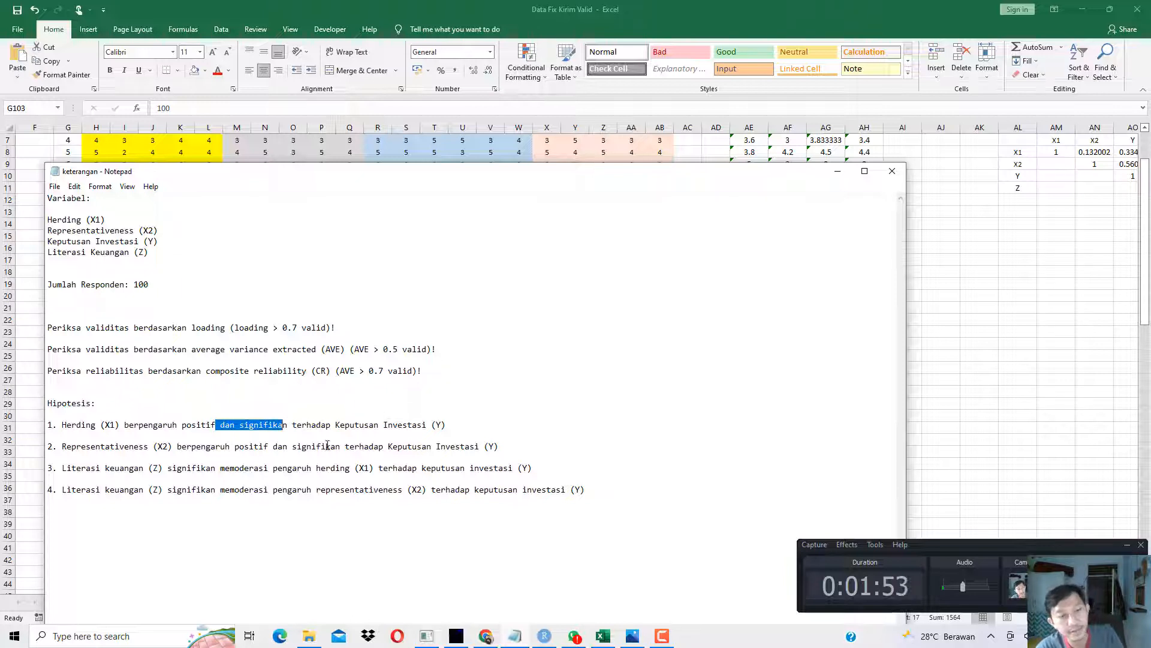
pyautogui.moveTo(148, 446); pyautogui.dragTo(450, 445)
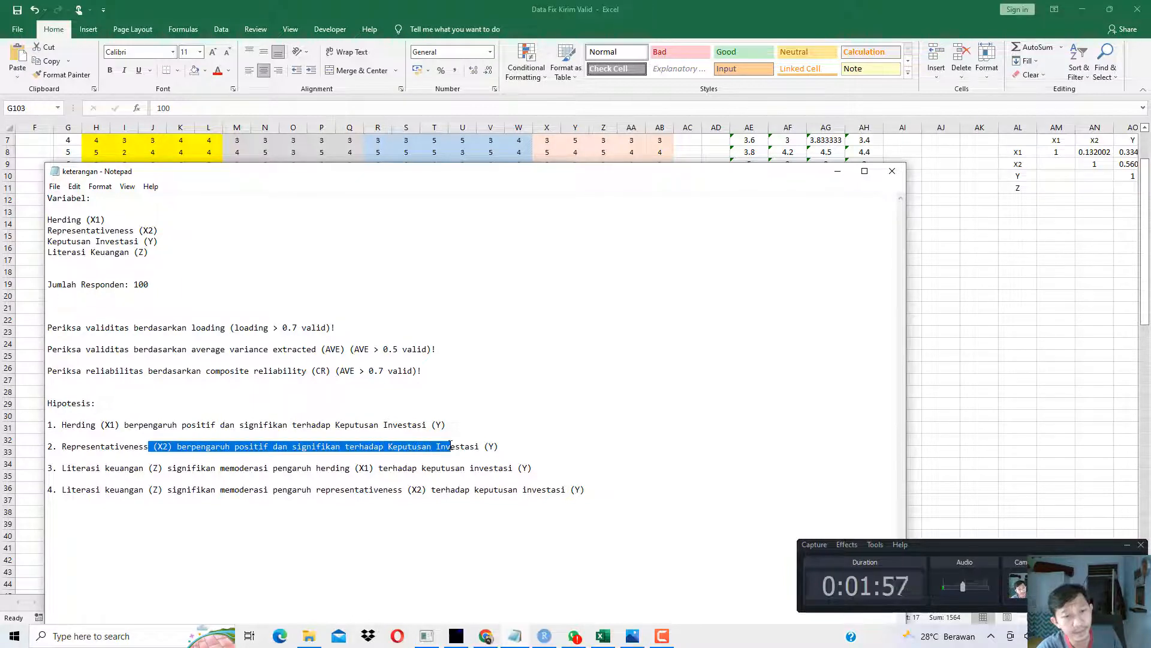
pyautogui.moveTo(110, 469); pyautogui.dragTo(255, 493)
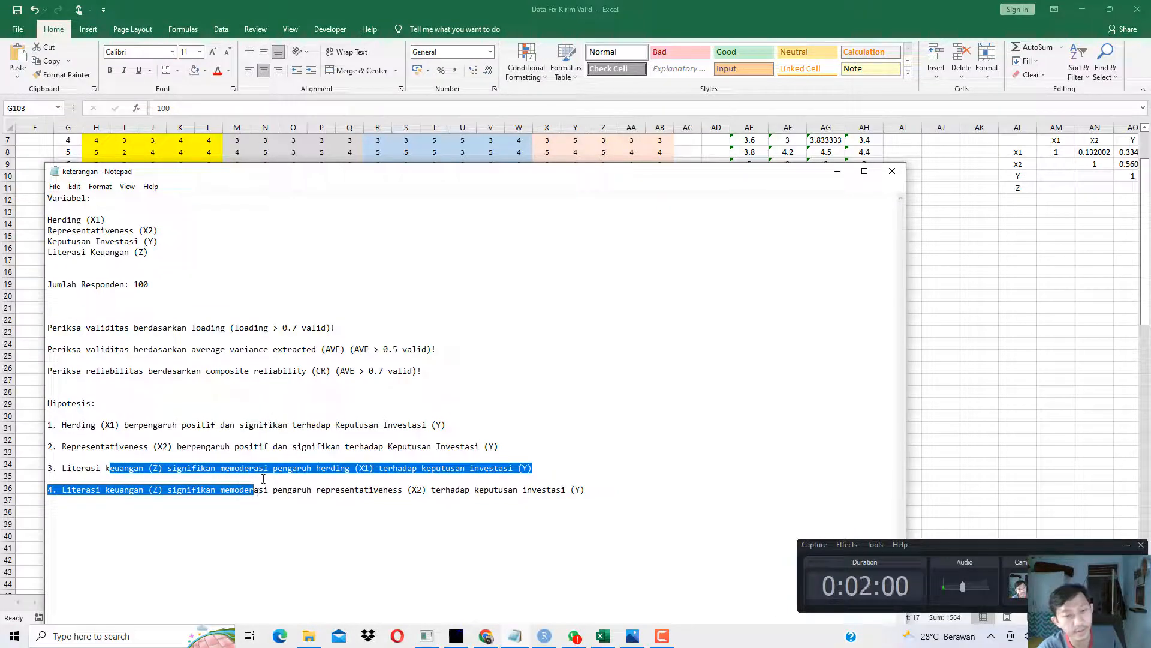
pyautogui.click(265, 468)
pyautogui.moveTo(82, 467); pyautogui.dragTo(192, 469)
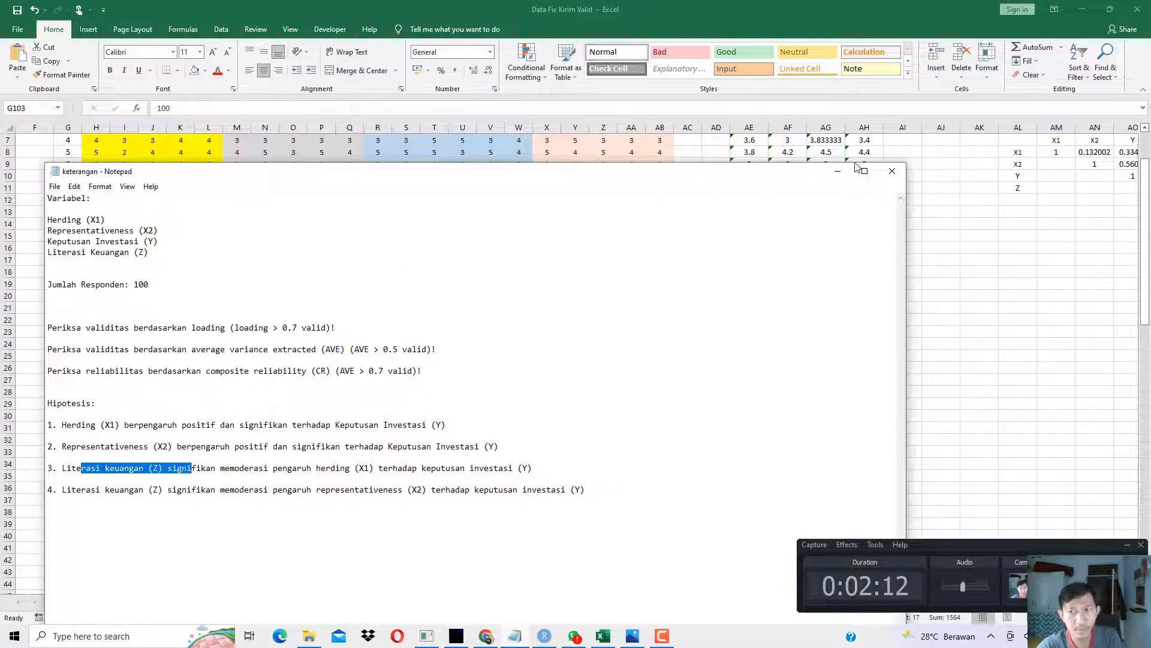
pyautogui.click(838, 171)
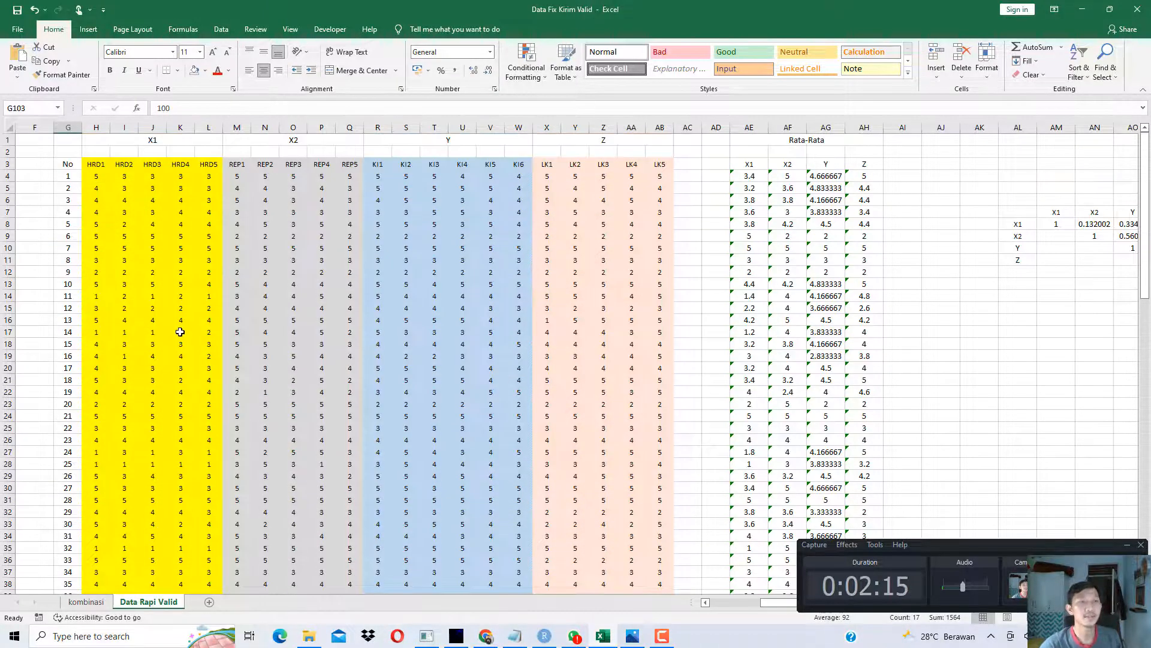
# Step: Examine the indicator columns for X1, X2, Y and Z and their averages in the Rata-Rata block
pyautogui.click(180, 332)
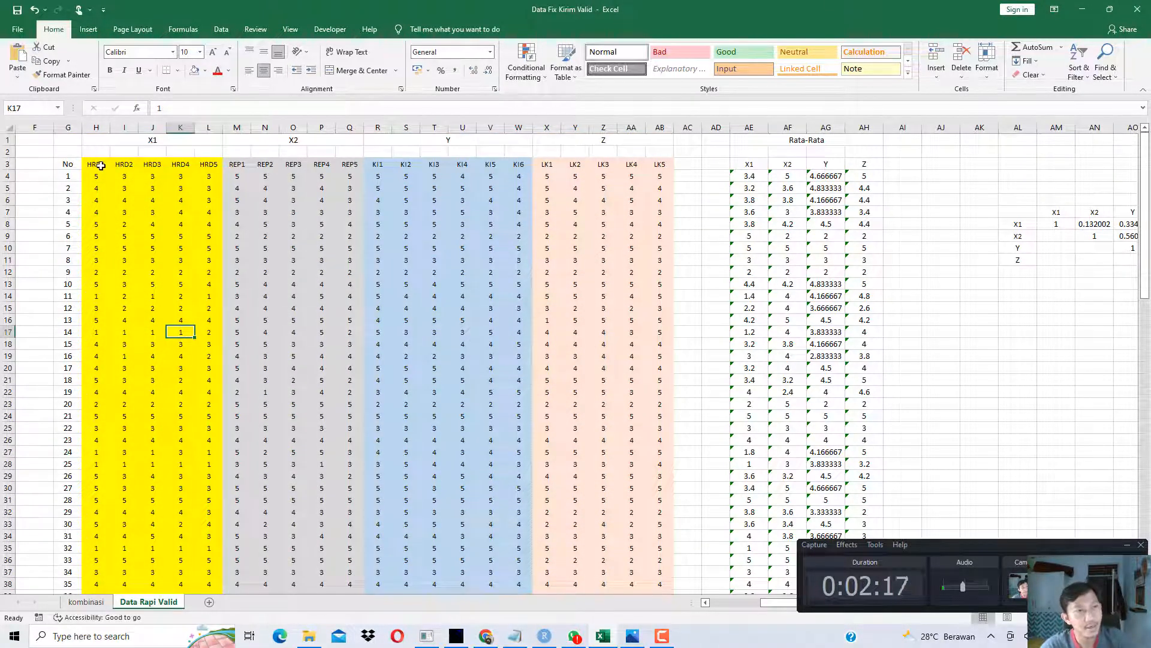
pyautogui.moveTo(99, 165); pyautogui.dragTo(198, 369)
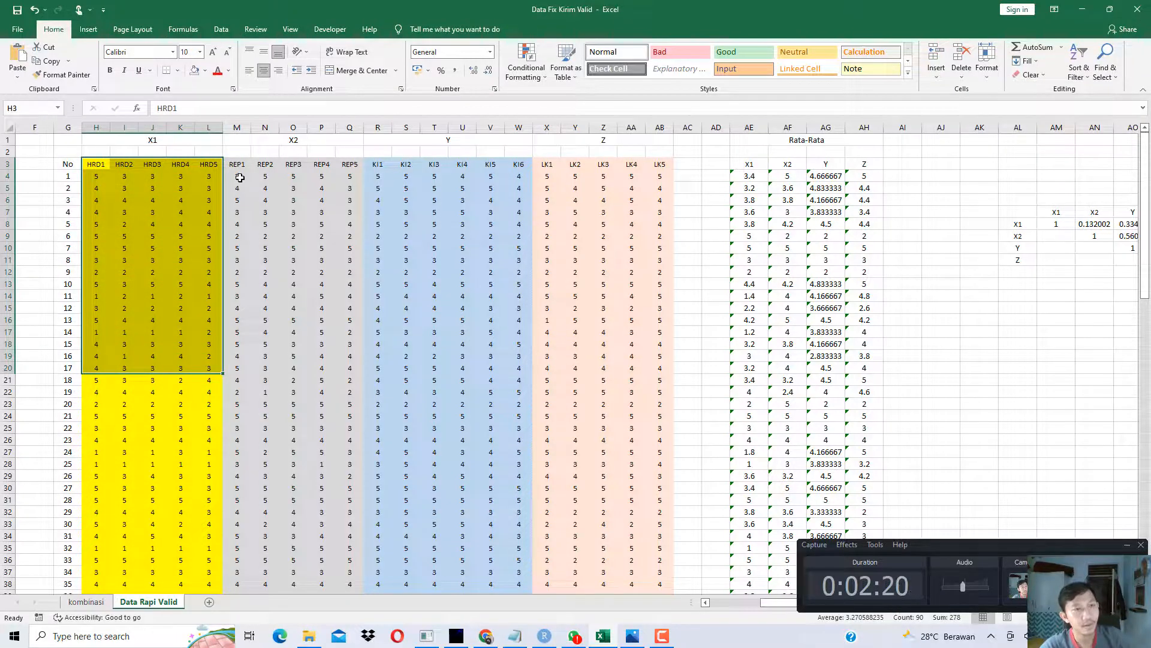
pyautogui.moveTo(237, 165); pyautogui.dragTo(350, 296)
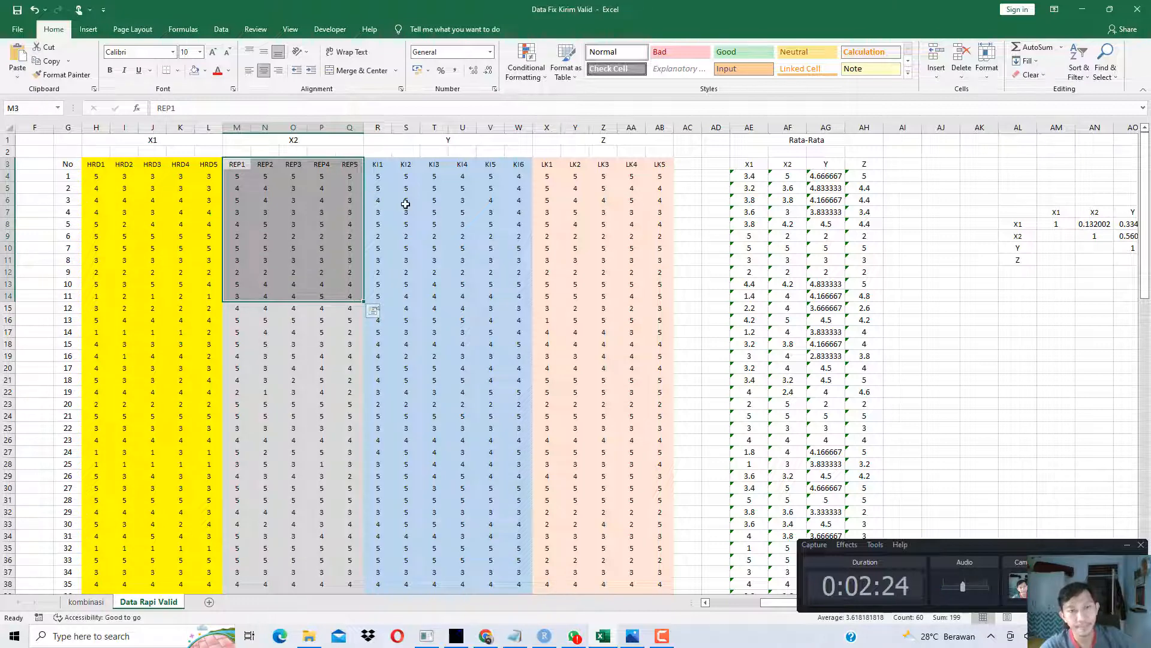
pyautogui.moveTo(378, 164); pyautogui.dragTo(517, 391)
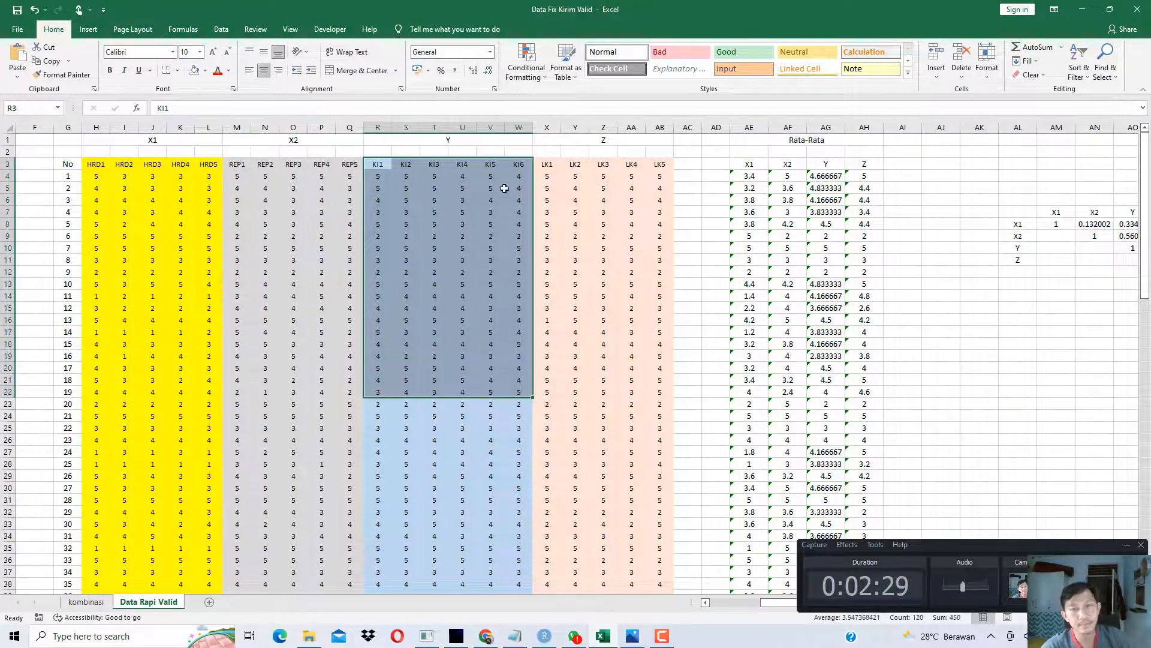
pyautogui.moveTo(543, 165); pyautogui.dragTo(650, 318)
pyautogui.click(560, 222)
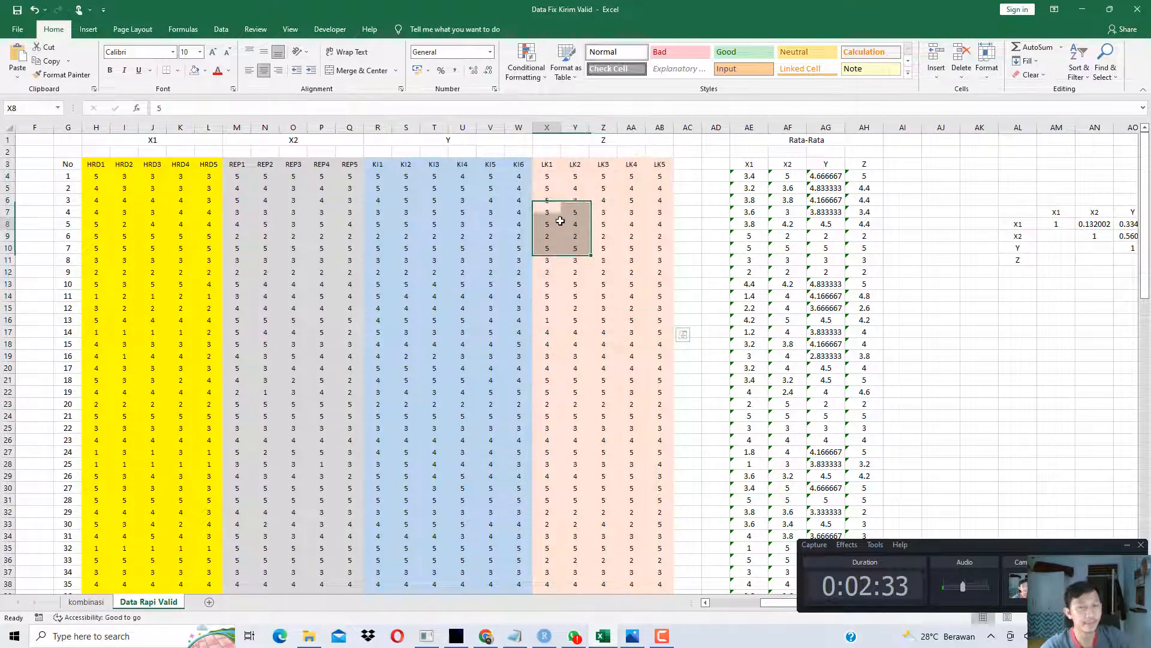
pyautogui.click(606, 271)
pyautogui.moveTo(753, 176); pyautogui.dragTo(843, 342)
pyautogui.click(749, 163)
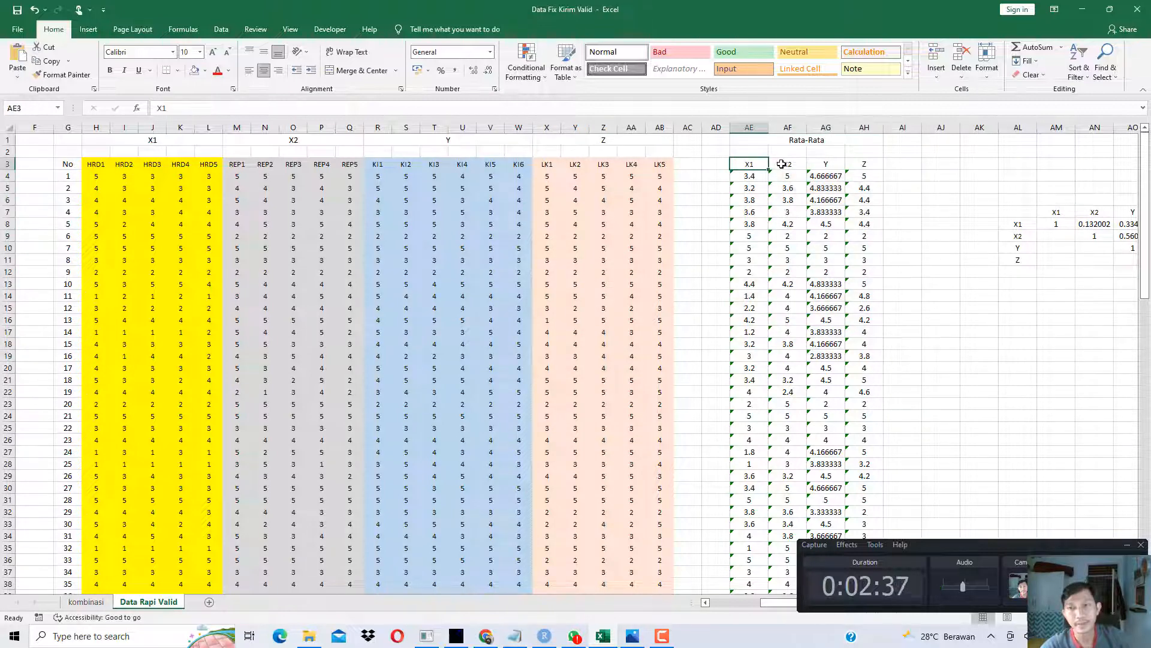
pyautogui.click(788, 163)
pyautogui.click(826, 164)
pyautogui.click(861, 164)
# Step: Examine the correlation table of X1, X2, Y and Z beyond the Rata-Rata block
pyautogui.click(659, 297)
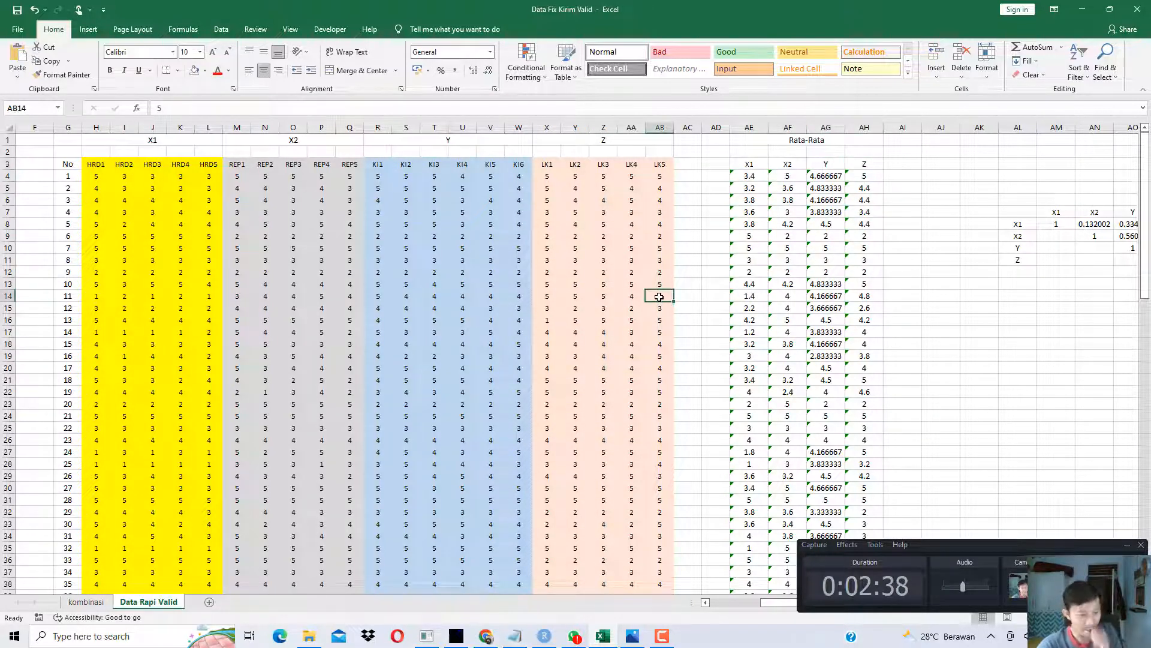
pyautogui.press('Right')
pyautogui.press('Right')
pyautogui.press('Right')
pyautogui.press('Right')
pyautogui.press('Right')
pyautogui.press('Right')
pyautogui.press('Right')
pyautogui.press('Right')
pyautogui.press('Right')
pyautogui.press('Right')
pyautogui.press('Right')
pyautogui.press('Right')
pyautogui.press('Right')
pyautogui.press('Right')
pyautogui.press('Right')
pyautogui.press('Right')
pyautogui.press('Right')
pyautogui.press('Right')
pyautogui.press('Right')
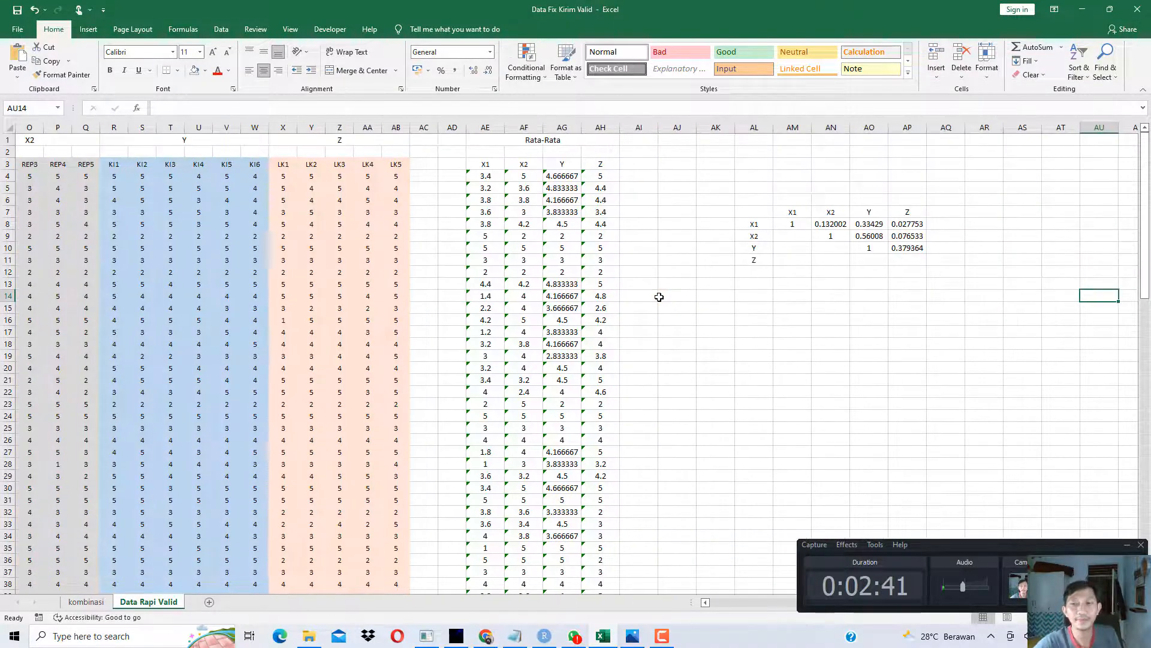
pyautogui.moveTo(747, 211); pyautogui.dragTo(921, 273)
pyautogui.click(744, 252)
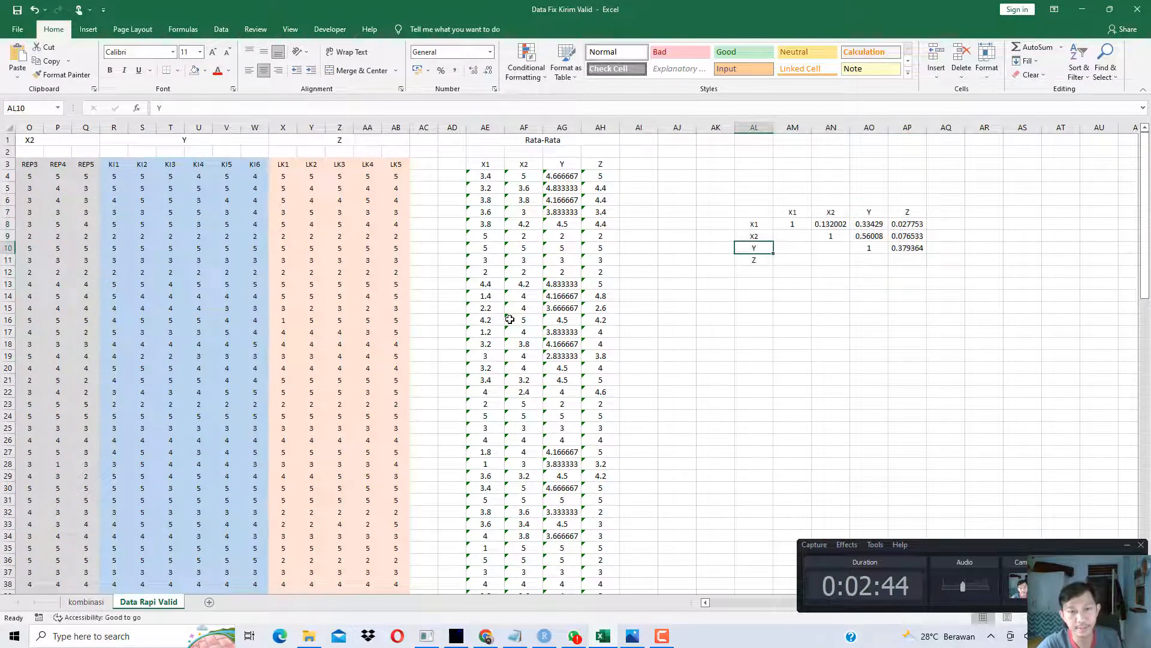
# Step: Return to the first columns of the sheet to review the variable names beside the indicator data
pyautogui.click(276, 357)
pyautogui.press('Left')
pyautogui.press('Left')
pyautogui.press('Left')
pyautogui.press('Left')
pyautogui.press('Left')
pyautogui.press('Left')
pyautogui.press('Left')
pyautogui.press('Left')
pyautogui.press('Left')
pyautogui.press('Left')
pyautogui.press('Left')
pyautogui.press('Left')
pyautogui.press('Left')
pyautogui.press('Left')
pyautogui.press('Left')
pyautogui.press('Left')
pyautogui.press('Left')
pyautogui.press('Left')
pyautogui.press('Left')
pyautogui.press('Left')
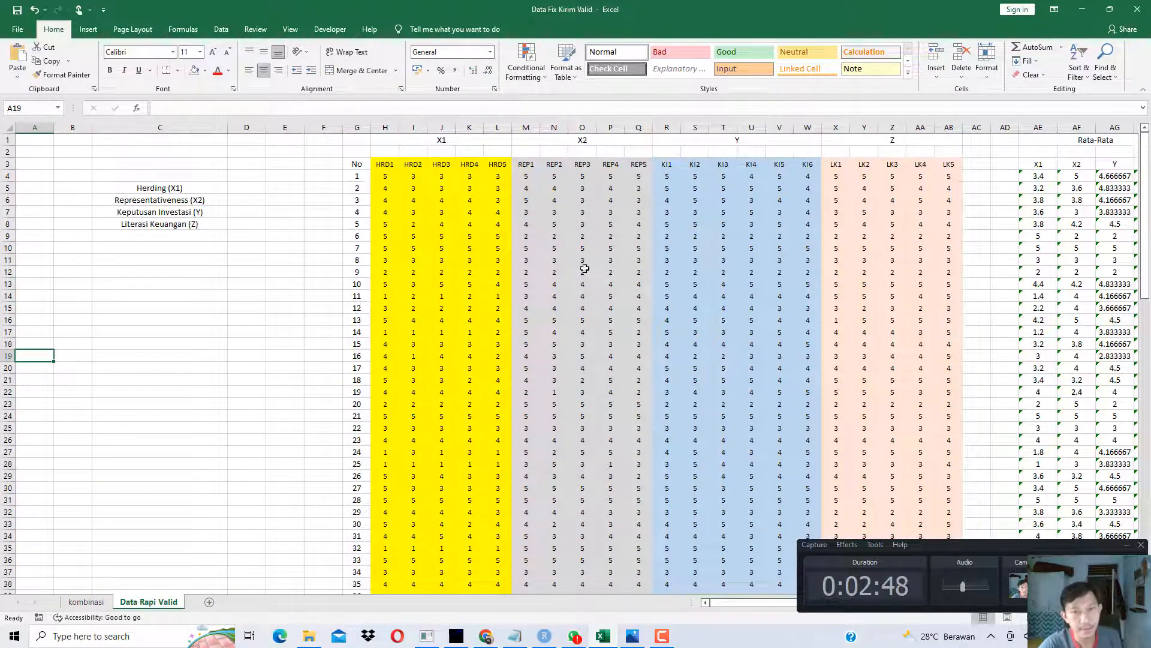
pyautogui.click(581, 260)
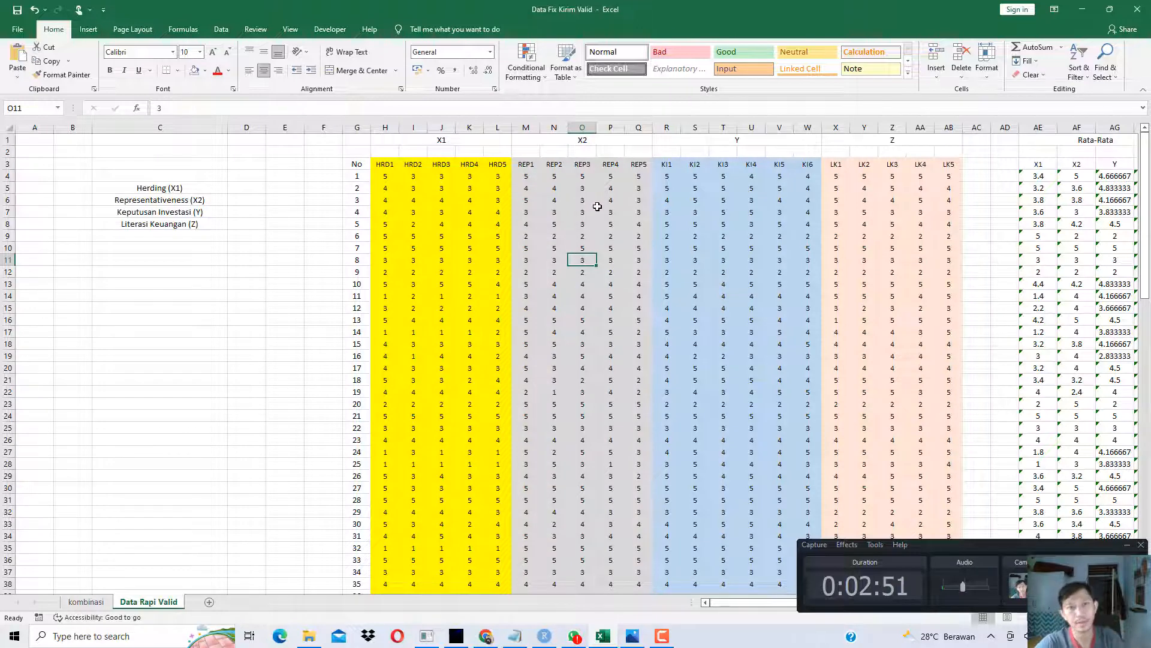
# Step: Copy the complete respondent data table from the No column through LK5, including the header row
pyautogui.click(451, 216)
pyautogui.hotkey('ctrl', 'a')
pyautogui.hotkey('ctrl', 'c')
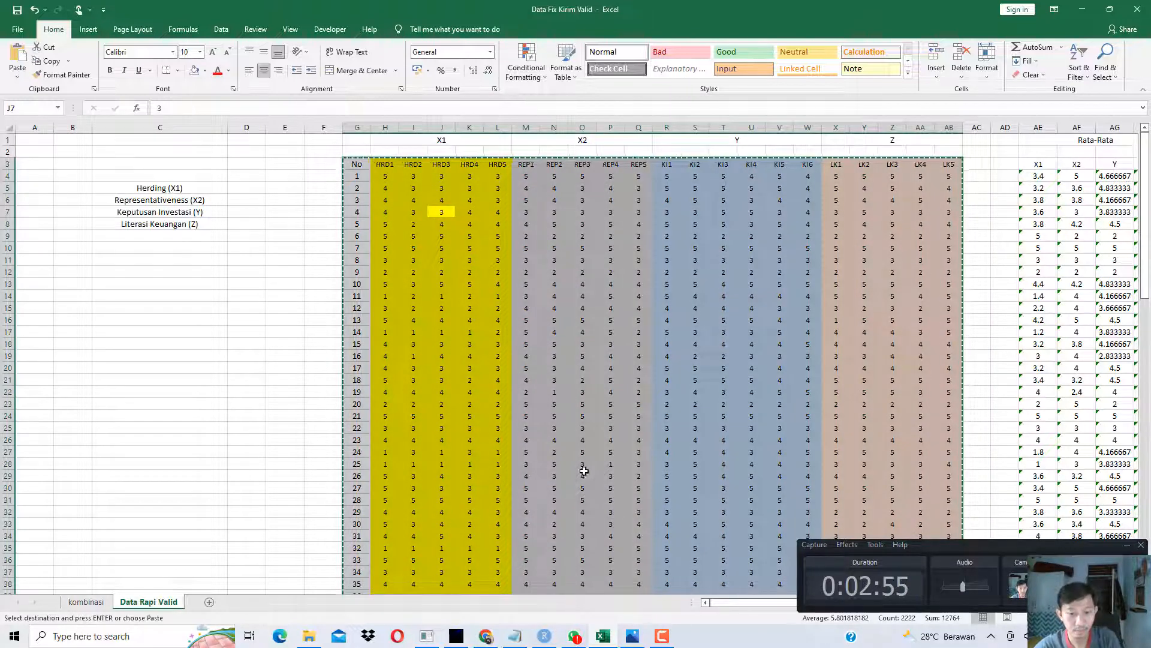
# Step: Open the dat text file from the project folder, replace its contents with the copied table and save it
pyautogui.click(514, 636)
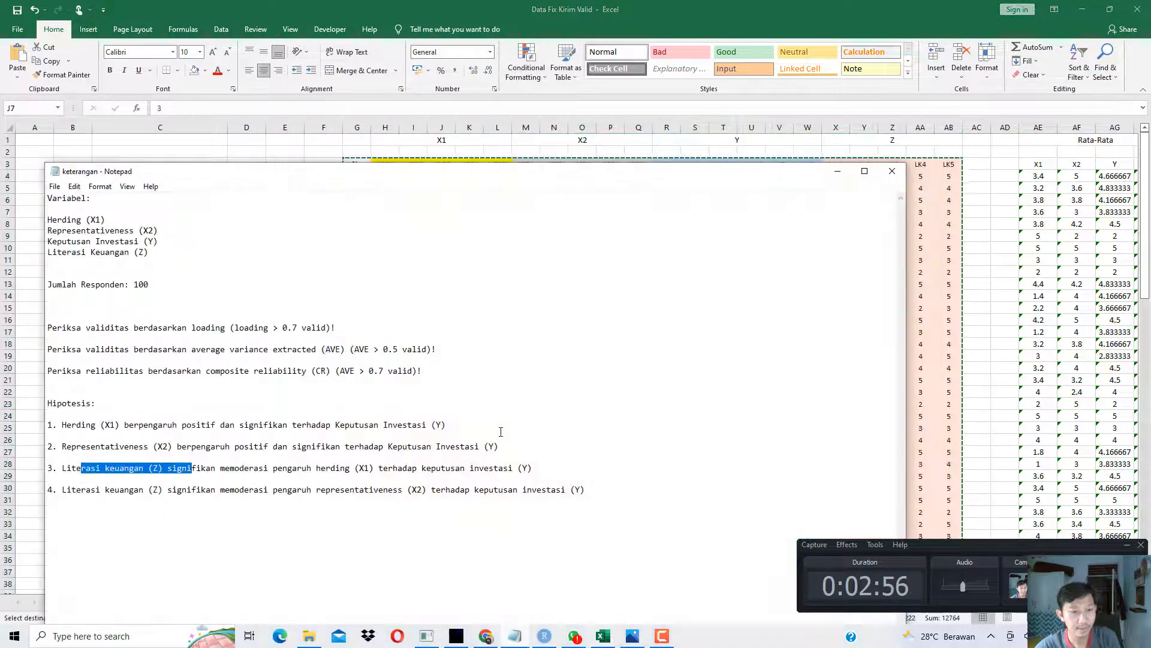
pyautogui.click(314, 638)
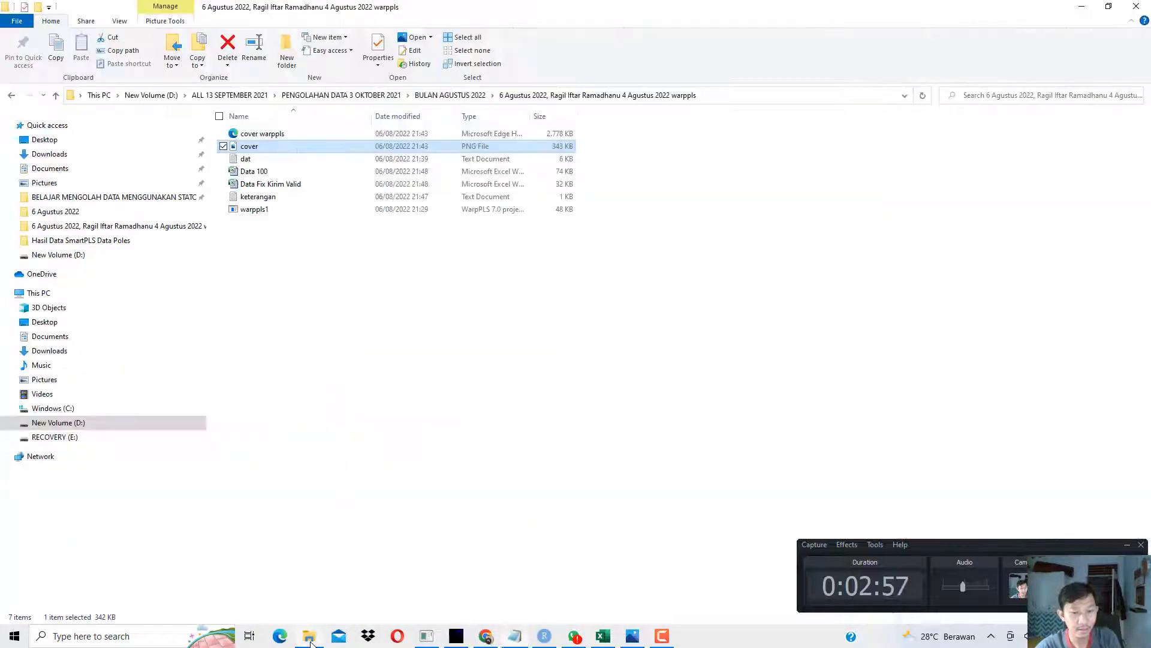
pyautogui.doubleClick(248, 161)
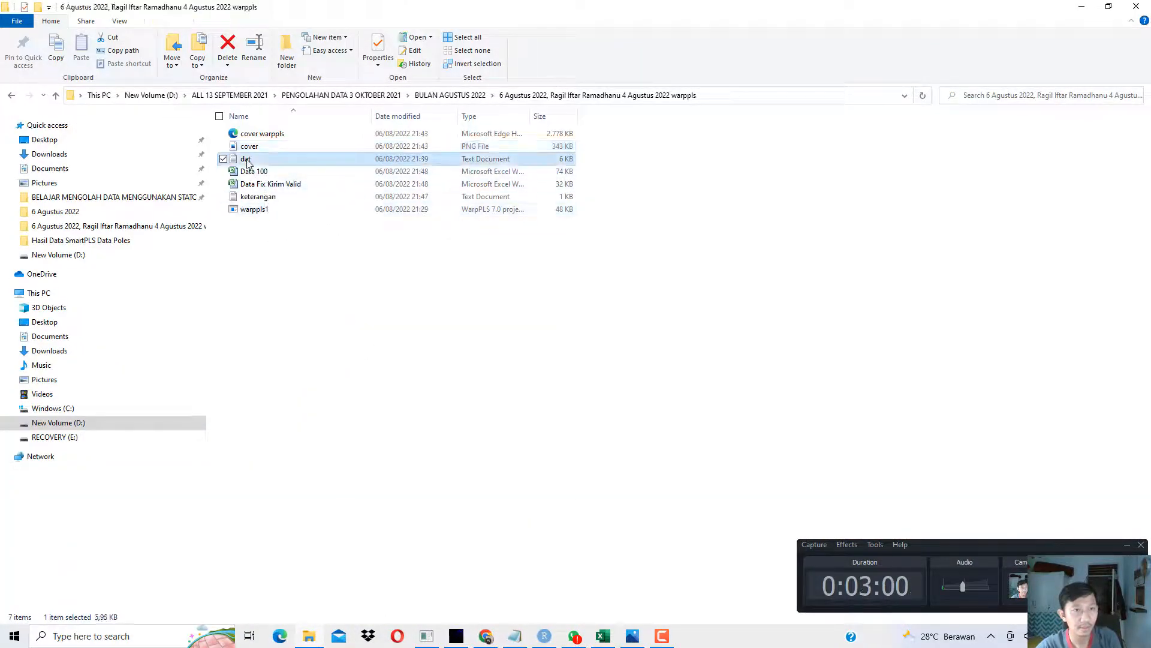
pyautogui.hotkey('ctrl', 'a')
pyautogui.hotkey('ctrl', 'v')
pyautogui.hotkey('ctrl', 's')
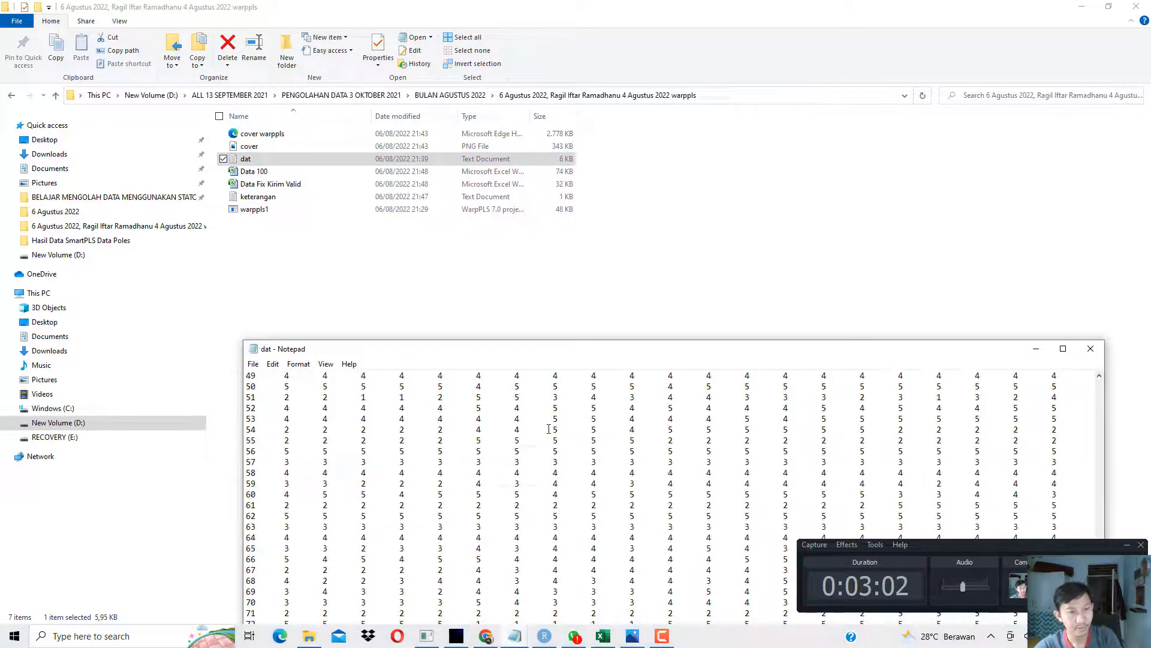
pyautogui.click(1090, 349)
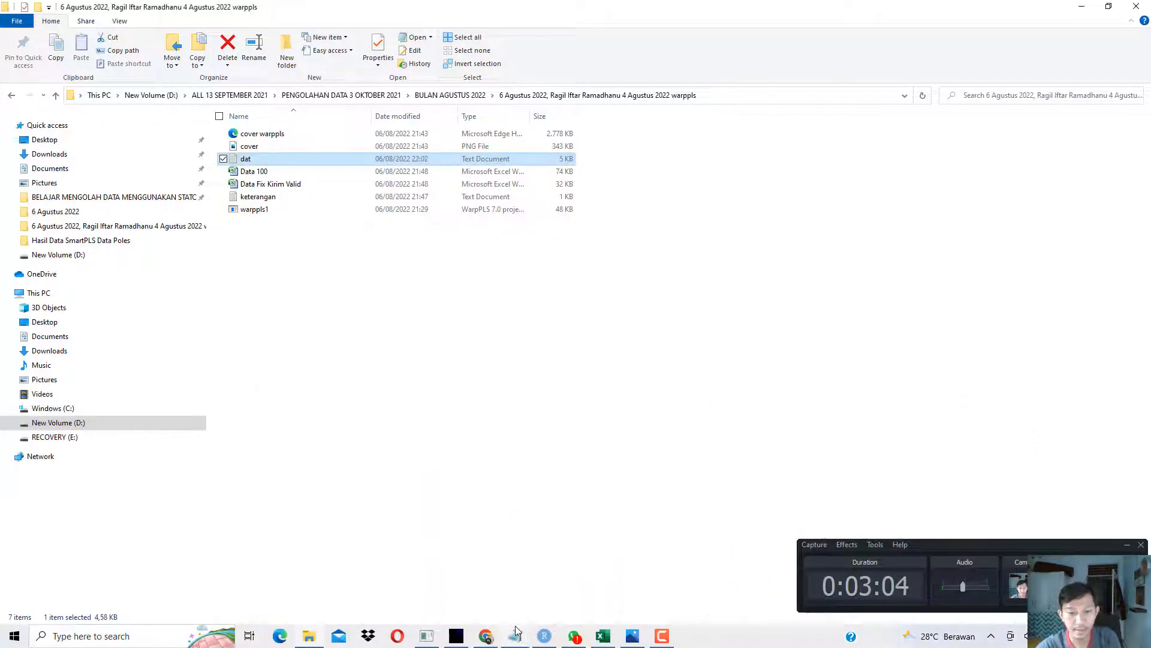
pyautogui.click(452, 439)
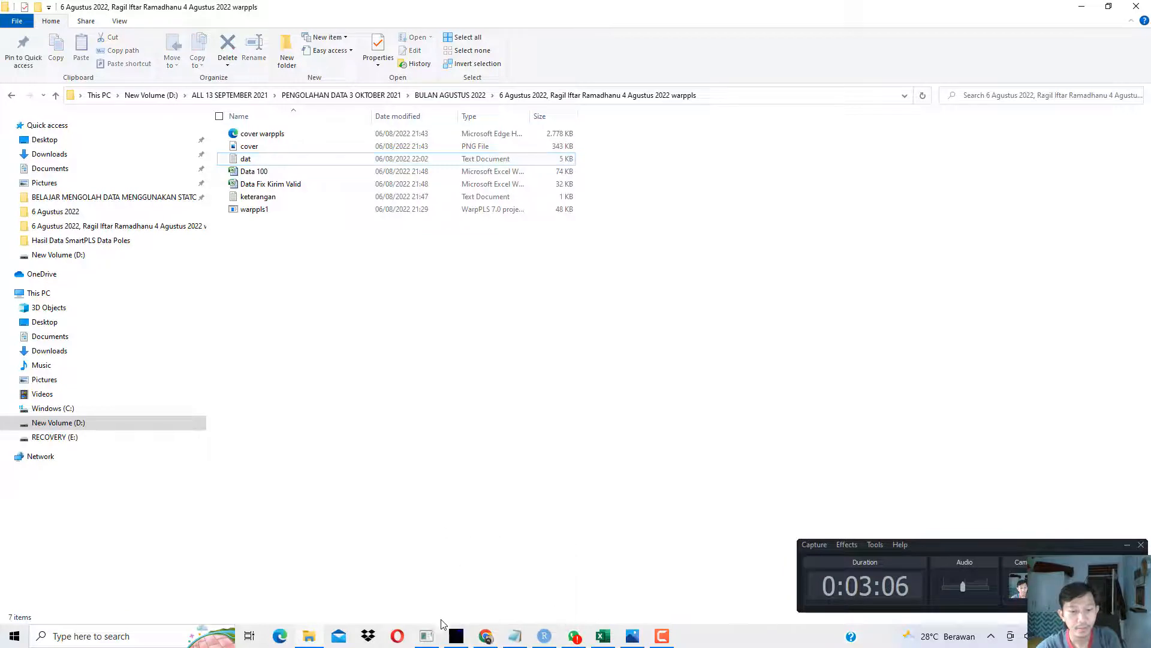
# Step: Switch to WarpPLS and create a new project file named "project warppls moderasi" in the current folder
pyautogui.click(438, 631)
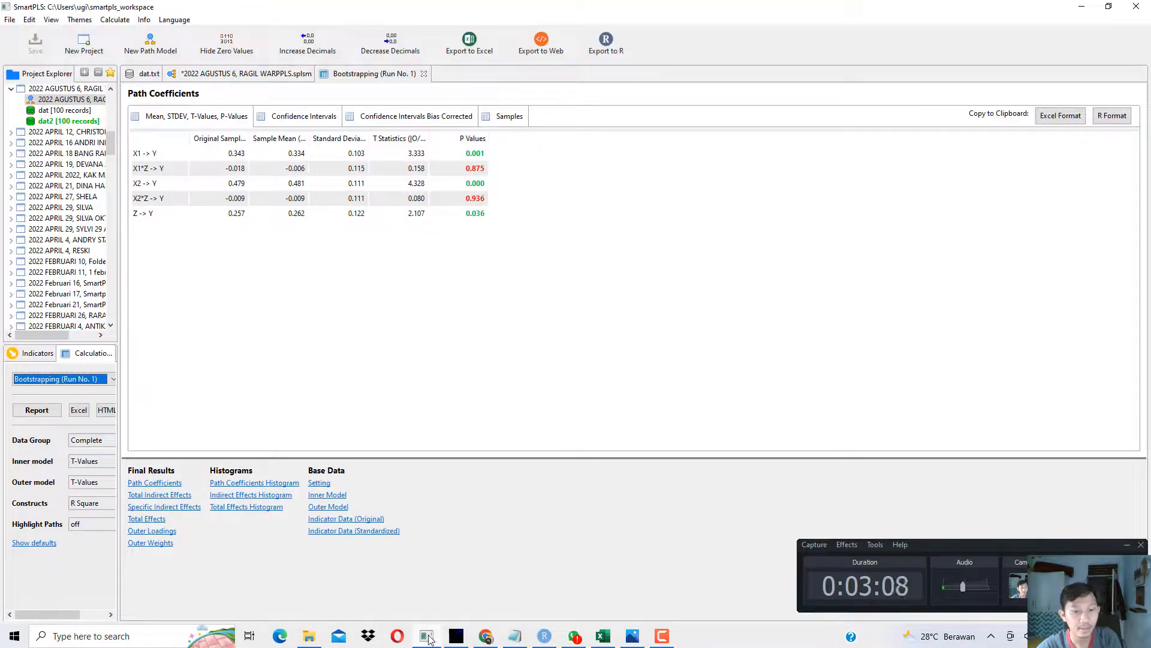
pyautogui.click(429, 636)
pyautogui.click(461, 636)
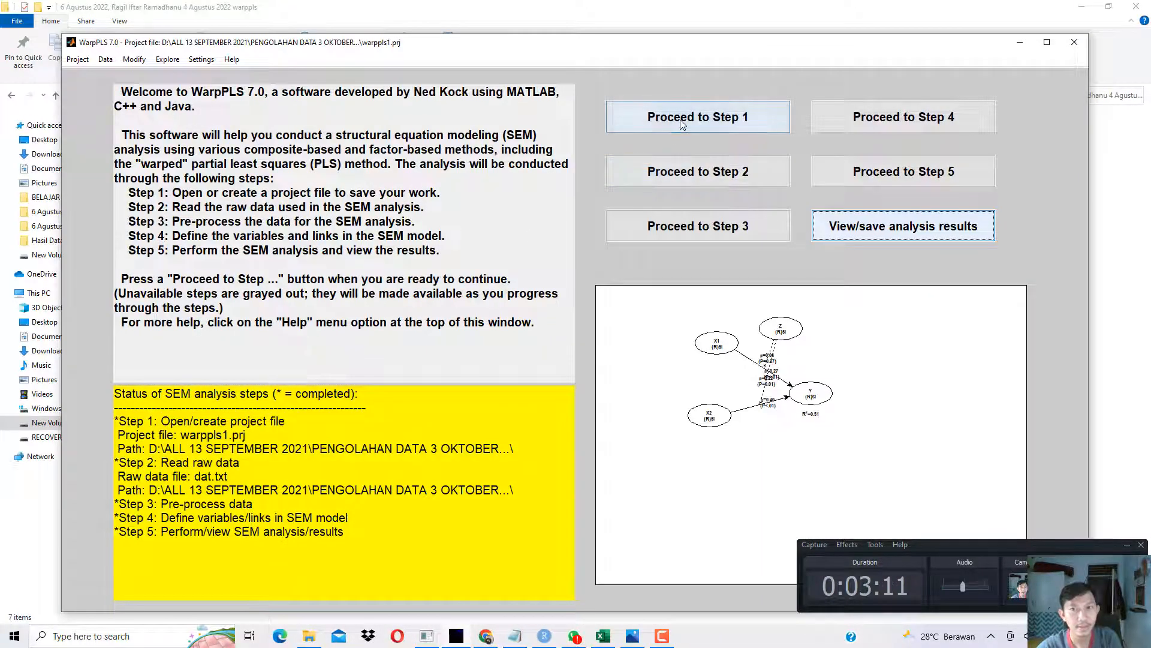
pyautogui.click(682, 124)
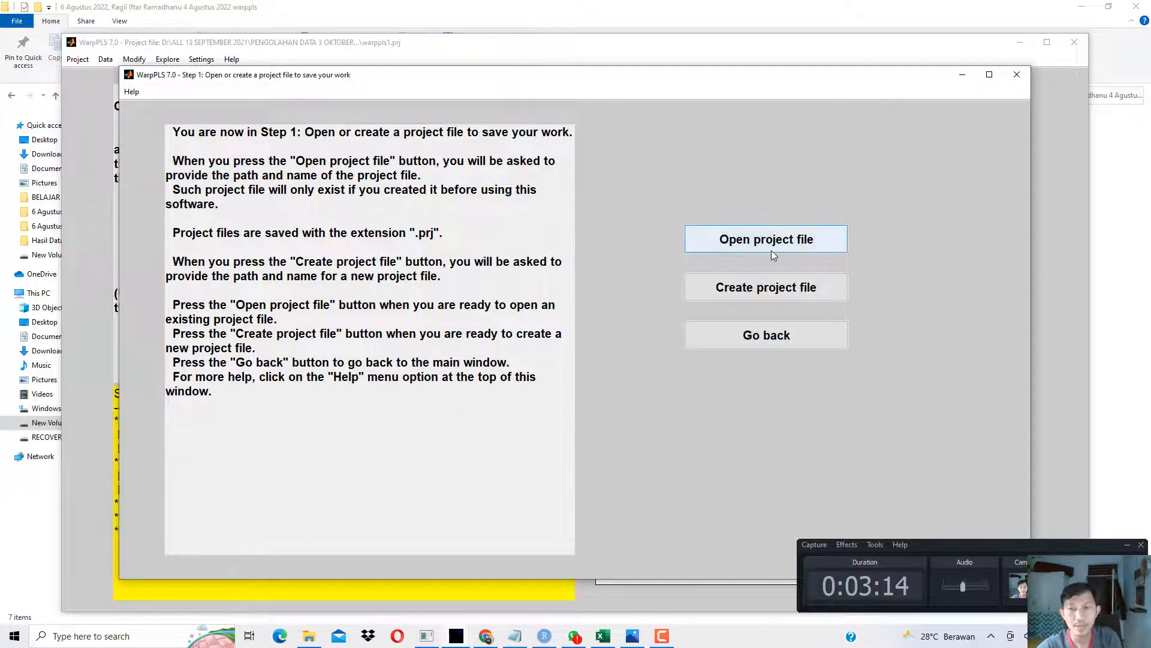
pyautogui.click(771, 287)
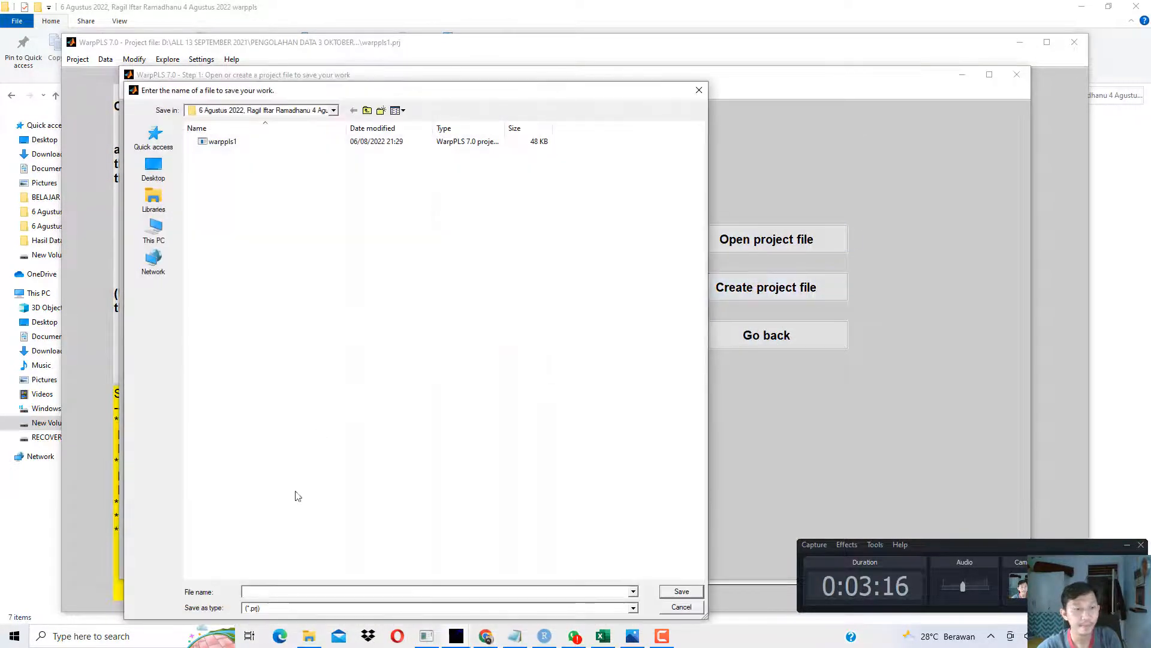
pyautogui.click(277, 592)
pyautogui.write('proje')
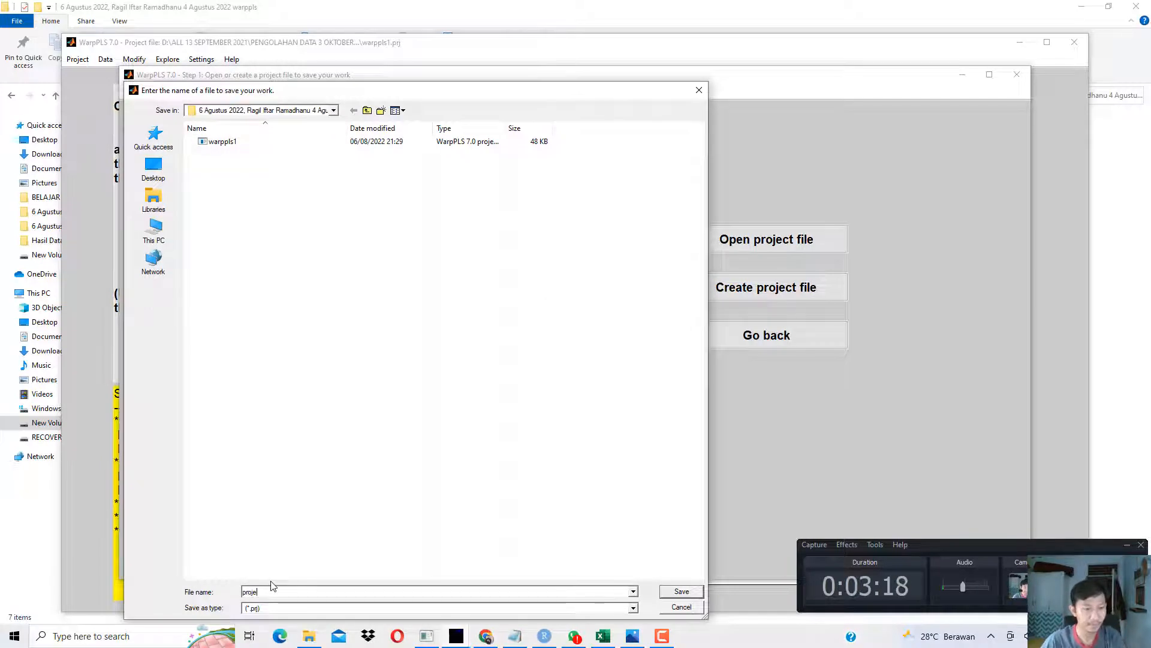
pyautogui.write('ct warppls moderasi')
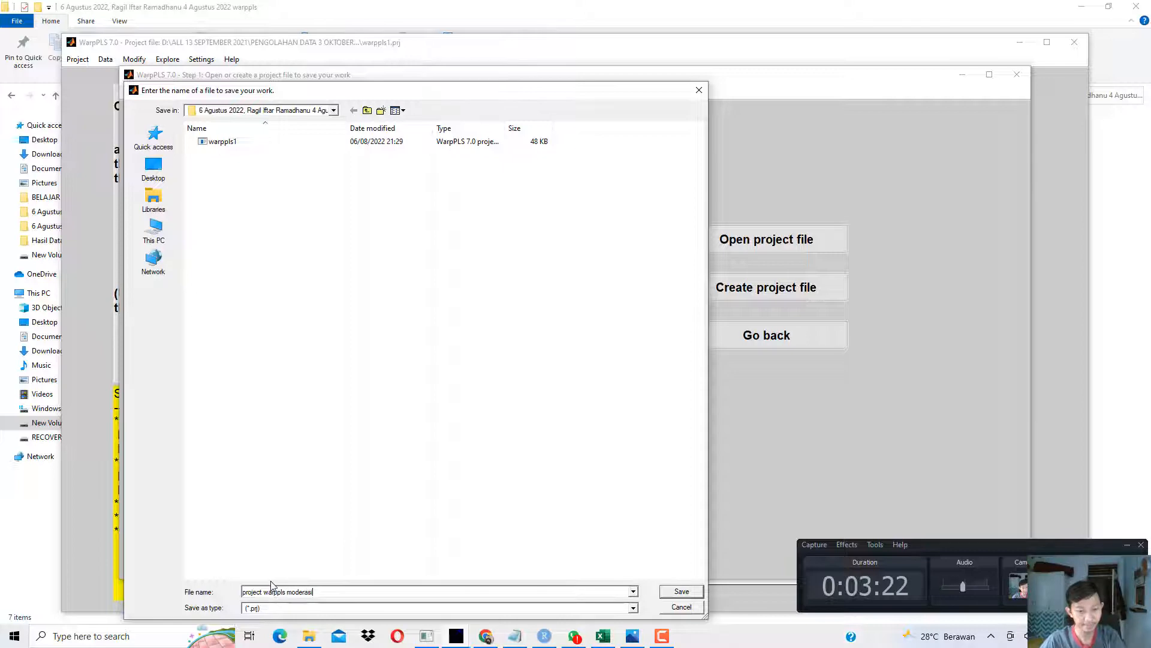
pyautogui.click(667, 592)
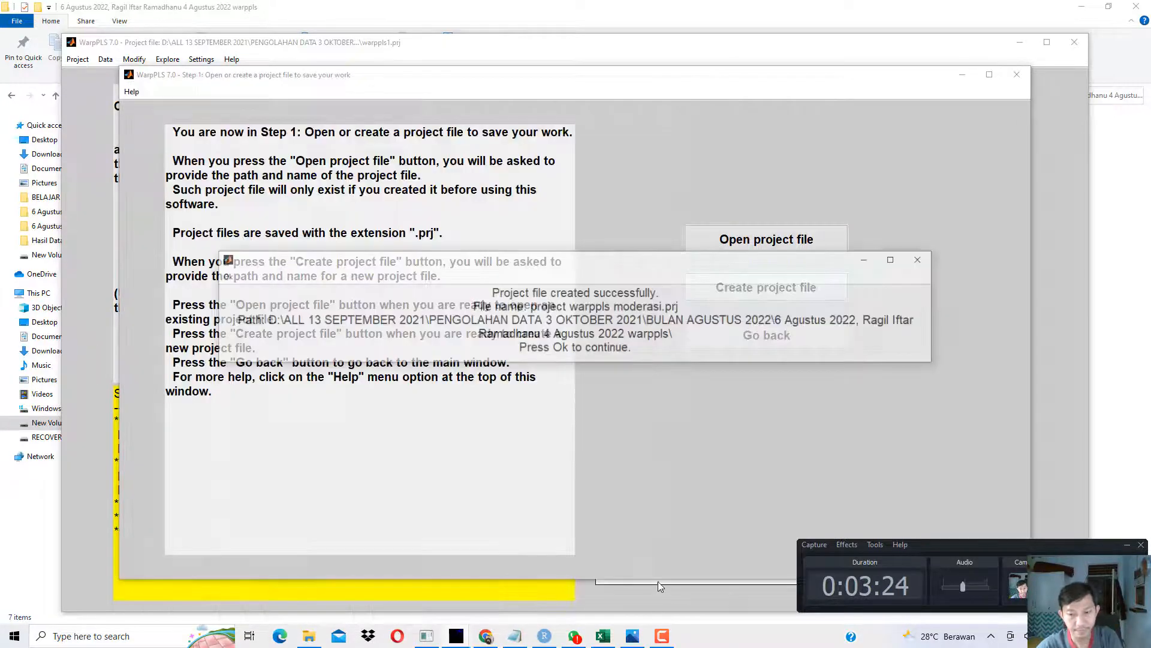
pyautogui.click(222, 276)
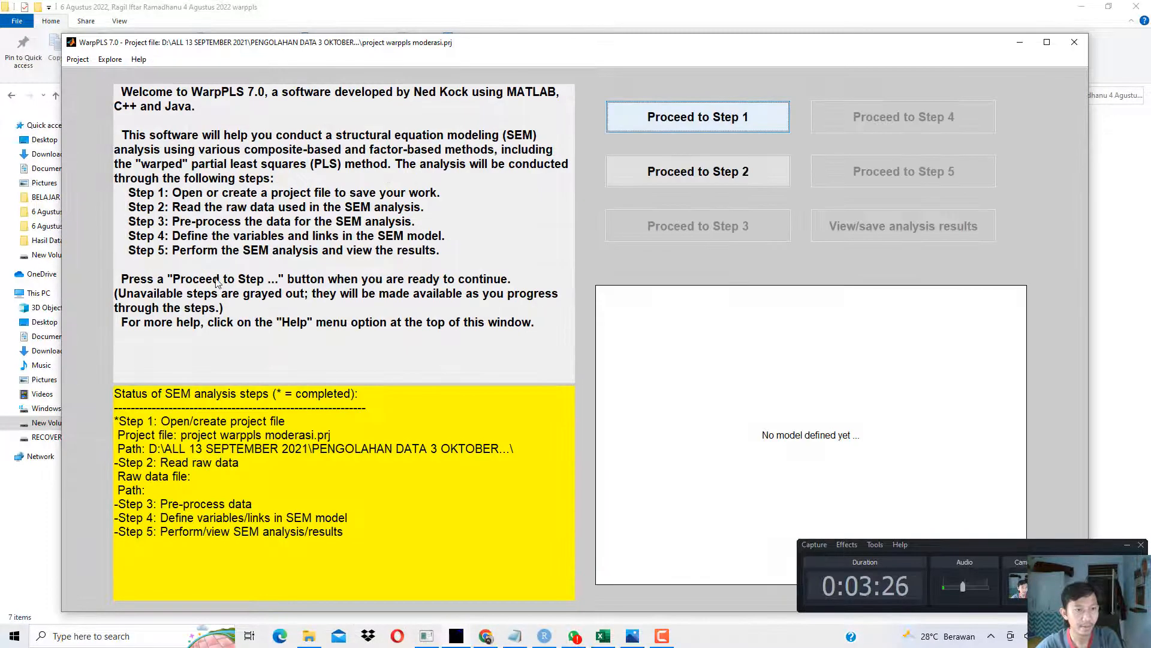
# Step: Start Step 2 by reading the raw data from a file and browse to the current project folder
pyautogui.click(650, 172)
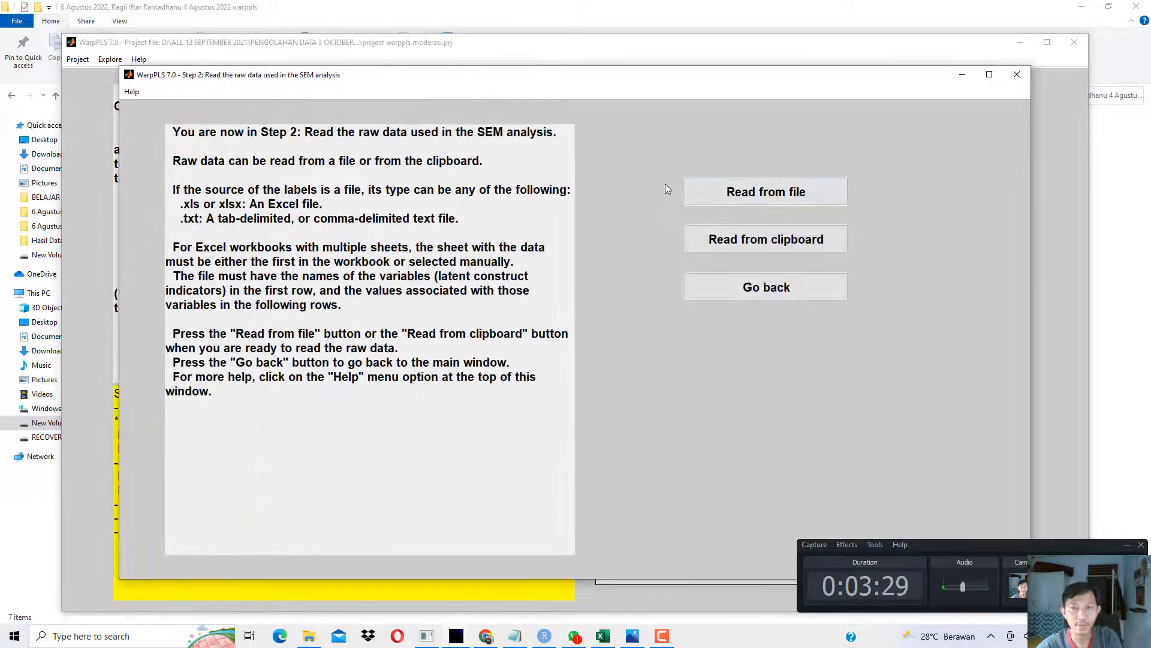
pyautogui.click(755, 192)
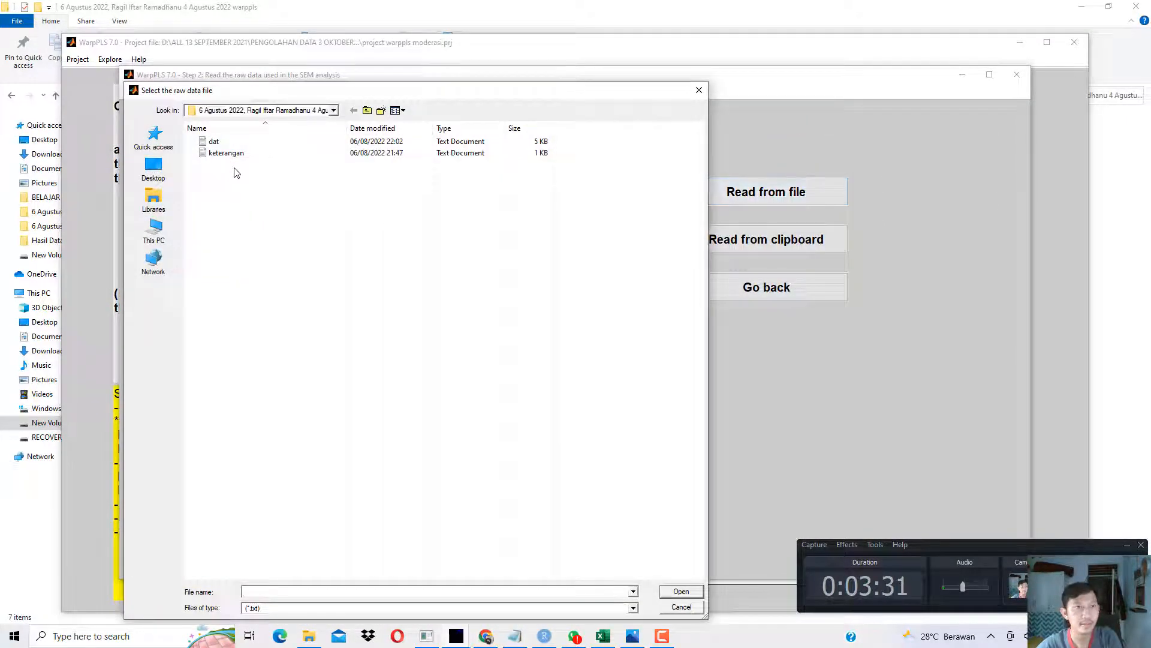
pyautogui.click(367, 110)
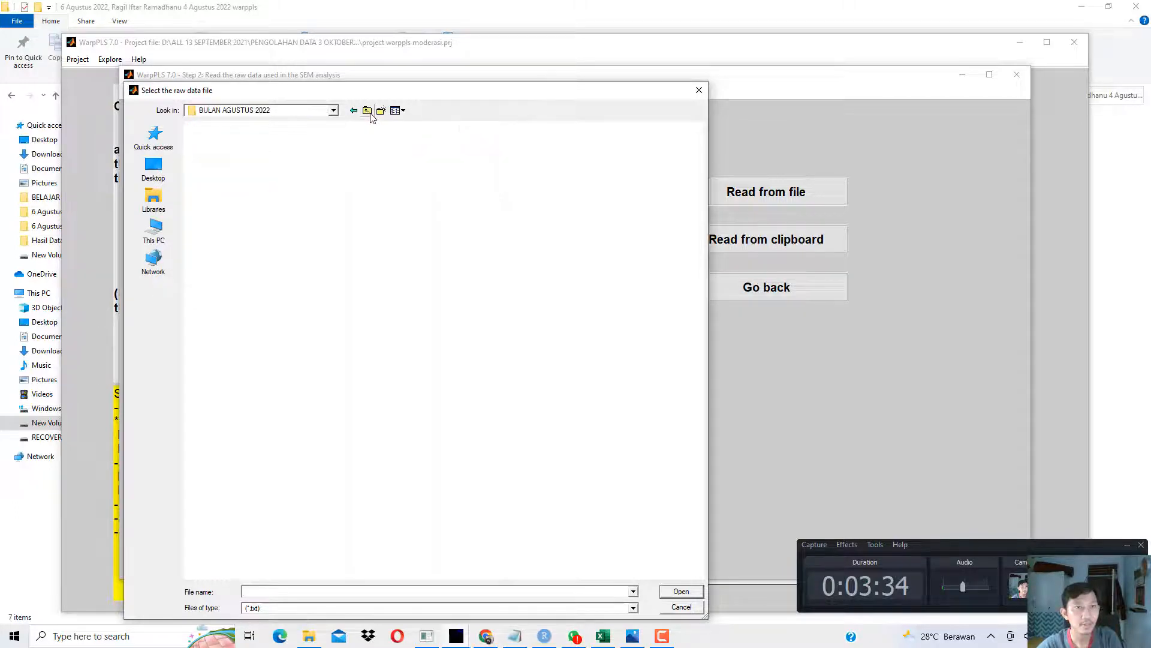
pyautogui.doubleClick(330, 370)
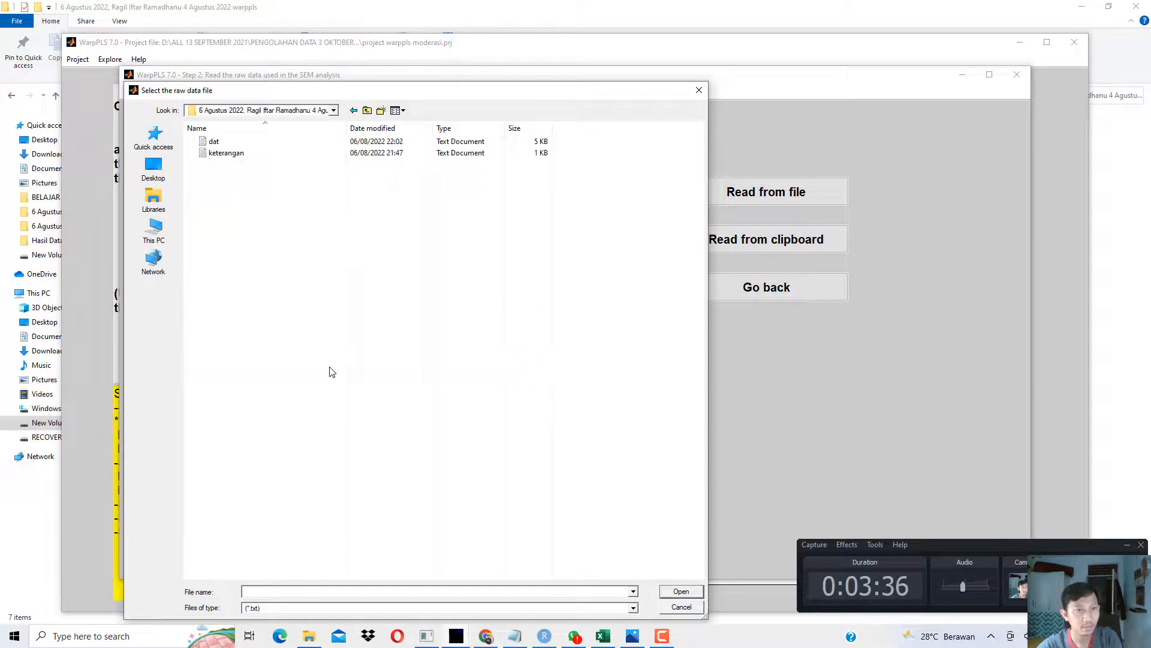
# Step: Open the dat text file in File Explorer to check its contents, close it and return to the raw data file selection
pyautogui.click(312, 639)
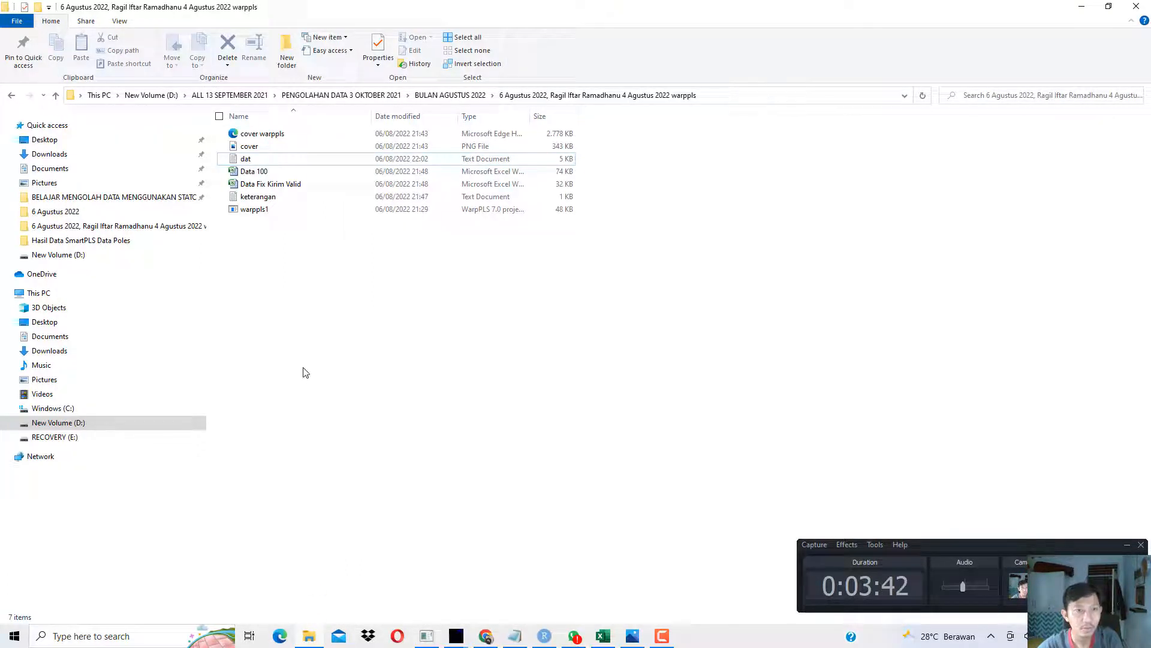
pyautogui.doubleClick(247, 159)
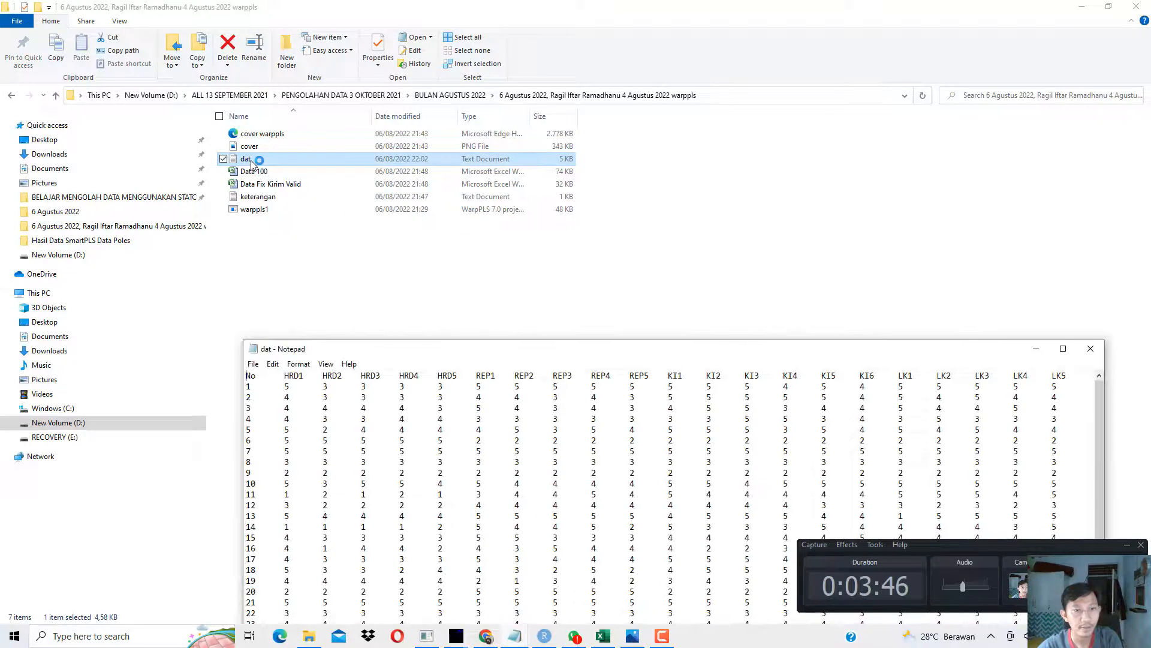
pyautogui.click(1091, 348)
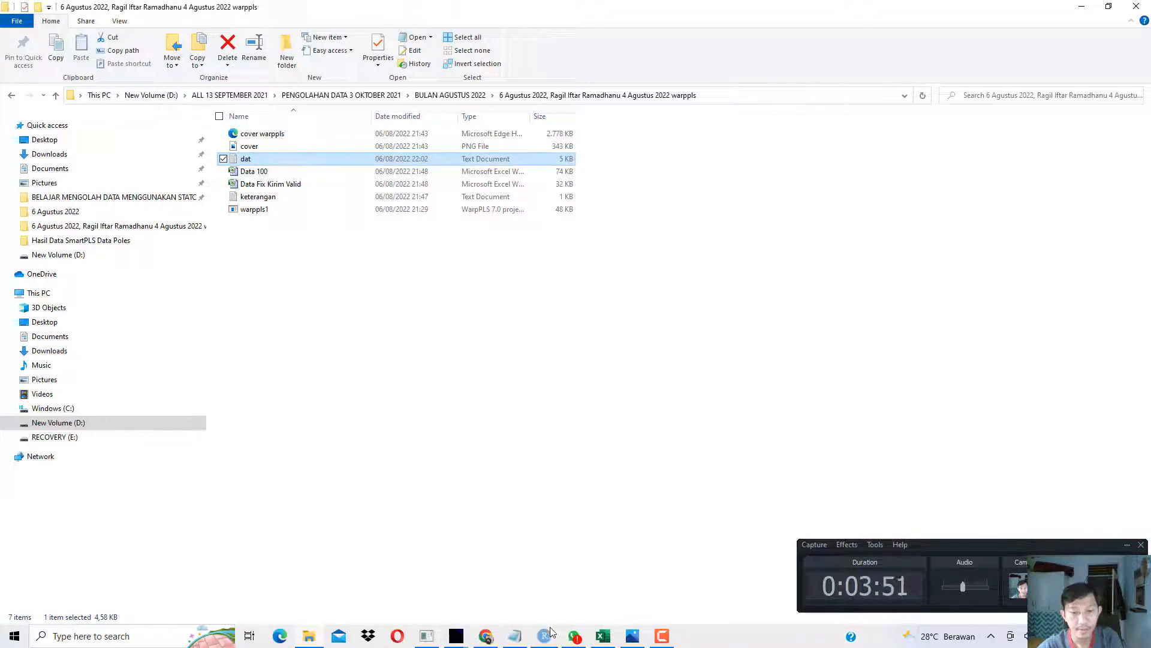
pyautogui.moveTo(457, 640)
pyautogui.click(519, 576)
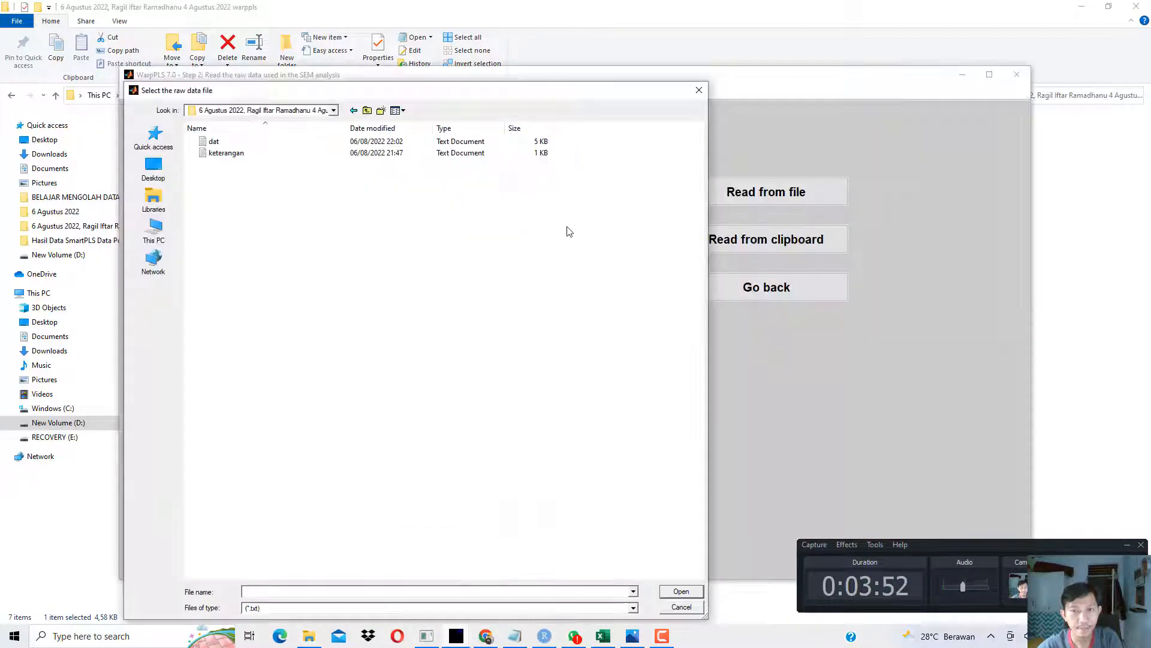
# Step: Import the dat text file as raw data, completing the Import Wizard with its default options
pyautogui.doubleClick(213, 141)
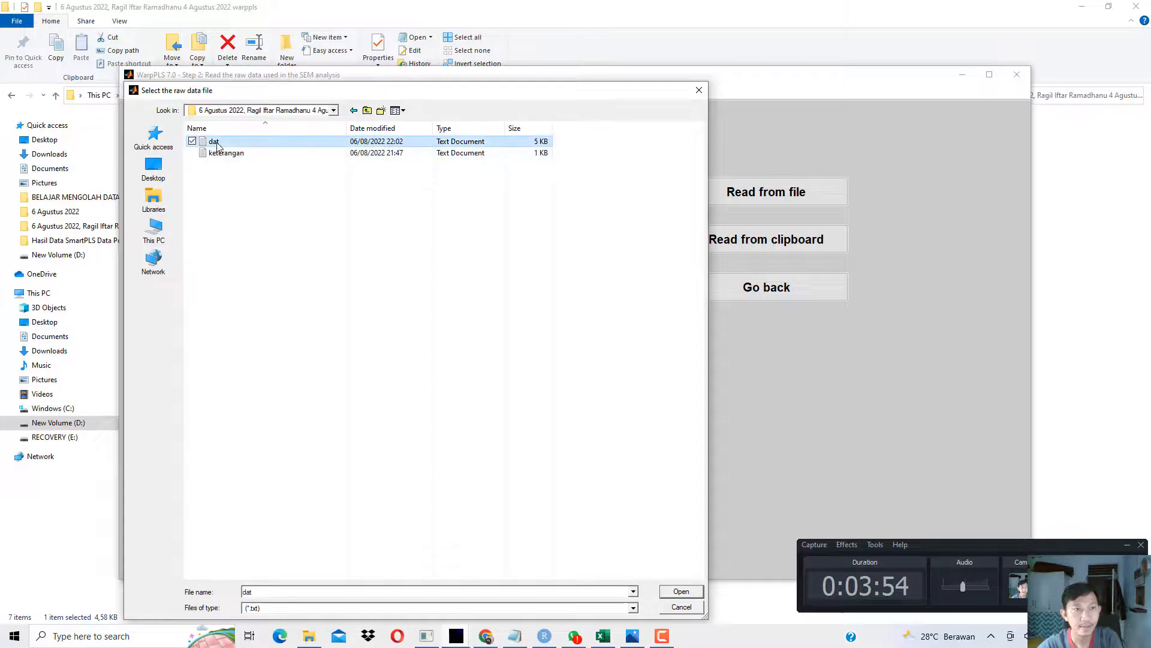
pyautogui.click(292, 268)
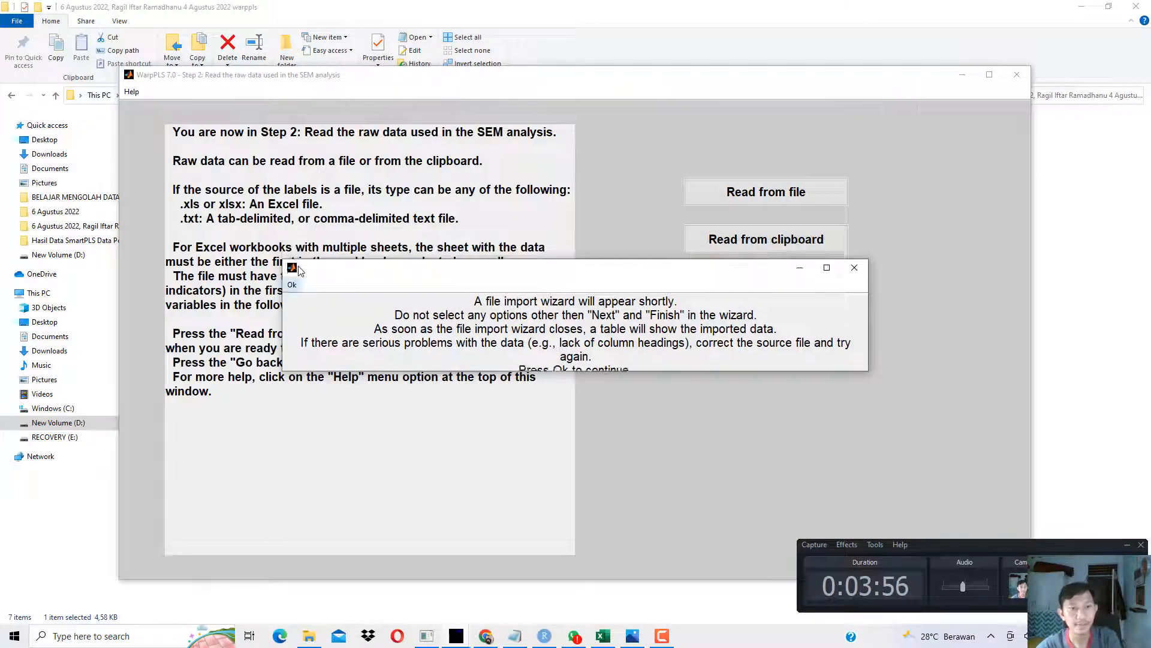
pyautogui.click(333, 365)
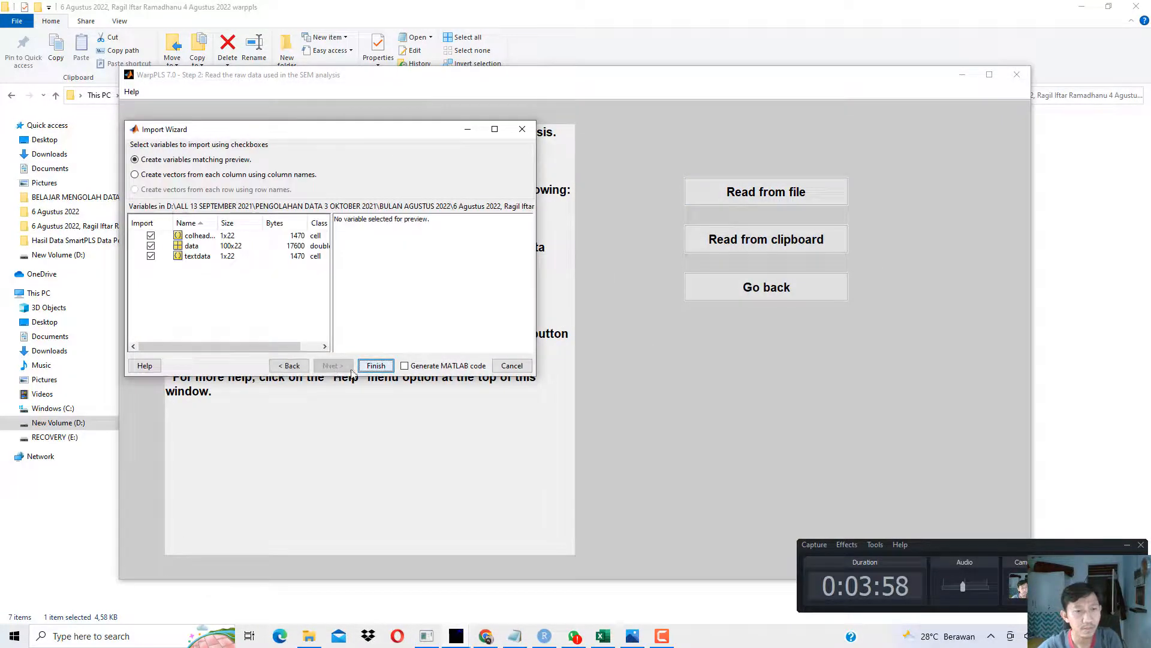
pyautogui.click(376, 365)
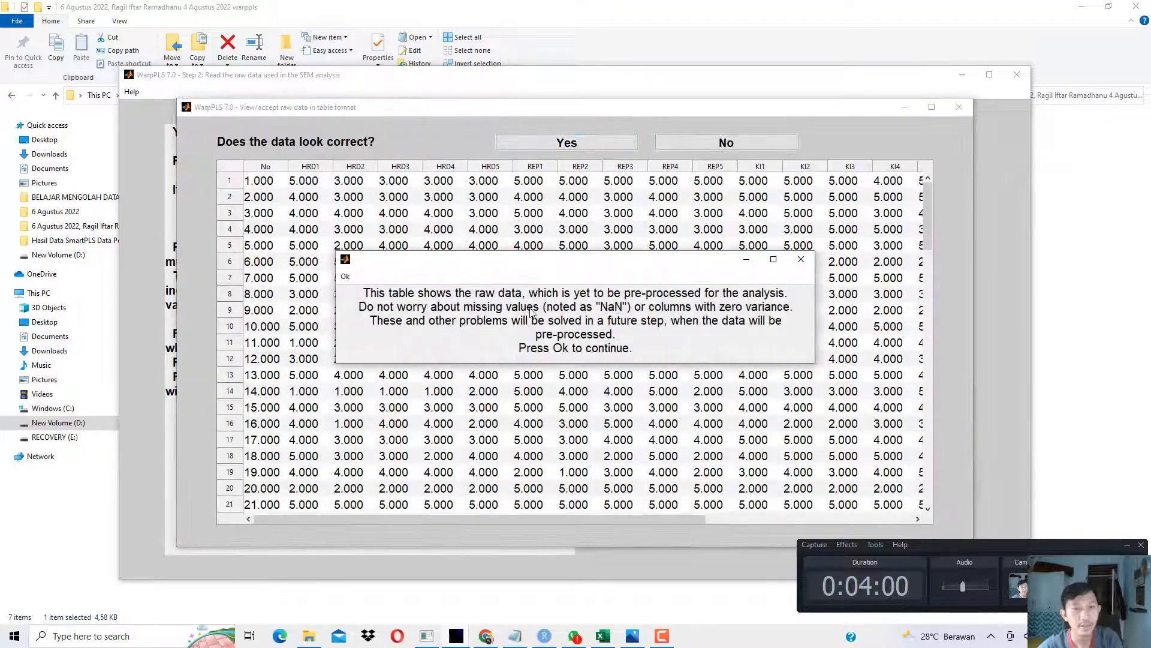
# Step: Accept the imported raw data table as correct and return to the main WarpPLS window
pyautogui.click(344, 276)
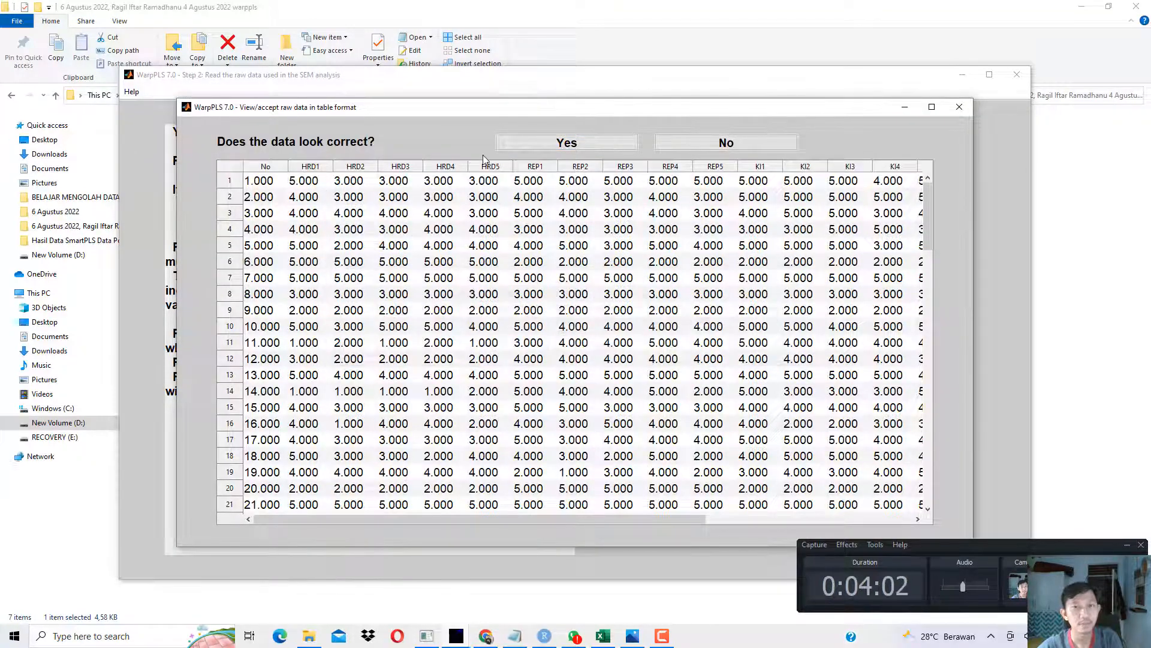
pyautogui.click(537, 142)
pyautogui.click(222, 274)
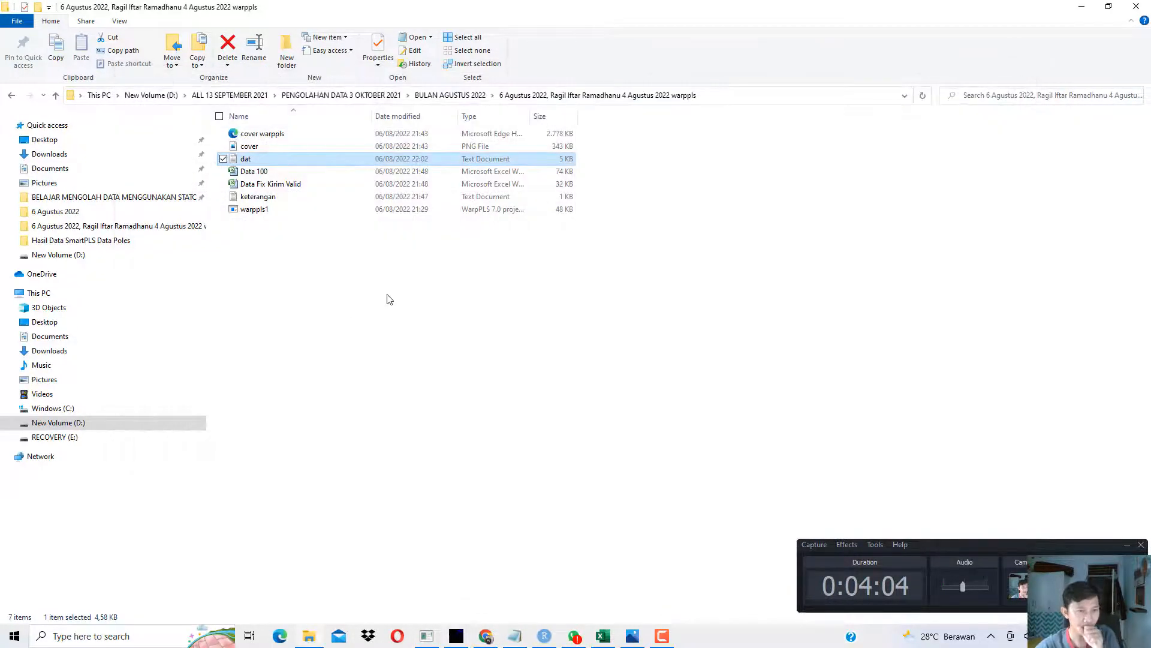
pyautogui.click(456, 636)
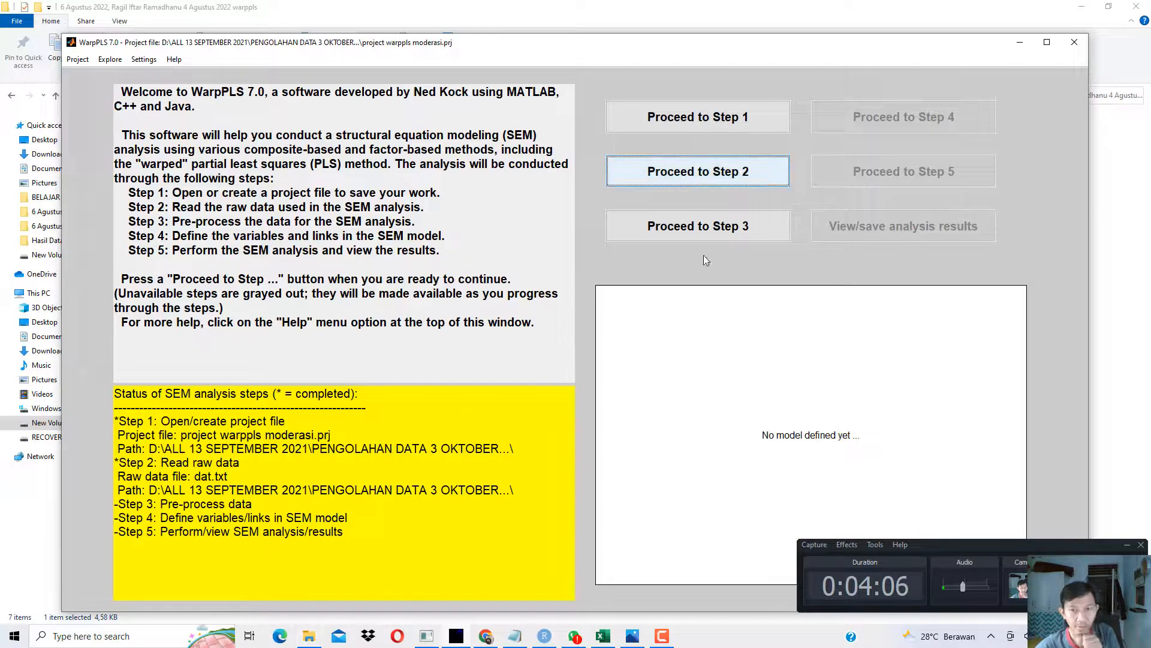
# Step: Run Step 3 to pre-process the data and accept the standardized data table as correct
pyautogui.click(724, 227)
pyautogui.click(739, 244)
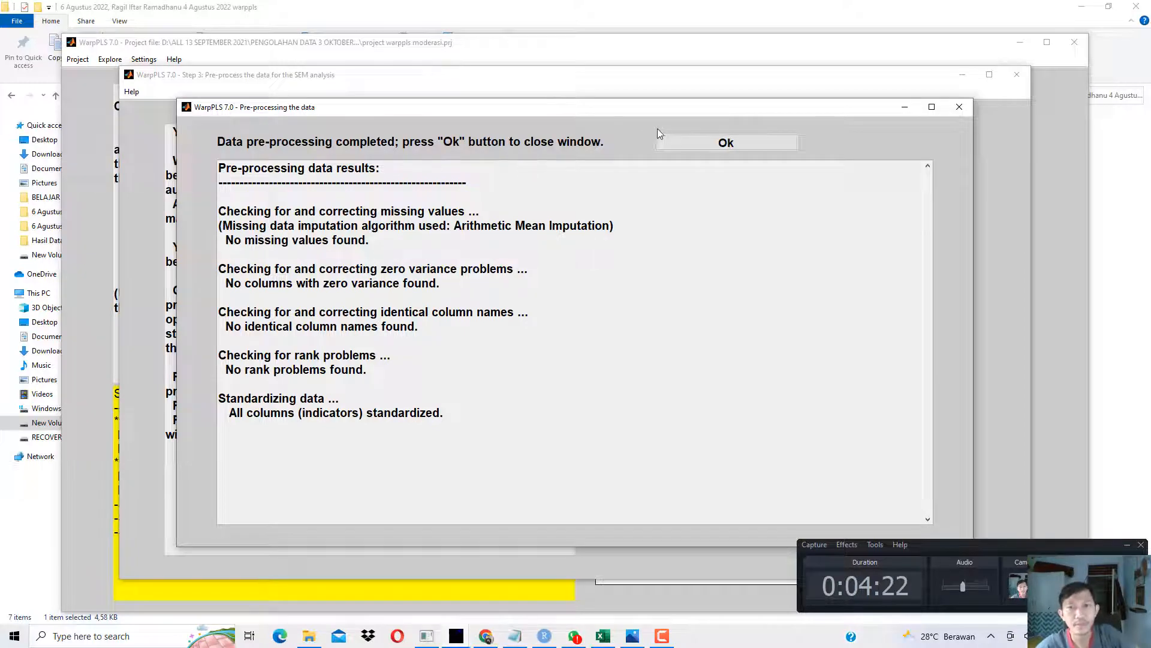
pyautogui.click(683, 142)
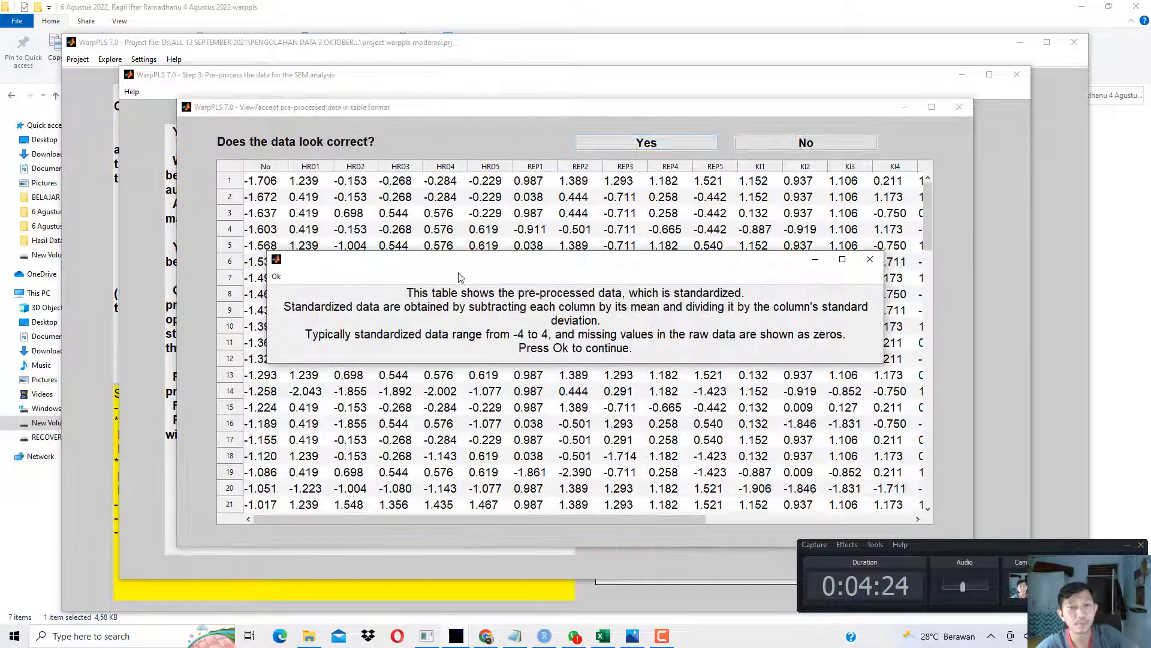
pyautogui.click(277, 276)
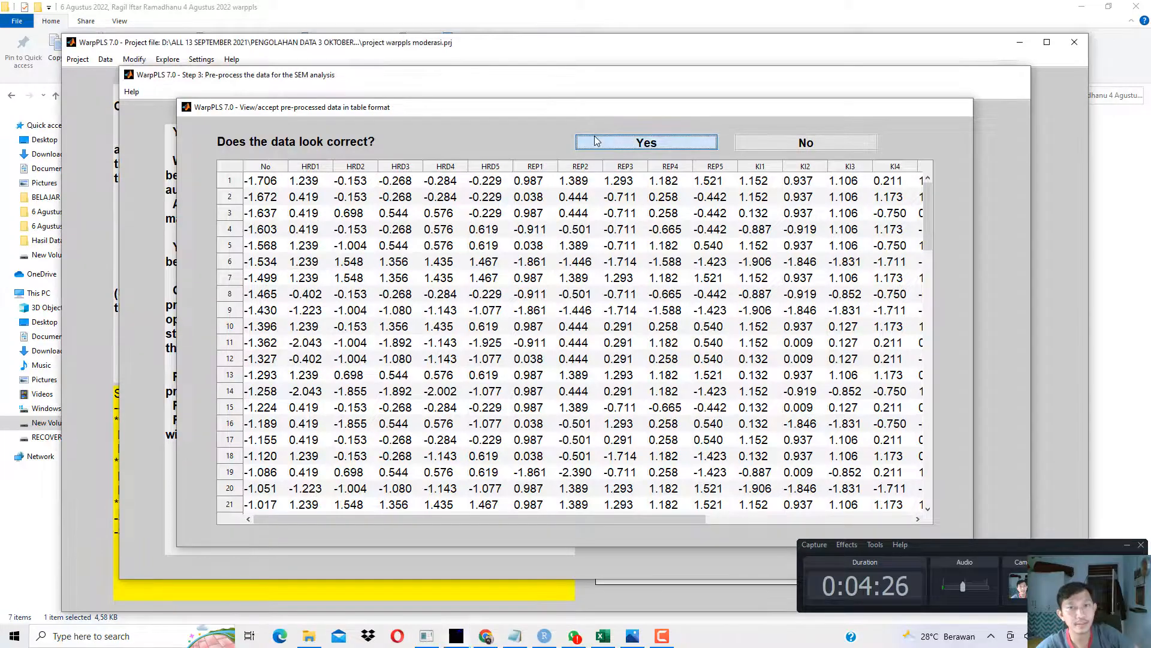
pyautogui.click(595, 141)
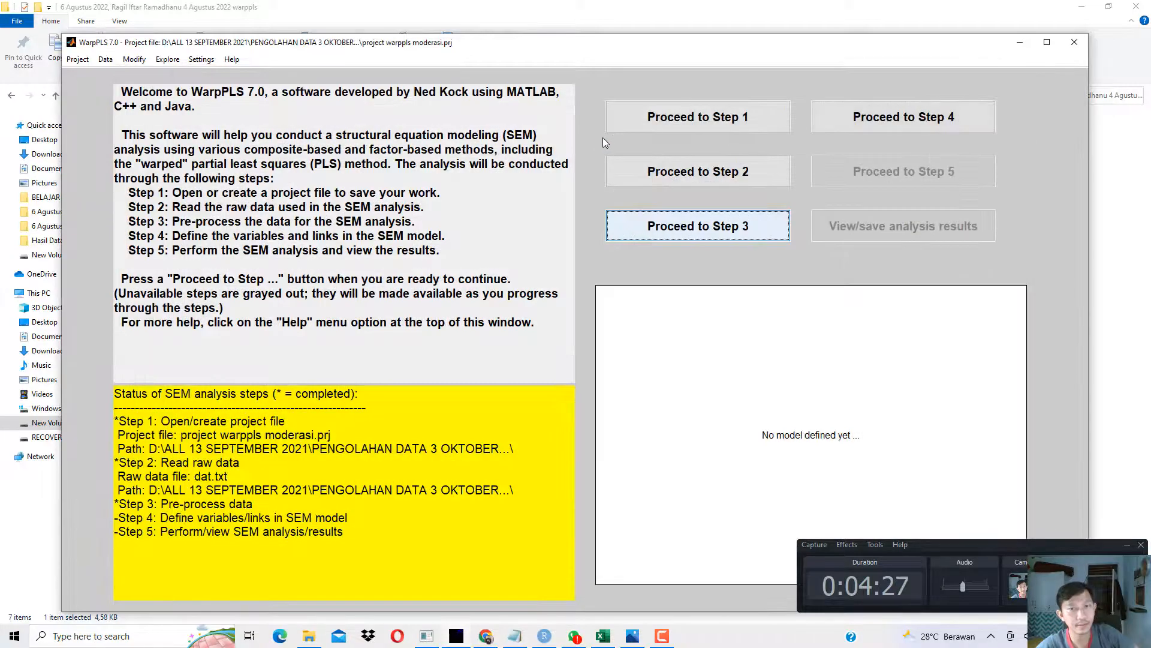
# Step: Proceed to Step 4, open the editor for creating the SEM model and maximize its window
pyautogui.click(881, 119)
pyautogui.click(788, 231)
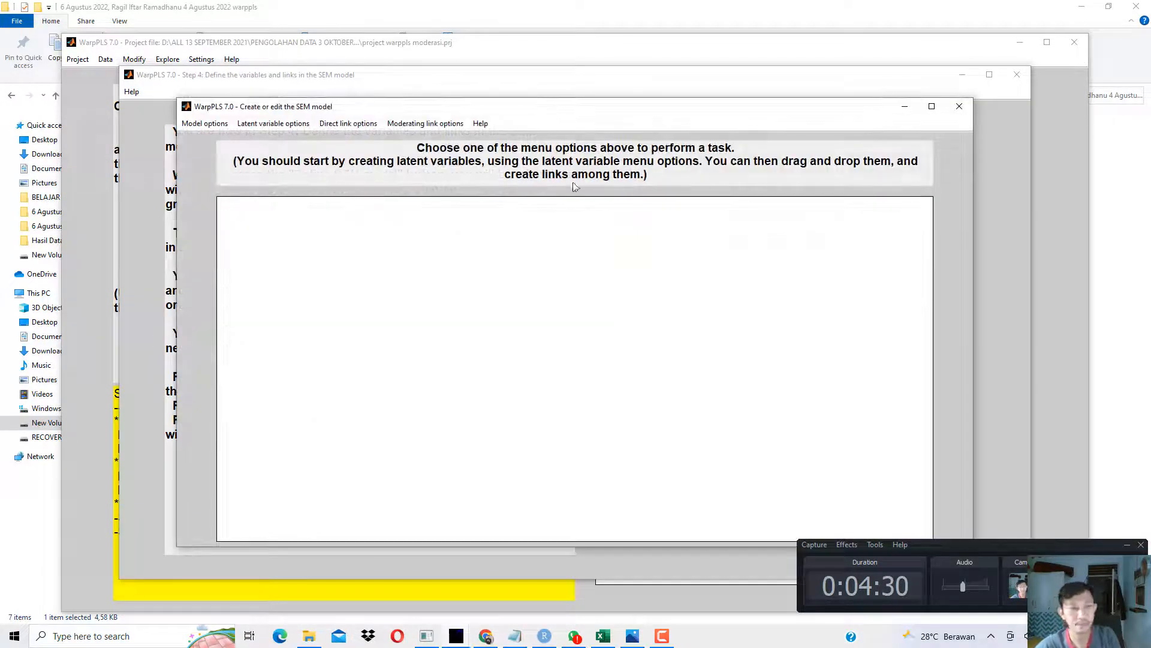
pyautogui.click(932, 106)
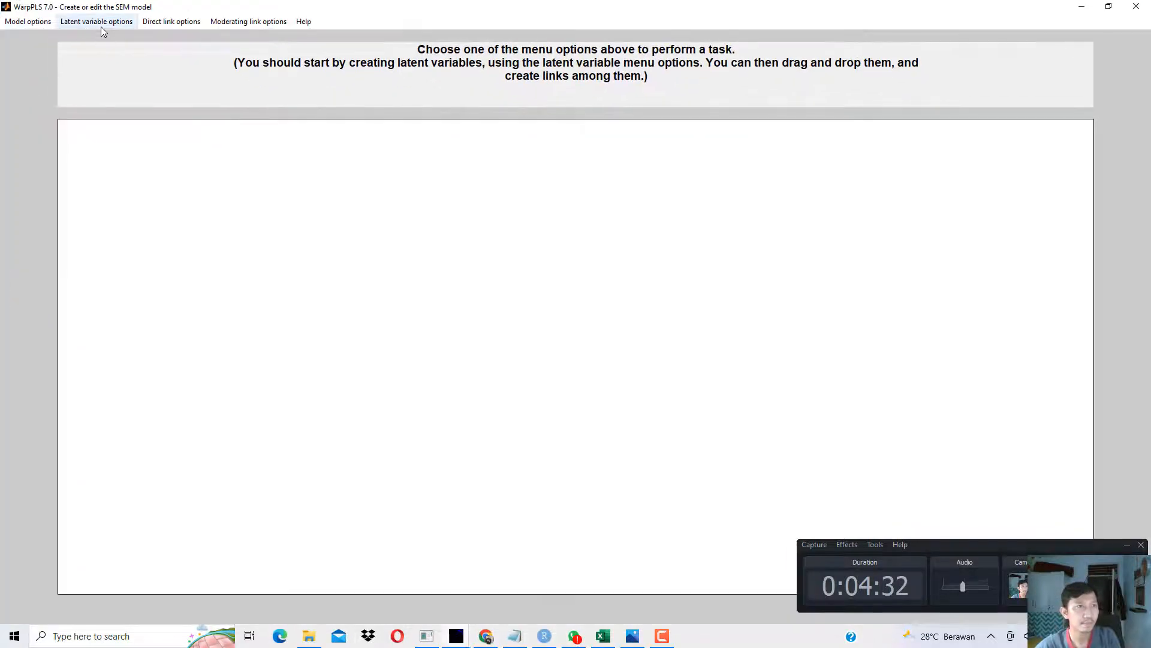
# Step: Create a reflective latent variable named HRD in the upper-left of the model canvas with indicators HRD1 to HRD5
pyautogui.click(100, 24)
pyautogui.click(106, 39)
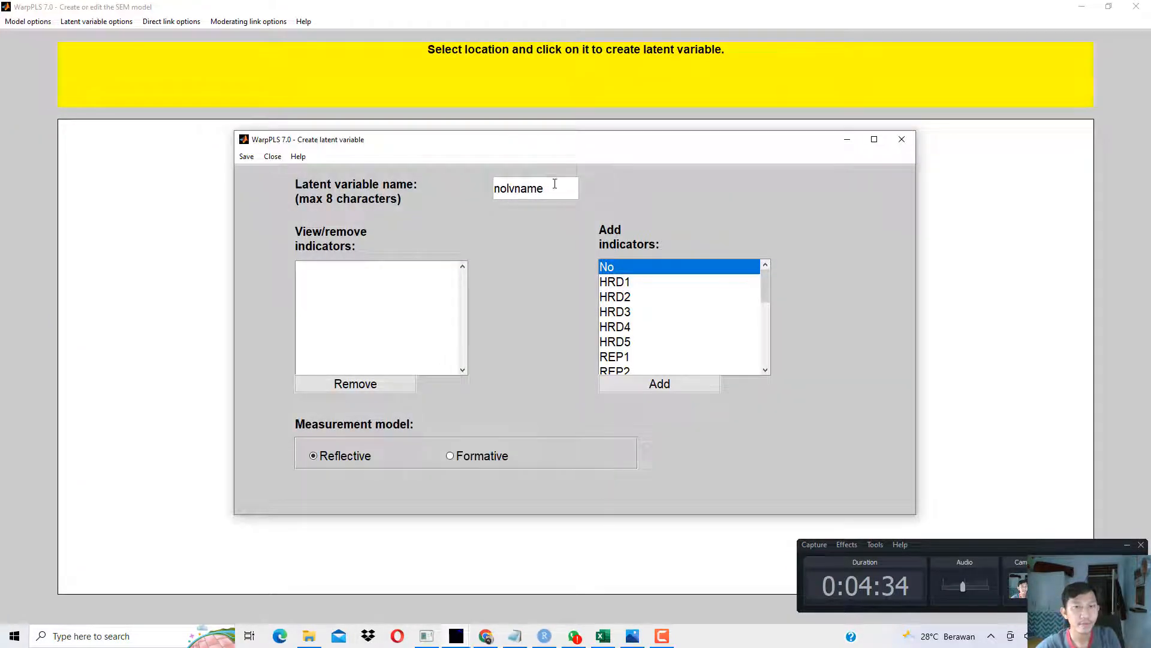
pyautogui.moveTo(555, 183); pyautogui.dragTo(443, 178)
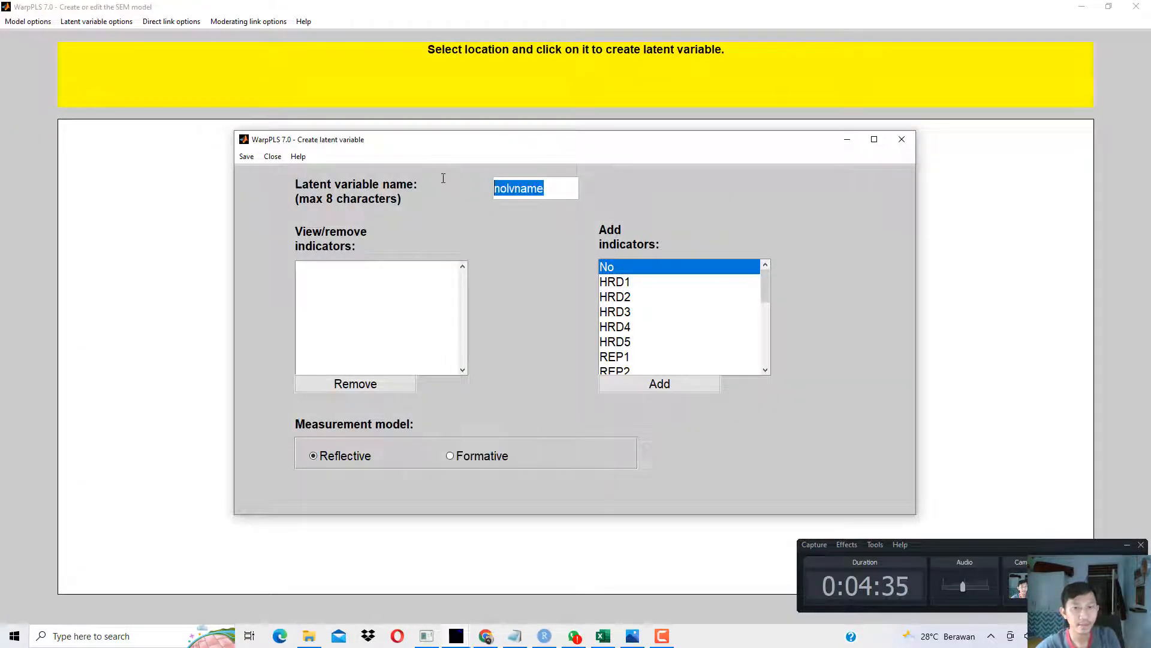
pyautogui.click(609, 636)
pyautogui.click(609, 636)
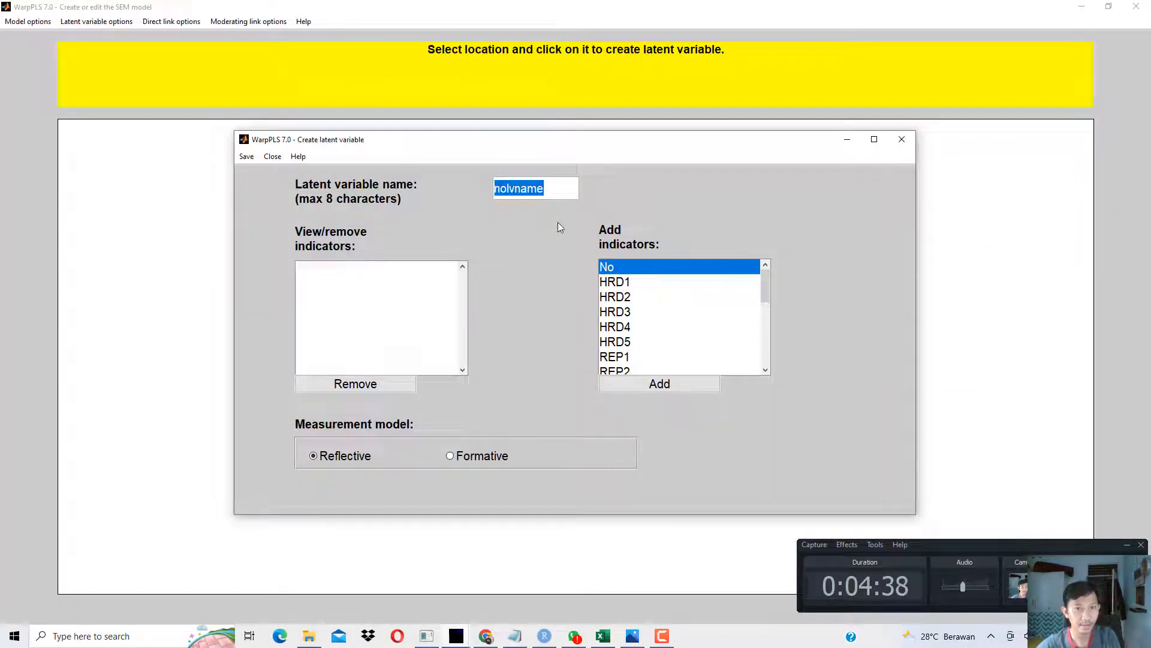
pyautogui.write('H')
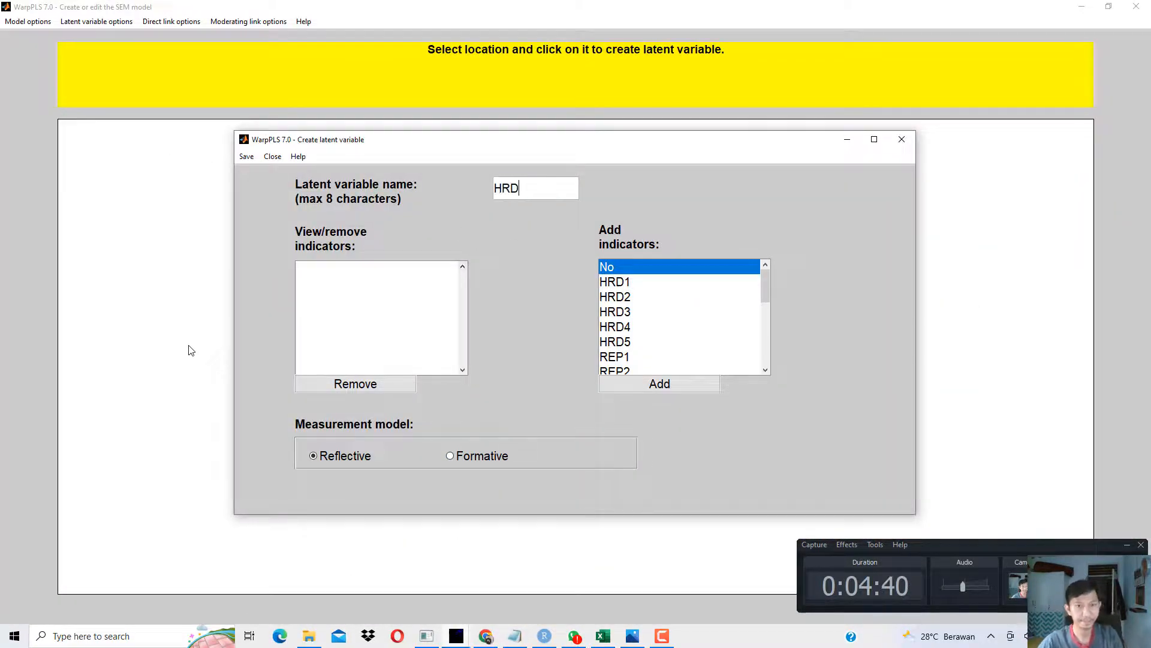
pyautogui.write('RD')
pyautogui.click(629, 282)
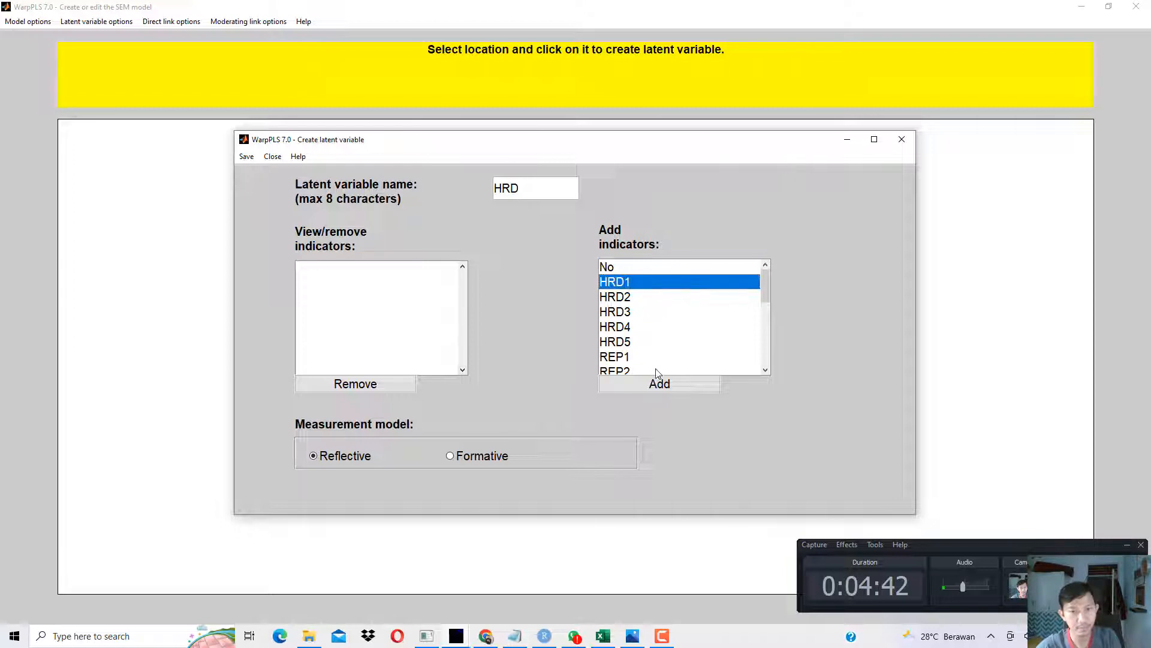
pyautogui.doubleClick(659, 384)
pyautogui.doubleClick(660, 383)
pyautogui.click(659, 384)
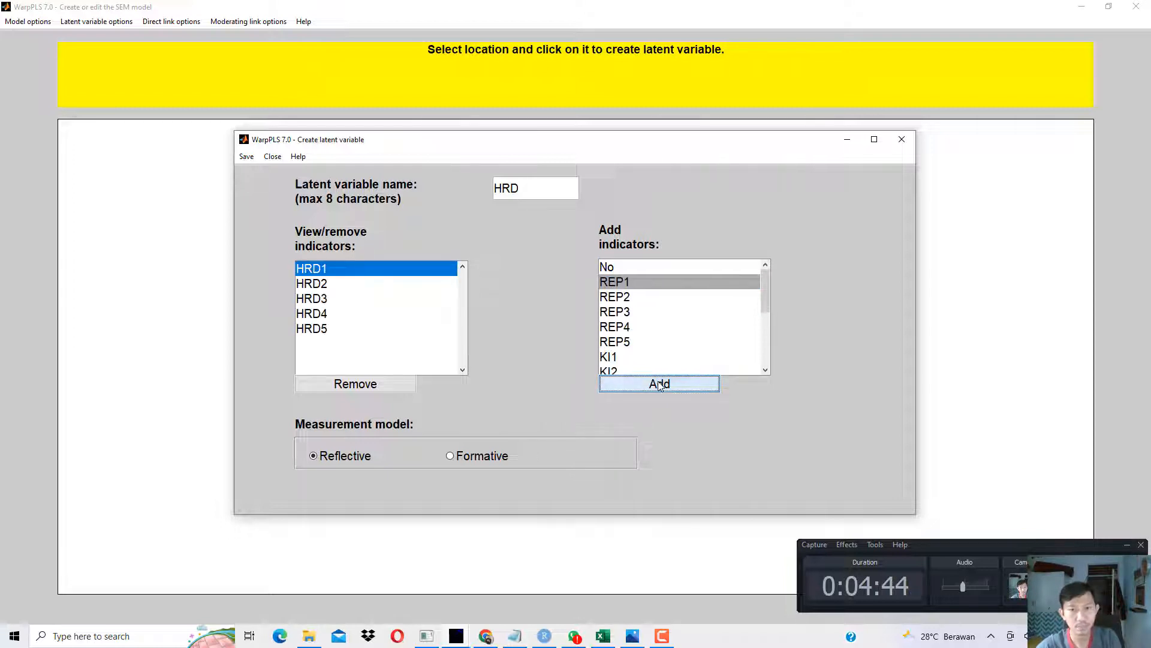
pyautogui.click(246, 157)
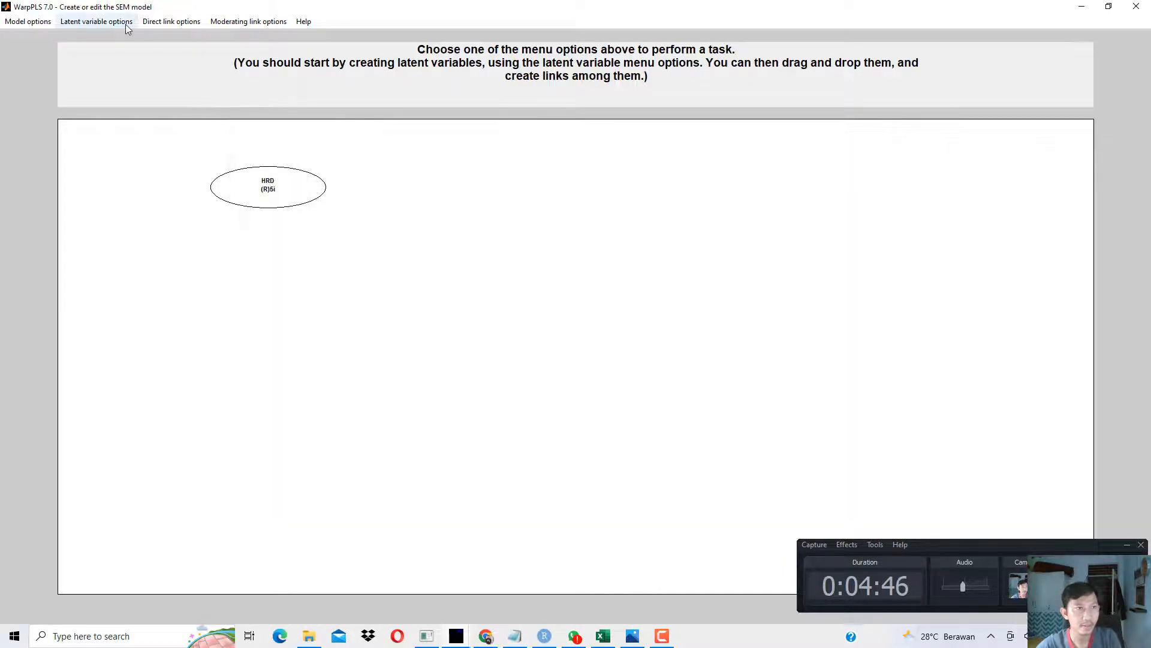
# Step: Create a reflective latent variable named REP below HRD with indicators REP1 to REP5
pyautogui.click(96, 22)
pyautogui.click(96, 36)
pyautogui.click(251, 336)
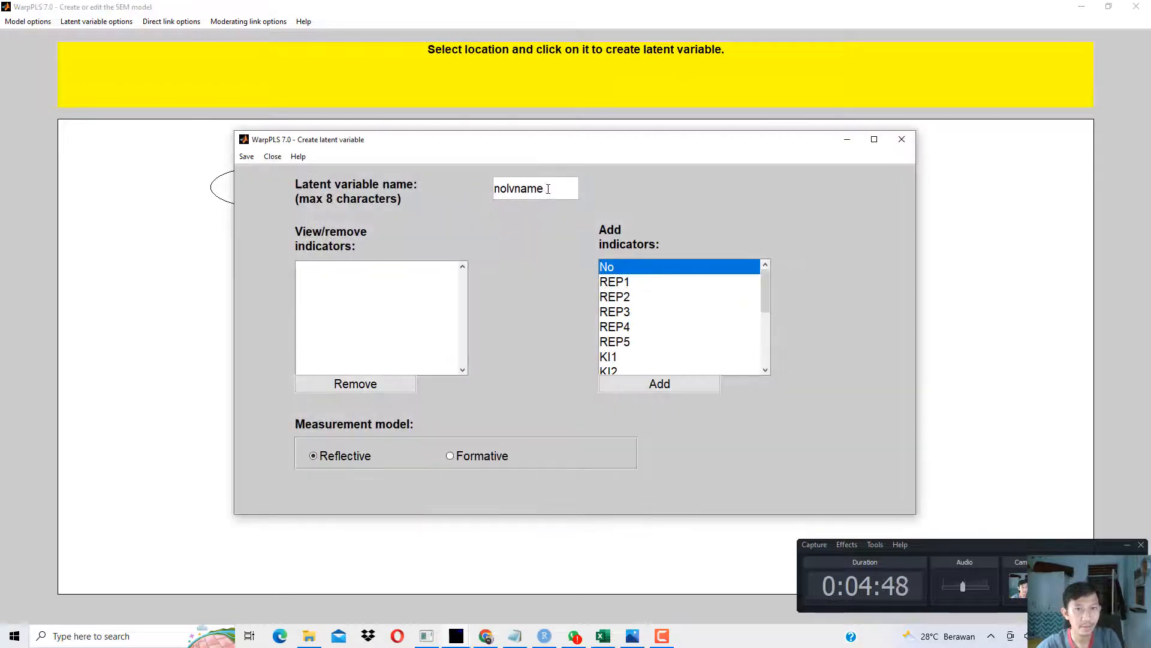
pyautogui.doubleClick(520, 188)
pyautogui.write('REP')
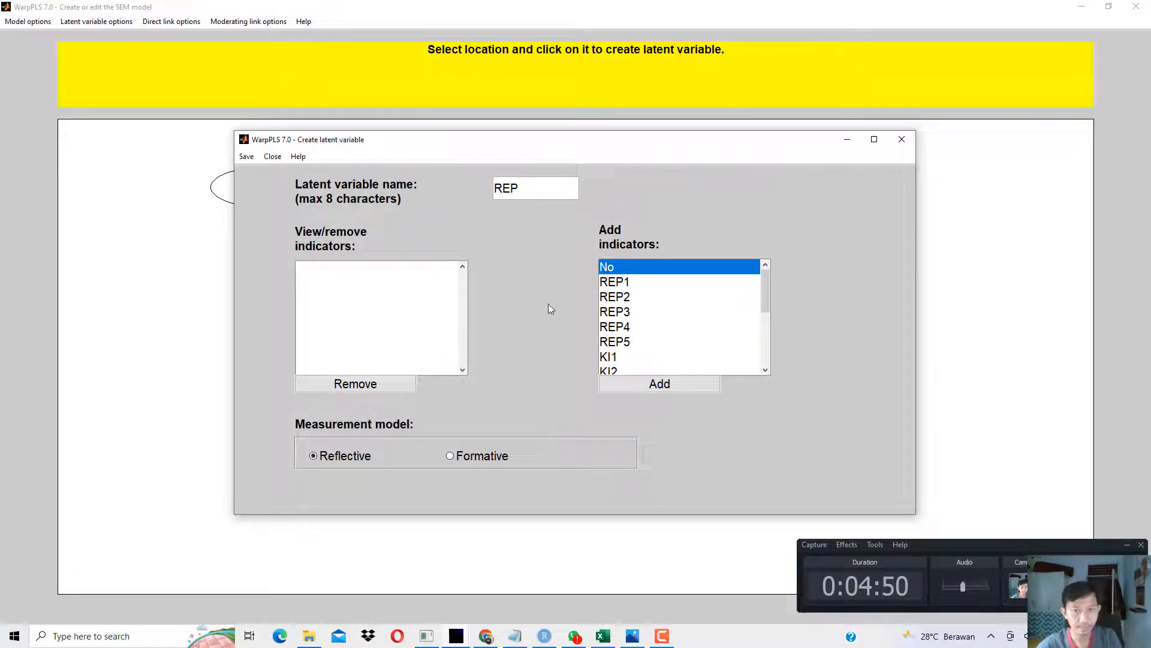
pyautogui.click(607, 281)
pyautogui.click(651, 383)
pyautogui.click(656, 383)
pyautogui.click(657, 383)
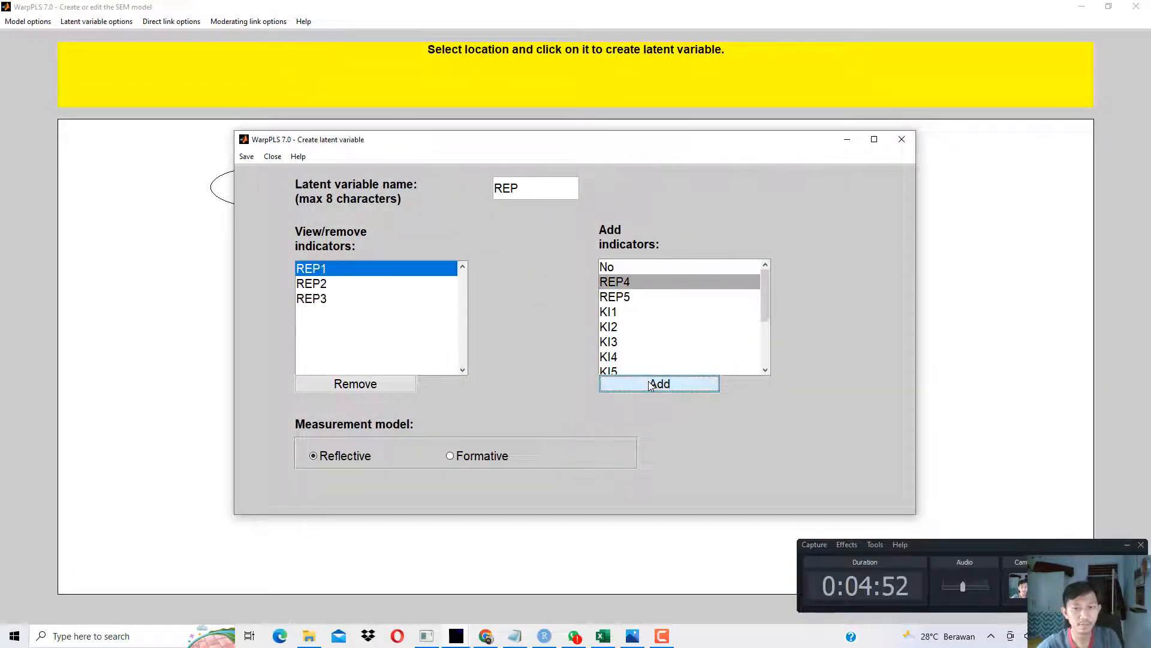
pyautogui.click(658, 383)
pyautogui.click(658, 383)
pyautogui.click(247, 157)
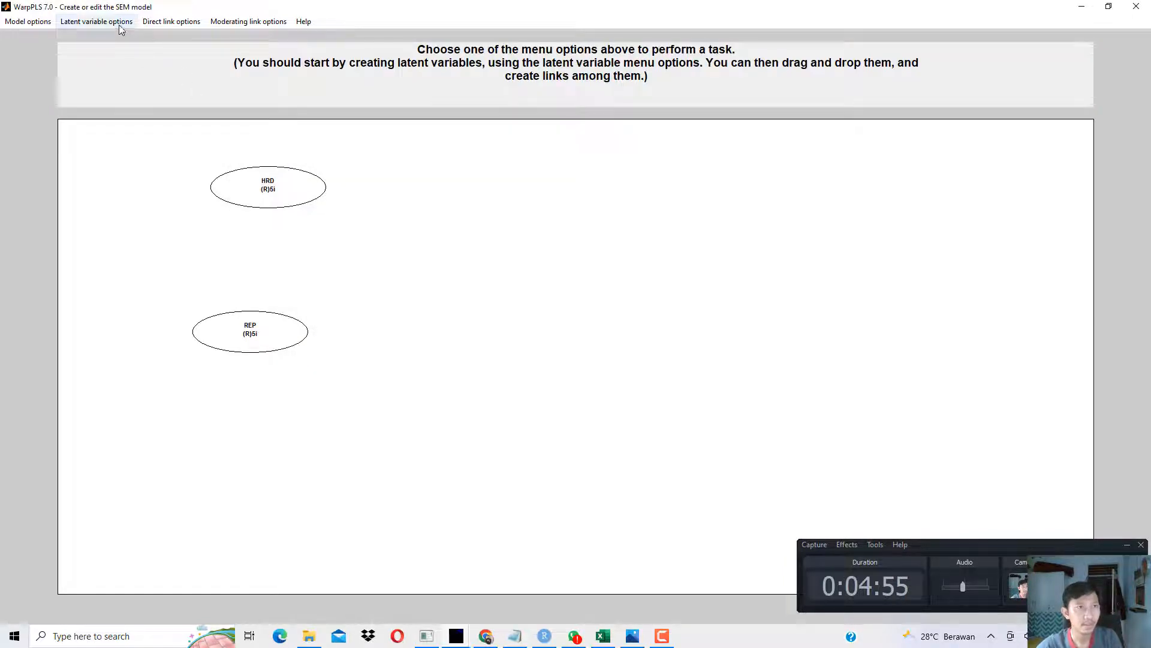
# Step: Create a reflective latent variable named KI with indicators KI1 to KI6, then move KI and REP lower on the canvas
pyautogui.click(119, 26)
pyautogui.click(99, 36)
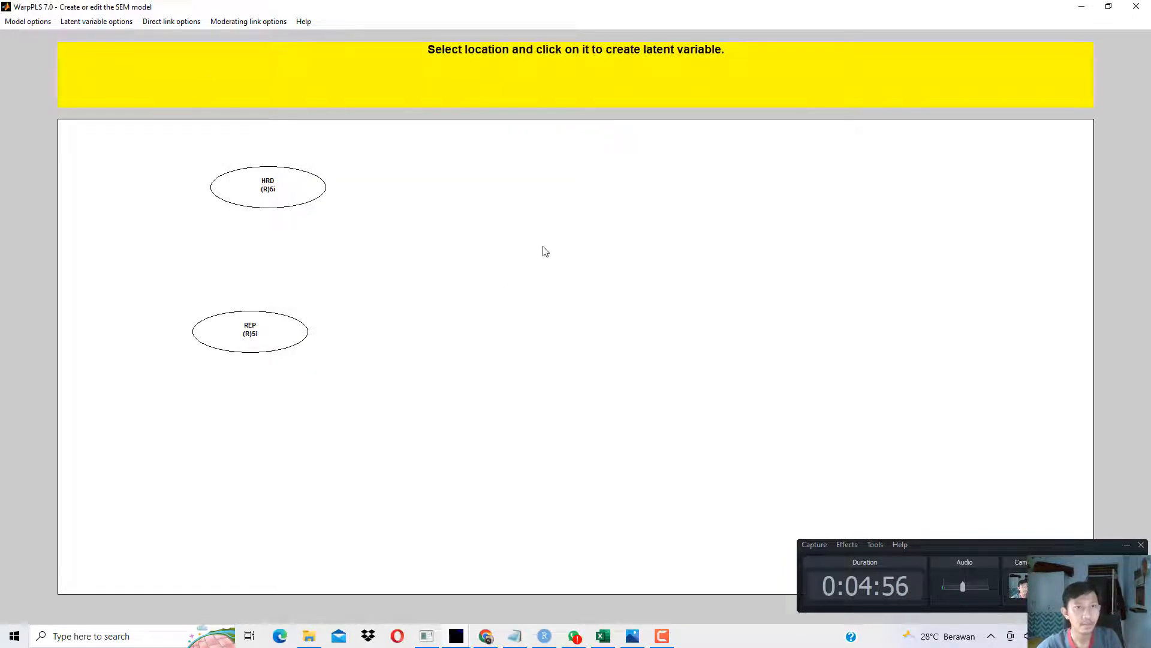
pyautogui.click(542, 250)
pyautogui.doubleClick(555, 188)
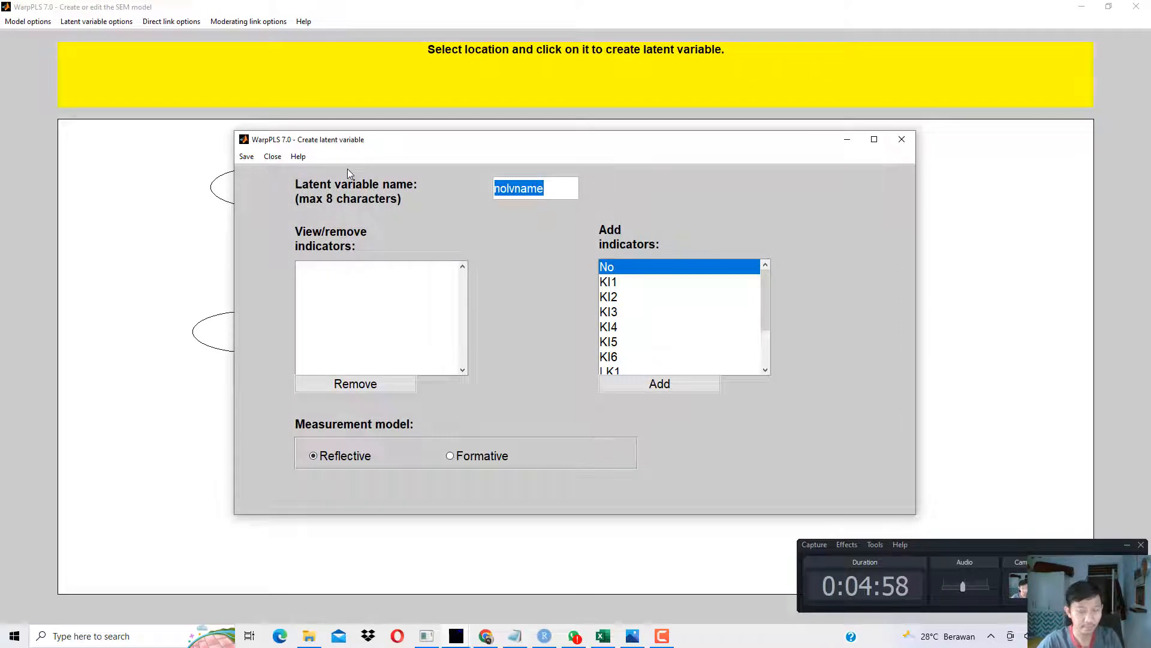
pyautogui.write('KI')
pyautogui.click(645, 282)
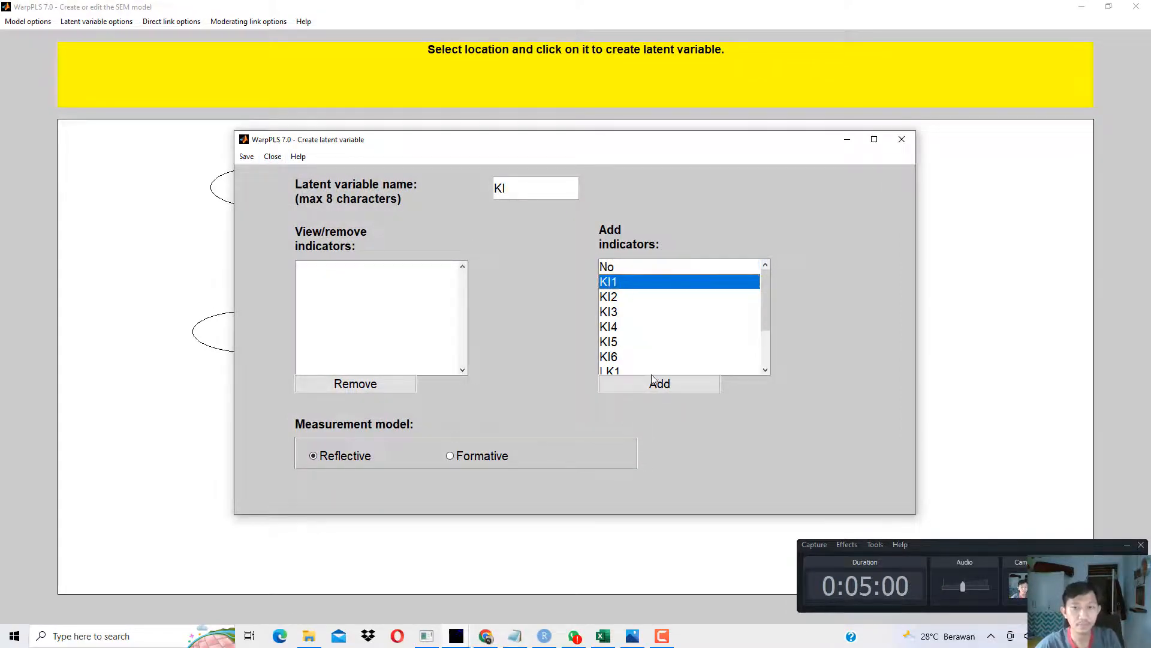
pyautogui.click(653, 384)
pyautogui.tripleClick(653, 385)
pyautogui.click(652, 385)
pyautogui.click(653, 385)
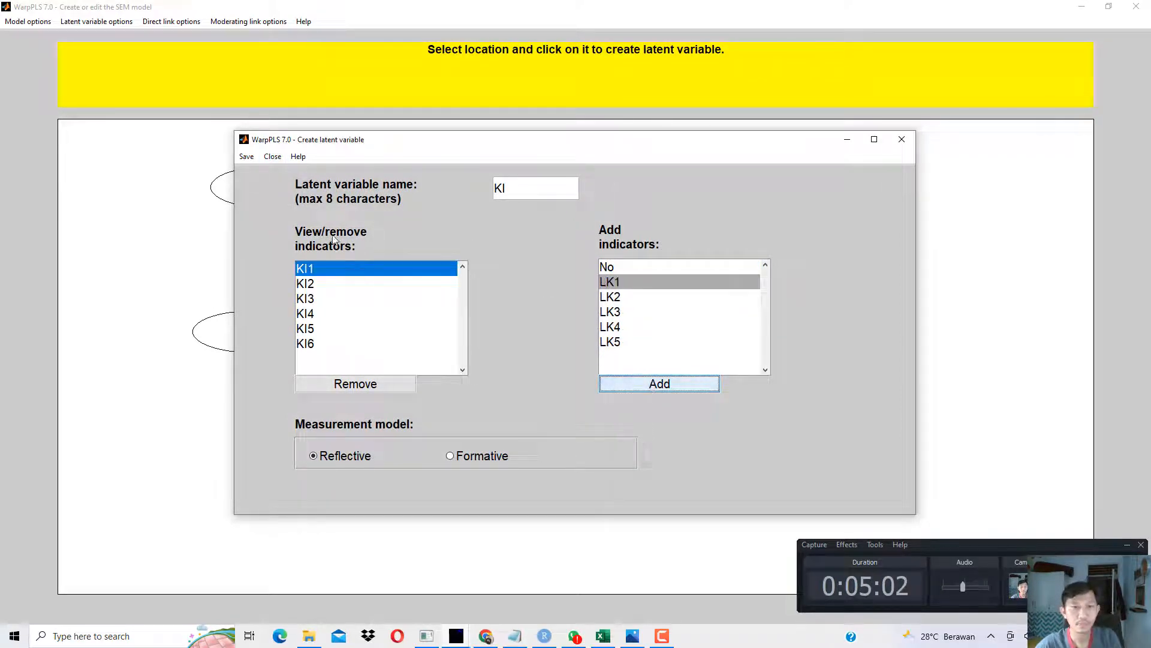
pyautogui.click(246, 156)
pyautogui.click(250, 173)
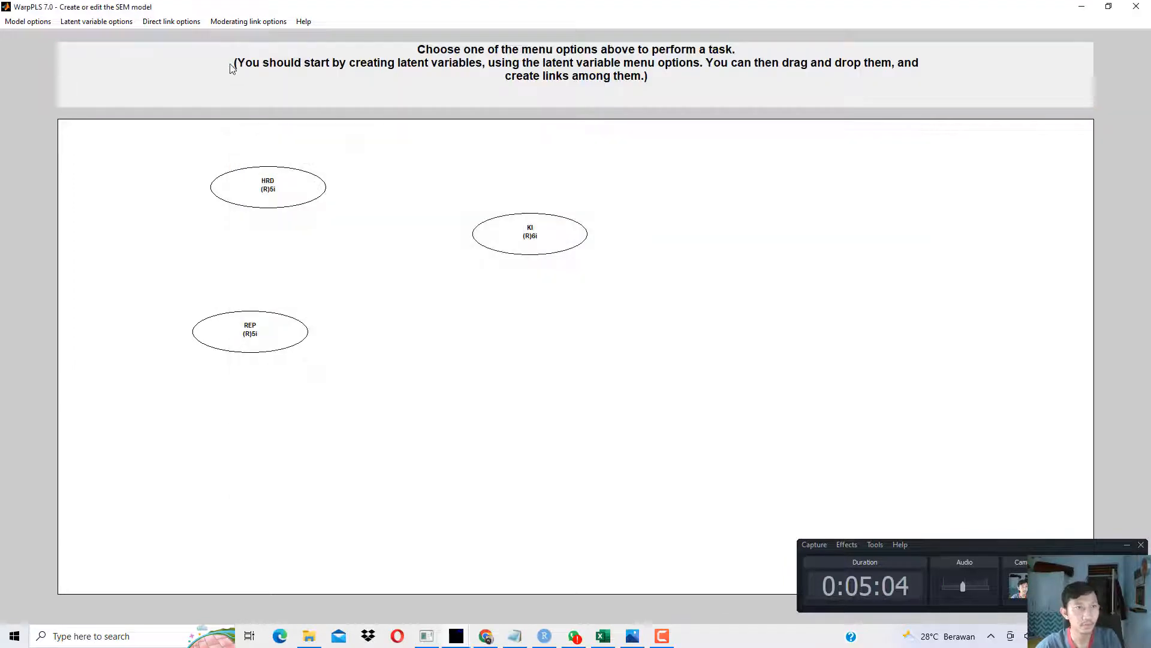
pyautogui.moveTo(530, 240); pyautogui.dragTo(529, 316)
pyautogui.moveTo(252, 339); pyautogui.dragTo(262, 396)
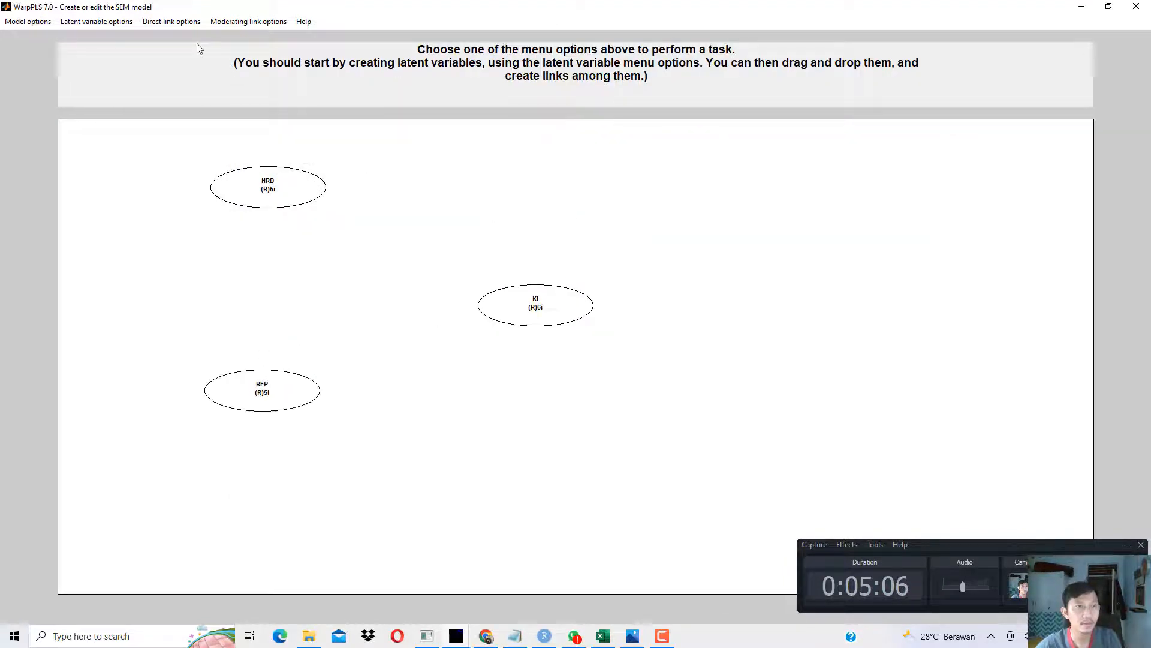
# Step: Create a reflective latent variable named LK near the top of the canvas, between HRD and KI, with indicators LK1 to LK5
pyautogui.click(174, 22)
pyautogui.click(96, 36)
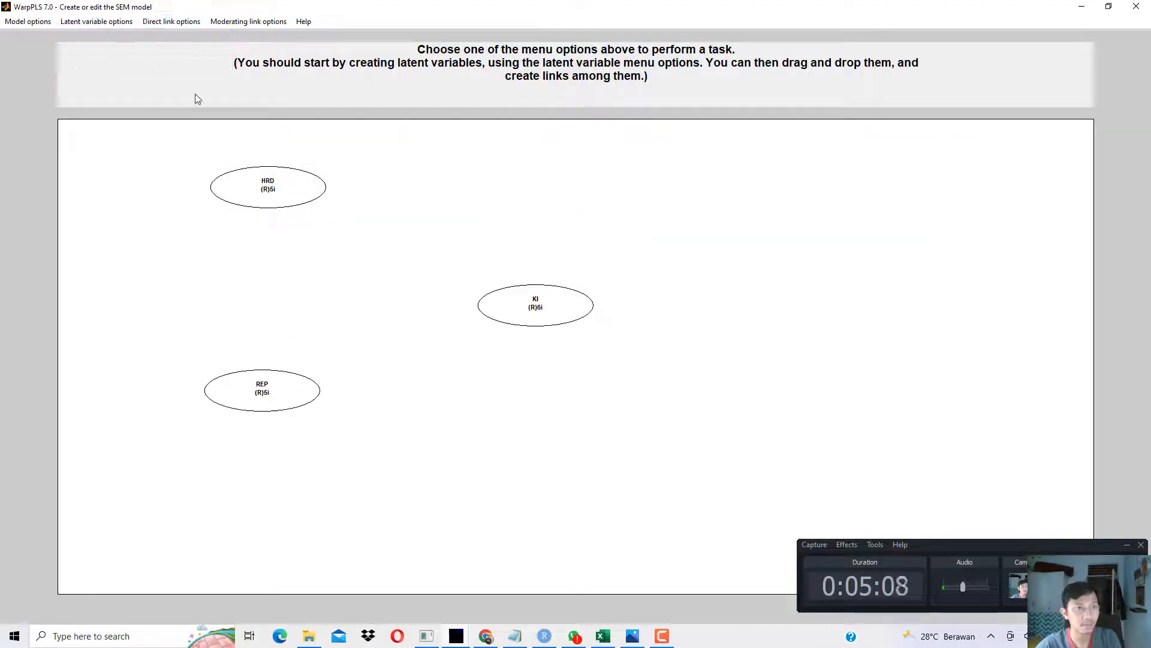
pyautogui.click(465, 181)
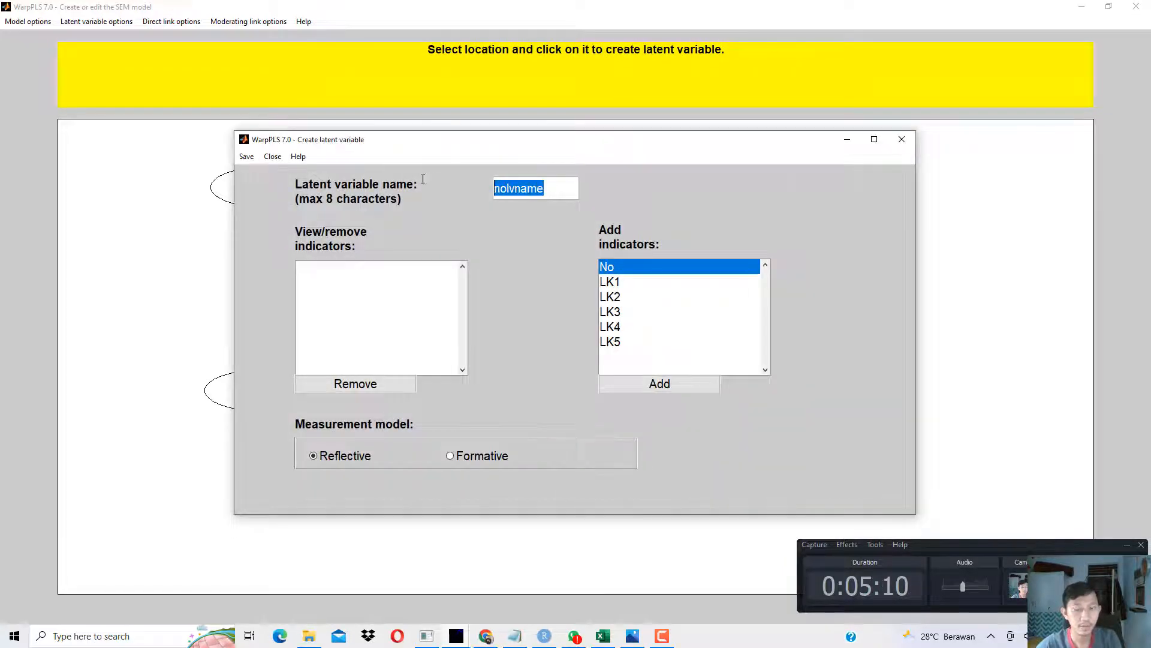
pyautogui.write('LK')
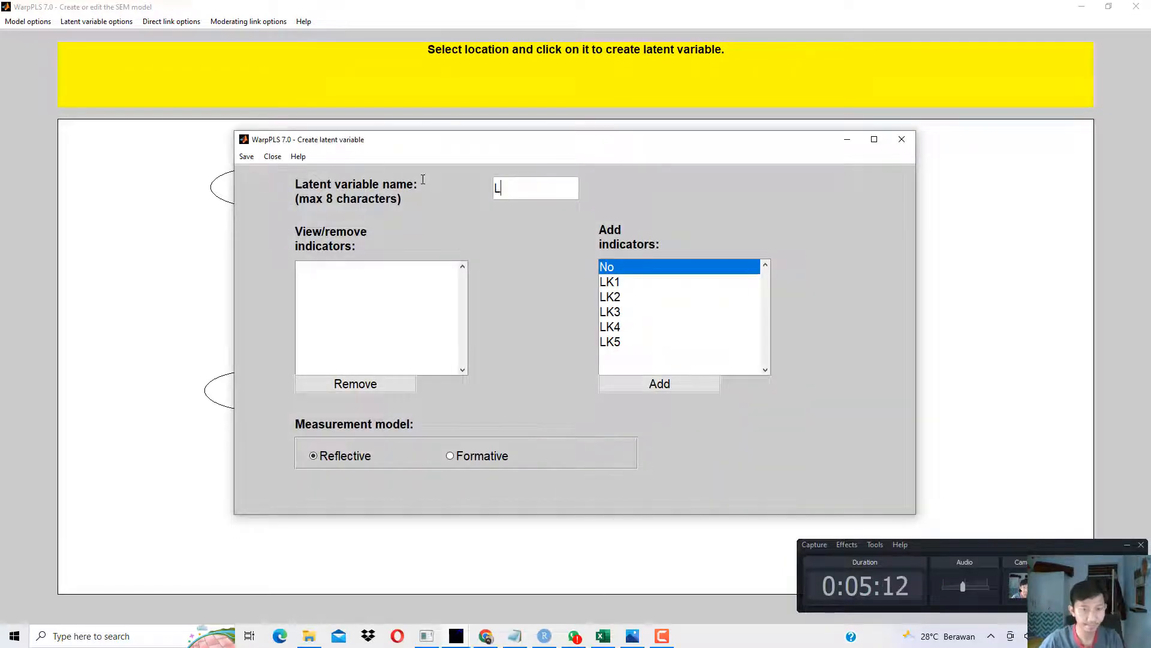
pyautogui.click(617, 279)
pyautogui.click(641, 383)
pyautogui.click(640, 383)
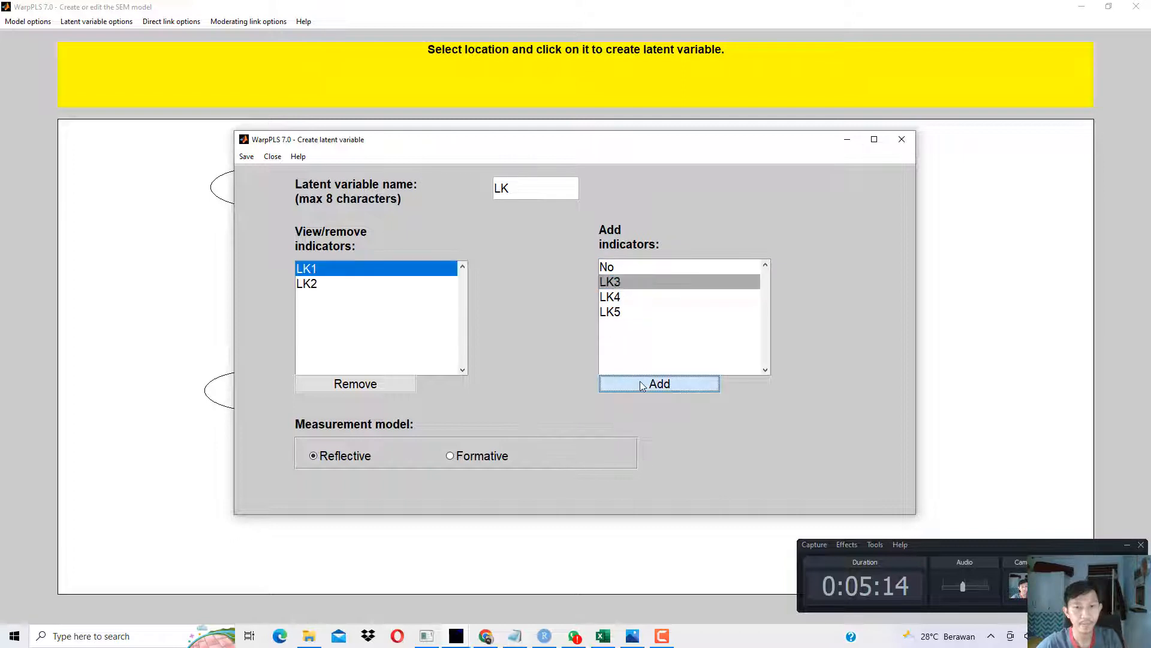
pyautogui.click(640, 384)
pyautogui.click(641, 384)
pyautogui.click(641, 384)
pyautogui.click(246, 156)
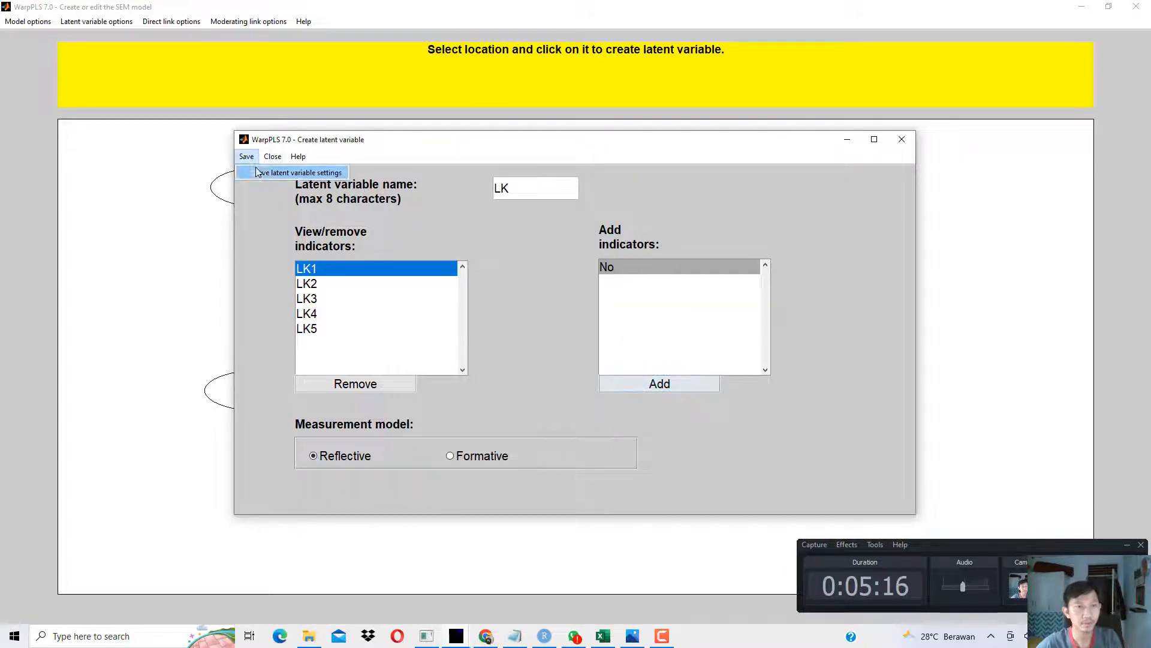
pyautogui.click(259, 172)
# Step: Rearrange the latent variables with HRD above REP, KI to their right between them, and LK above the rest
pyautogui.moveTo(550, 333); pyautogui.dragTo(650, 318)
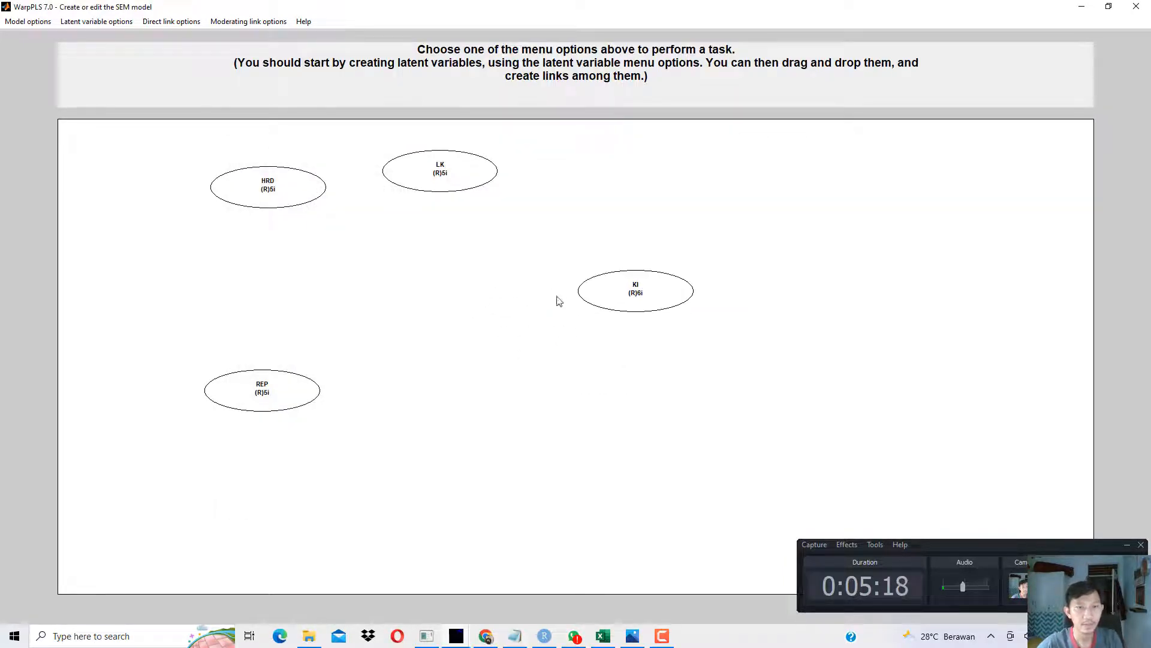
pyautogui.moveTo(404, 188); pyautogui.dragTo(475, 180)
pyautogui.moveTo(298, 404); pyautogui.dragTo(322, 506)
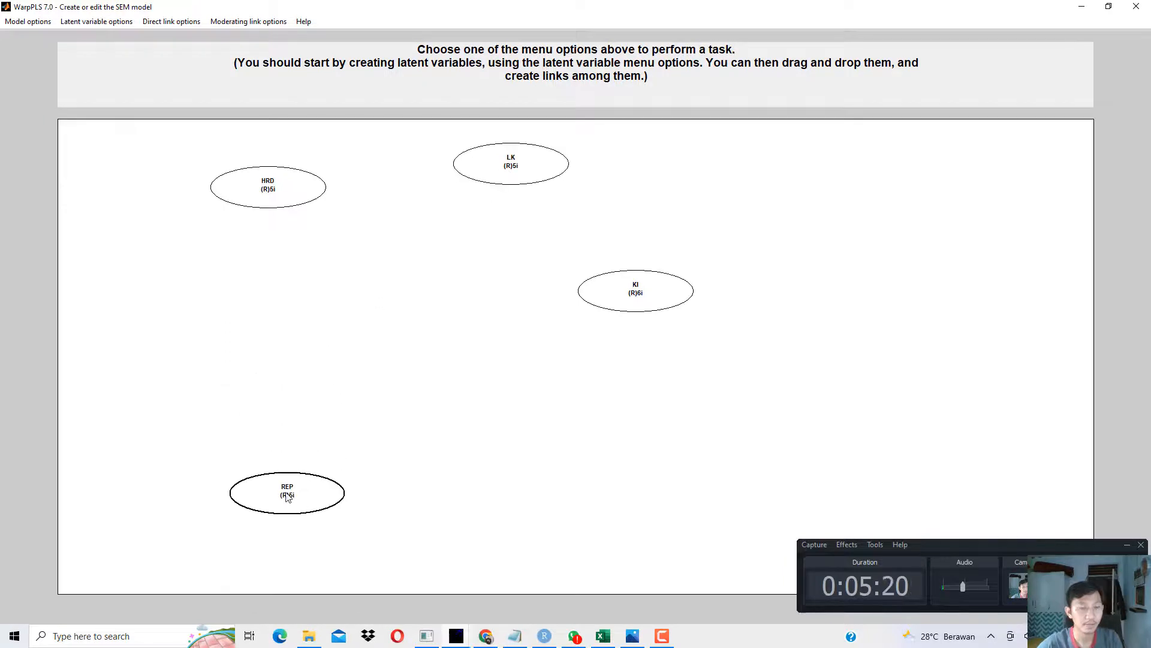
pyautogui.moveTo(283, 189); pyautogui.dragTo(321, 260)
pyautogui.moveTo(637, 297); pyautogui.dragTo(588, 402)
pyautogui.moveTo(511, 172); pyautogui.dragTo(523, 194)
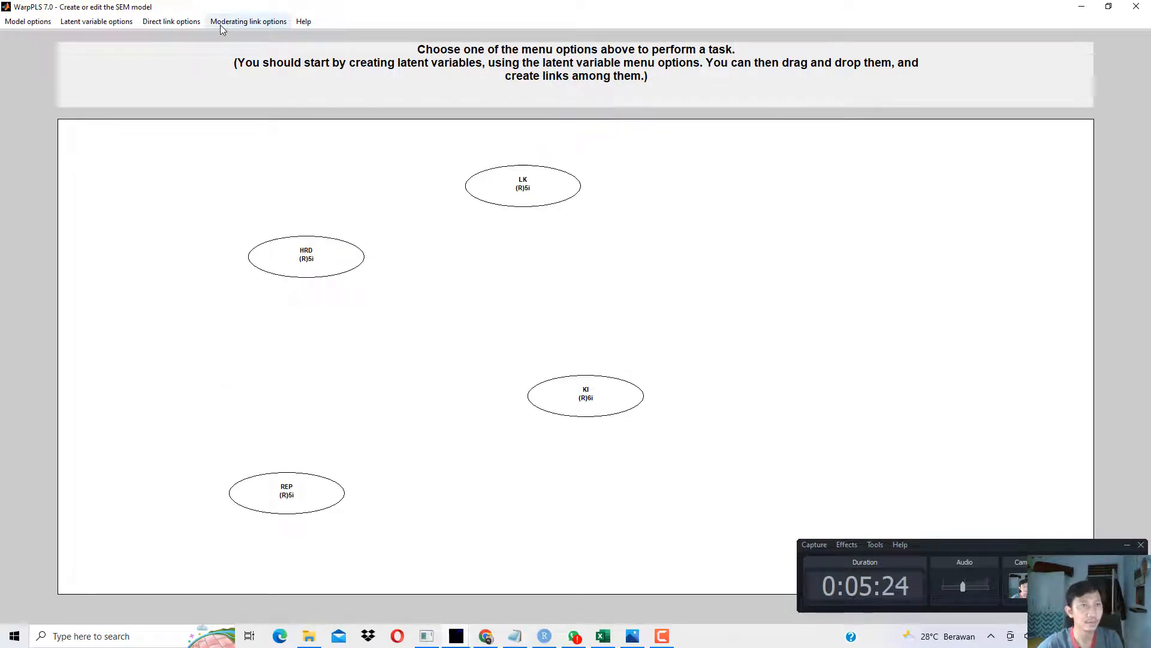
# Step: Create direct links from HRD to KI and from REP to KI
pyautogui.click(172, 21)
pyautogui.click(185, 37)
pyautogui.click(337, 256)
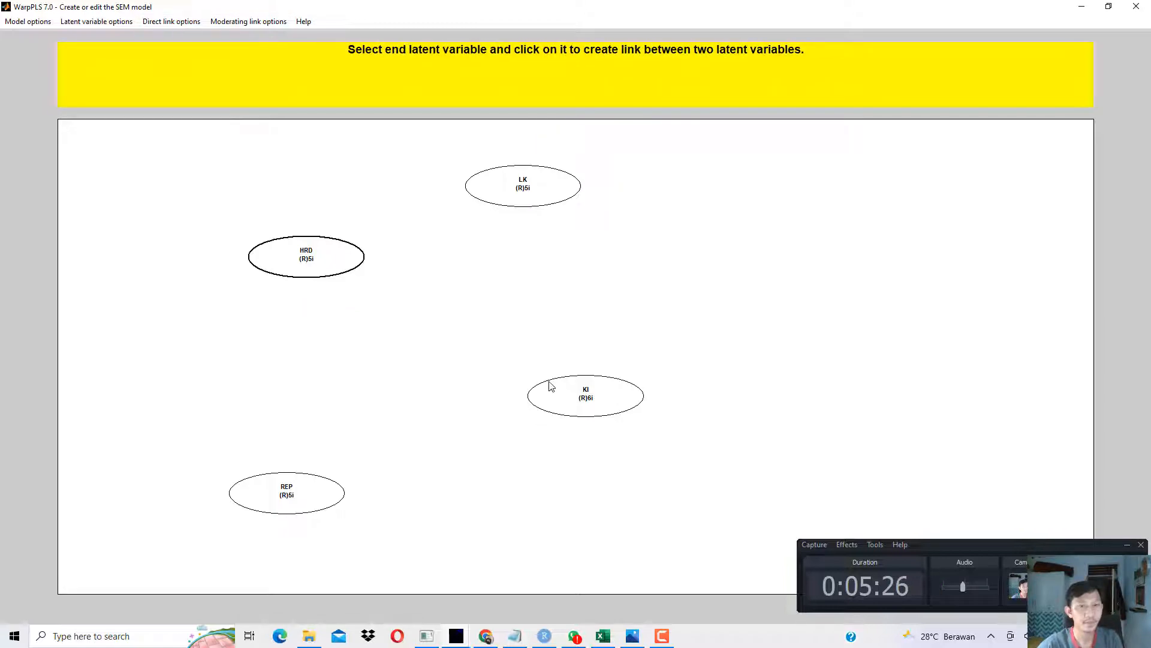
pyautogui.click(548, 386)
pyautogui.click(173, 23)
pyautogui.click(185, 37)
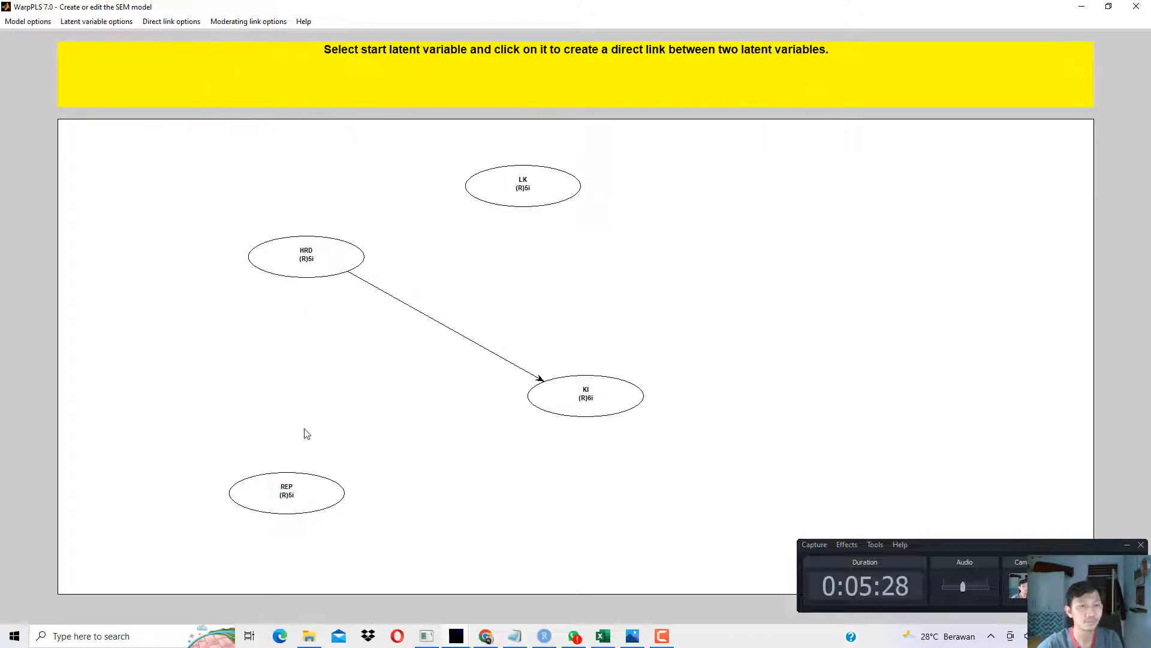
pyautogui.click(308, 484)
pyautogui.click(583, 400)
# Step: Create a moderating link from LK to the direct link between HRD and KI
pyautogui.click(249, 21)
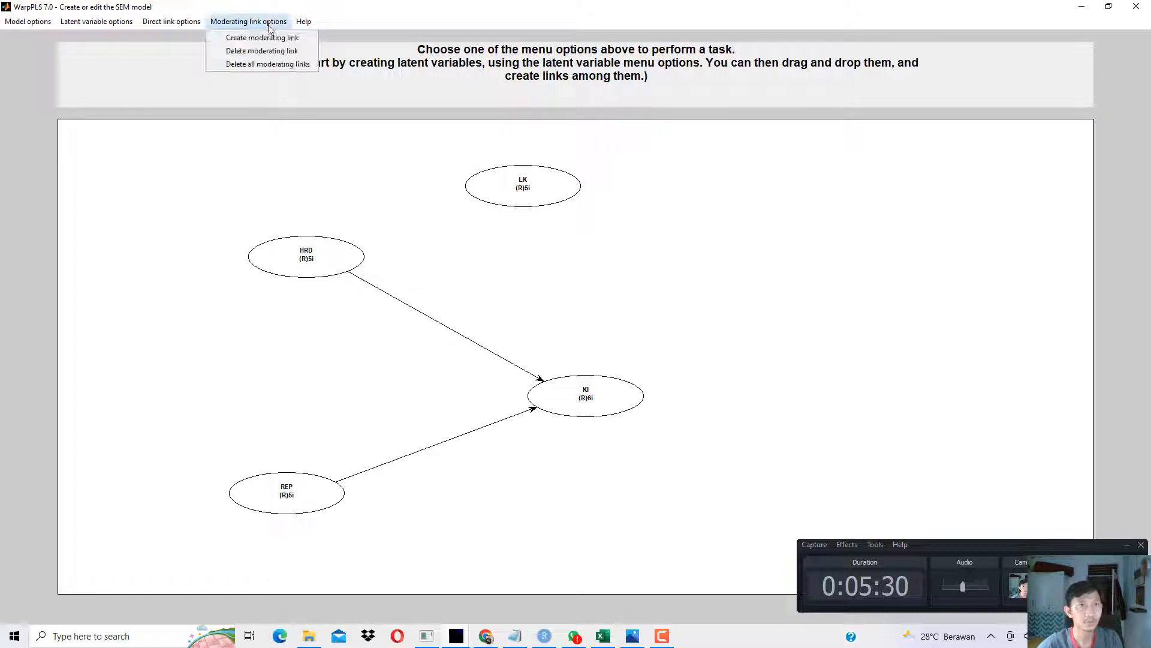
pyautogui.click(262, 37)
pyautogui.click(515, 199)
pyautogui.click(445, 324)
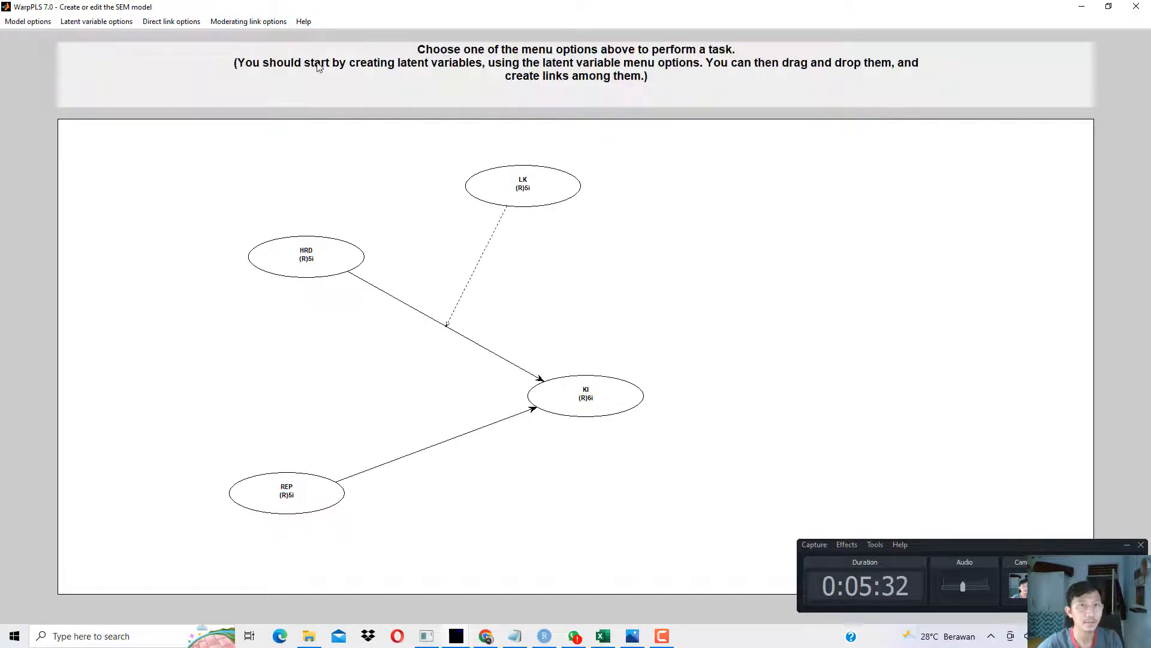
pyautogui.click(248, 22)
pyautogui.click(261, 38)
pyautogui.click(514, 193)
pyautogui.click(503, 360)
# Step: Create a moderating link from LK to the direct link between REP and KI
pyautogui.click(242, 22)
pyautogui.click(242, 37)
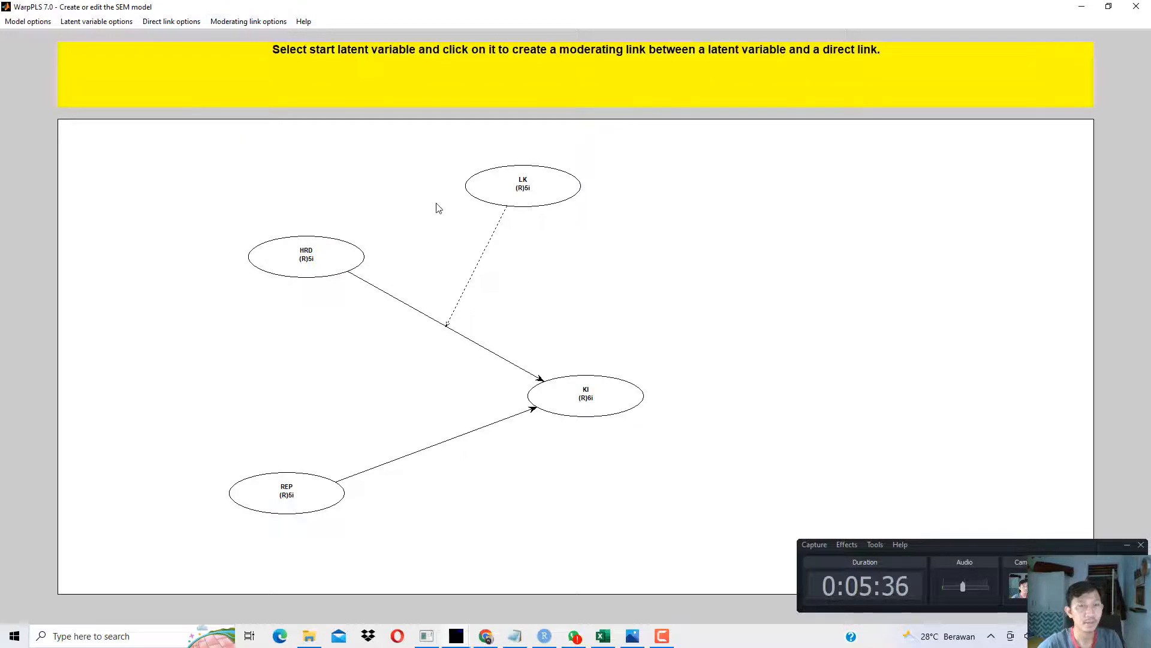
pyautogui.click(531, 195)
pyautogui.click(466, 436)
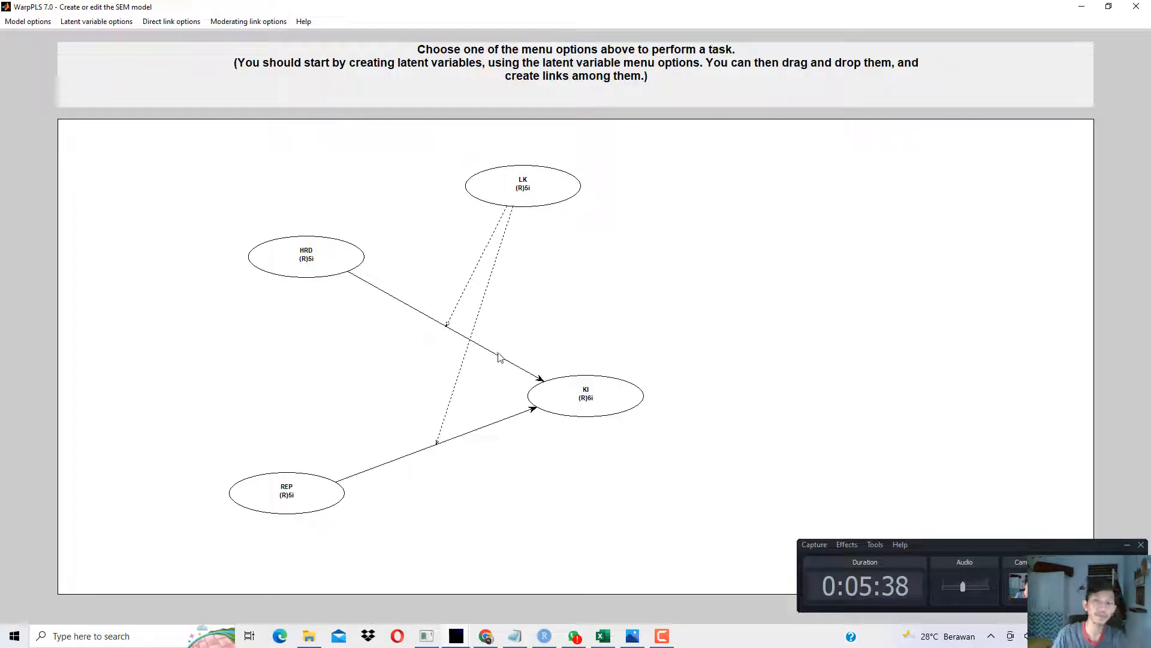
# Step: Spread out the linked model by moving KI up and right and HRD further left
pyautogui.moveTo(599, 396)
pyautogui.mouseDown()
pyautogui.moveTo(638, 326)
pyautogui.moveTo(664, 325)
pyautogui.mouseUp()
pyautogui.click(318, 277)
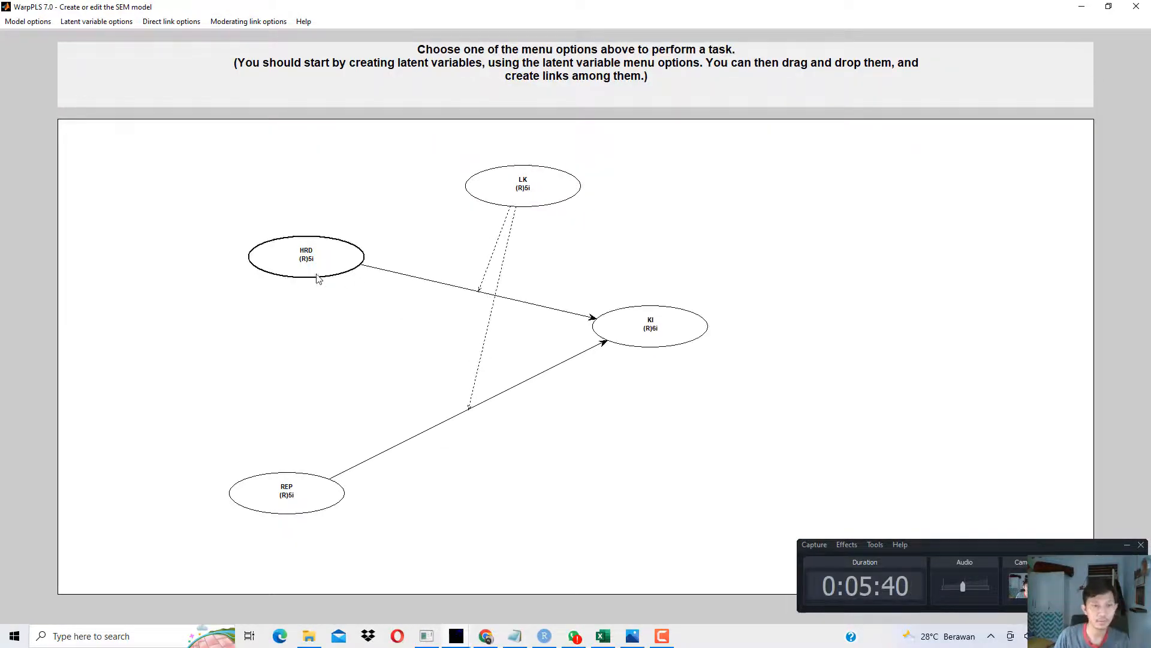
pyautogui.moveTo(318, 277); pyautogui.dragTo(213, 286)
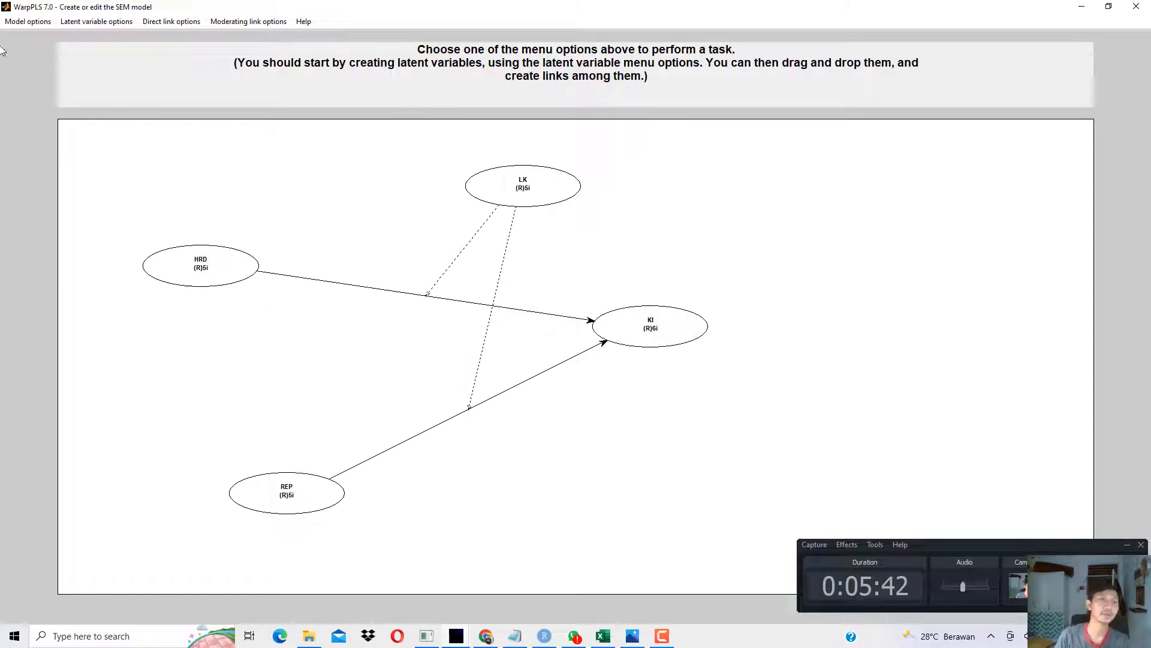
# Step: Save the SEM model, close the editor and acknowledge the notices about the created model and default settings
pyautogui.click(23, 21)
pyautogui.click(25, 37)
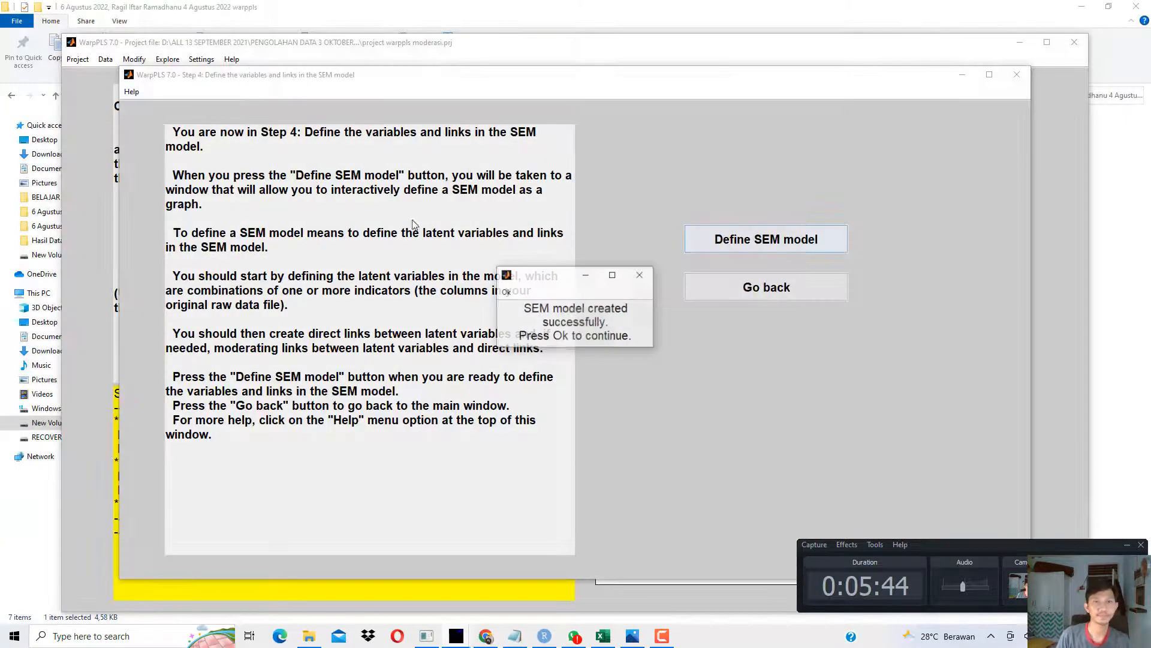
pyautogui.click(506, 293)
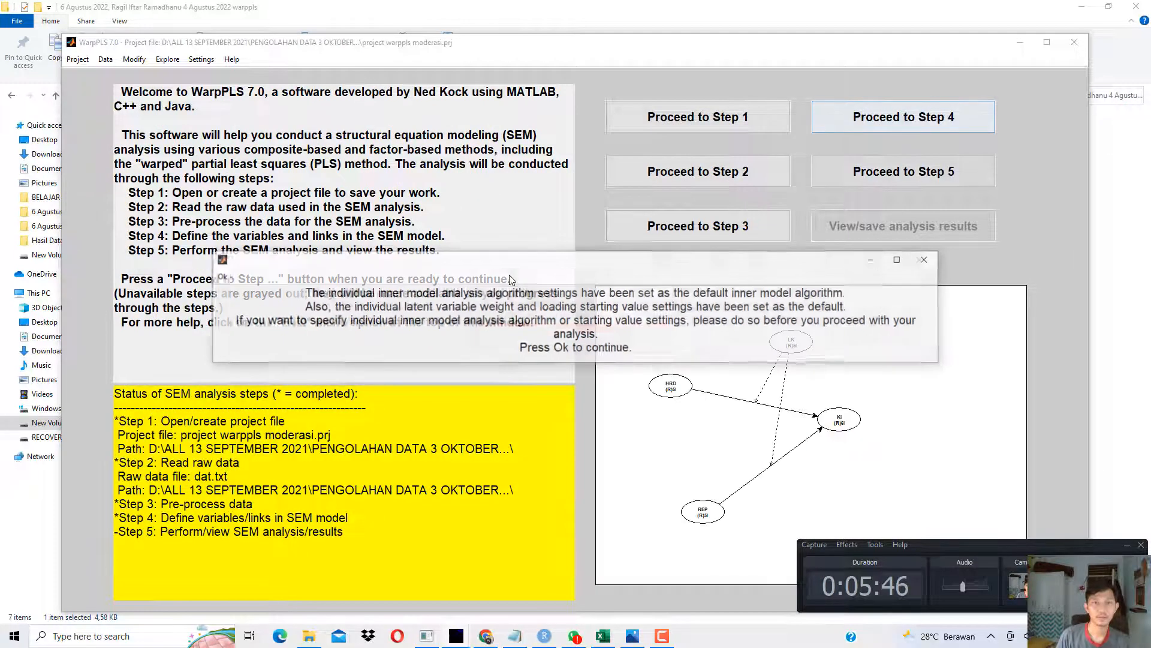
pyautogui.click(218, 277)
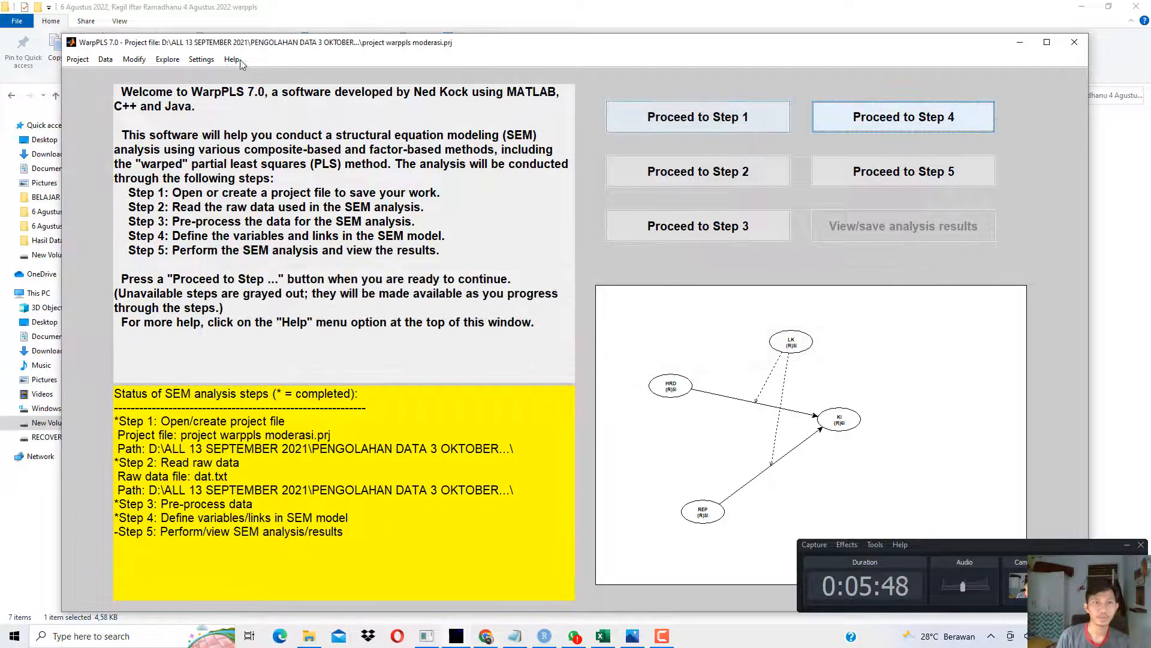
# Step: Review the inner model algorithms in the general settings and save with PLS Regression, Warp3 and Stable3
pyautogui.click(202, 59)
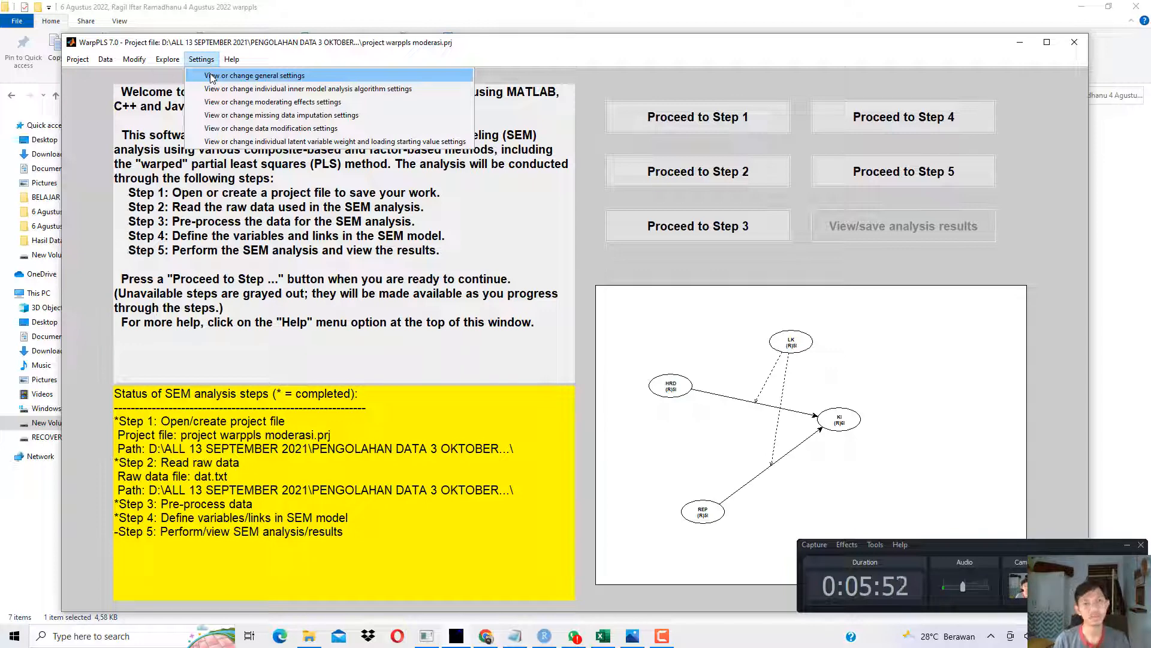
pyautogui.click(211, 76)
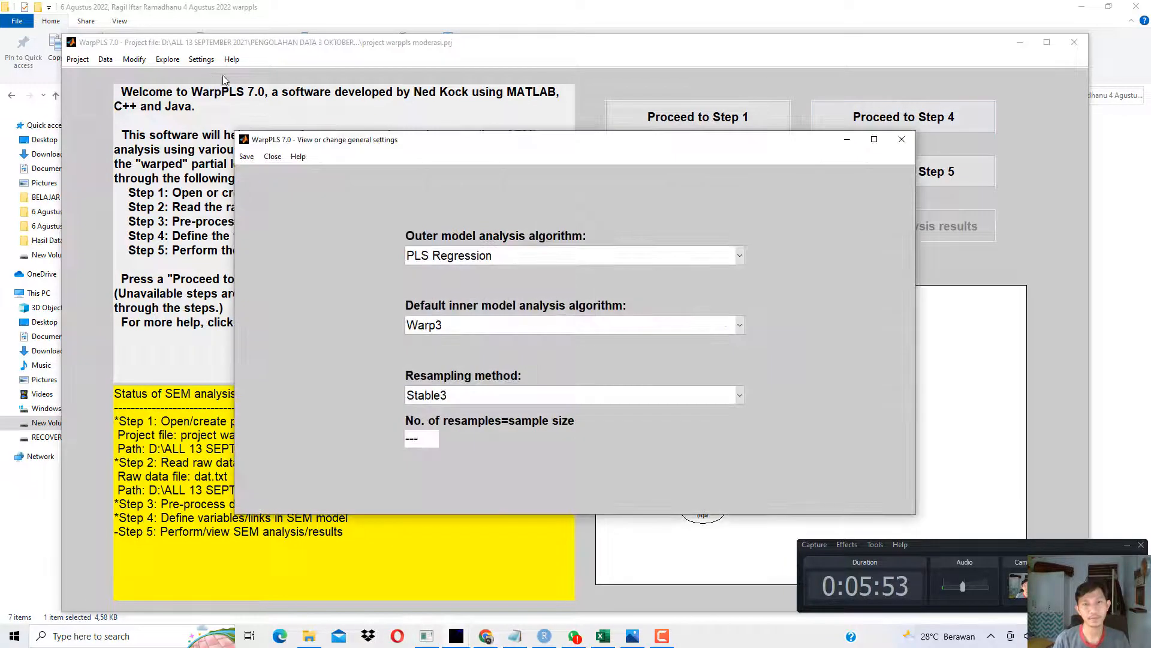
pyautogui.click(446, 331)
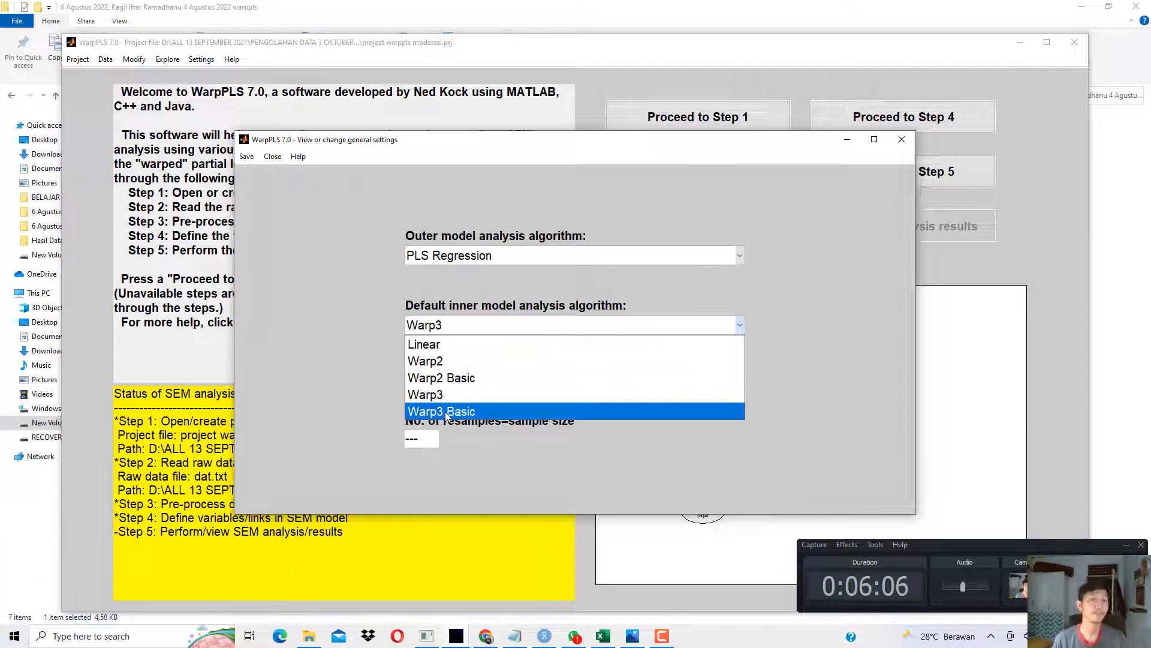
pyautogui.click(328, 344)
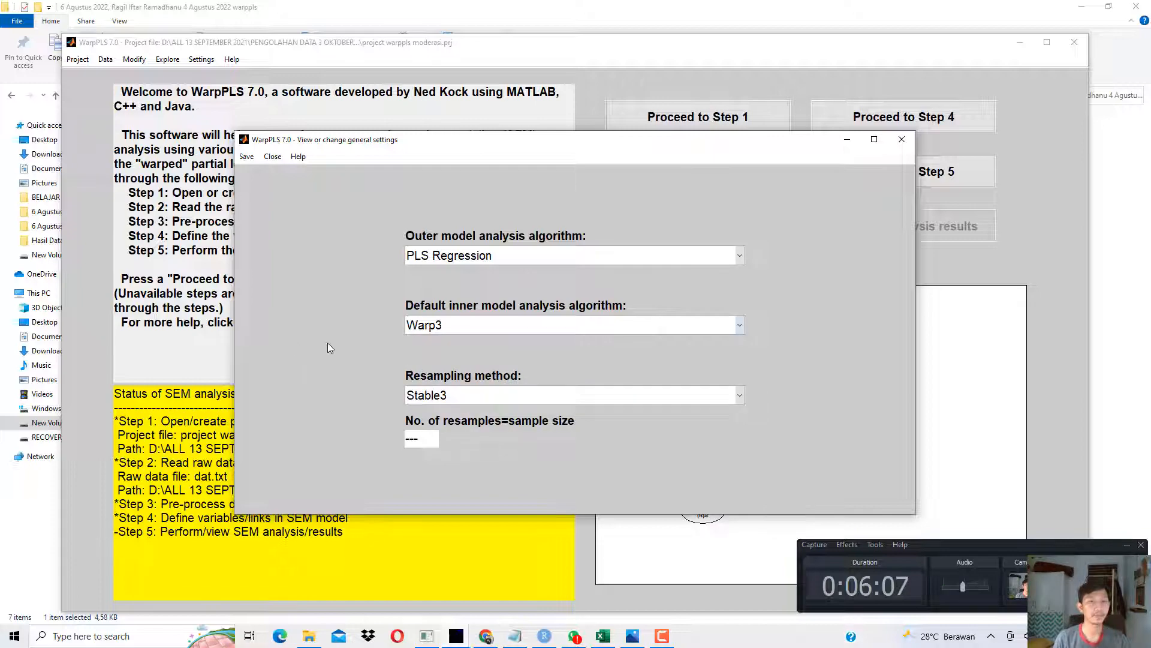
pyautogui.click(247, 157)
pyautogui.click(257, 172)
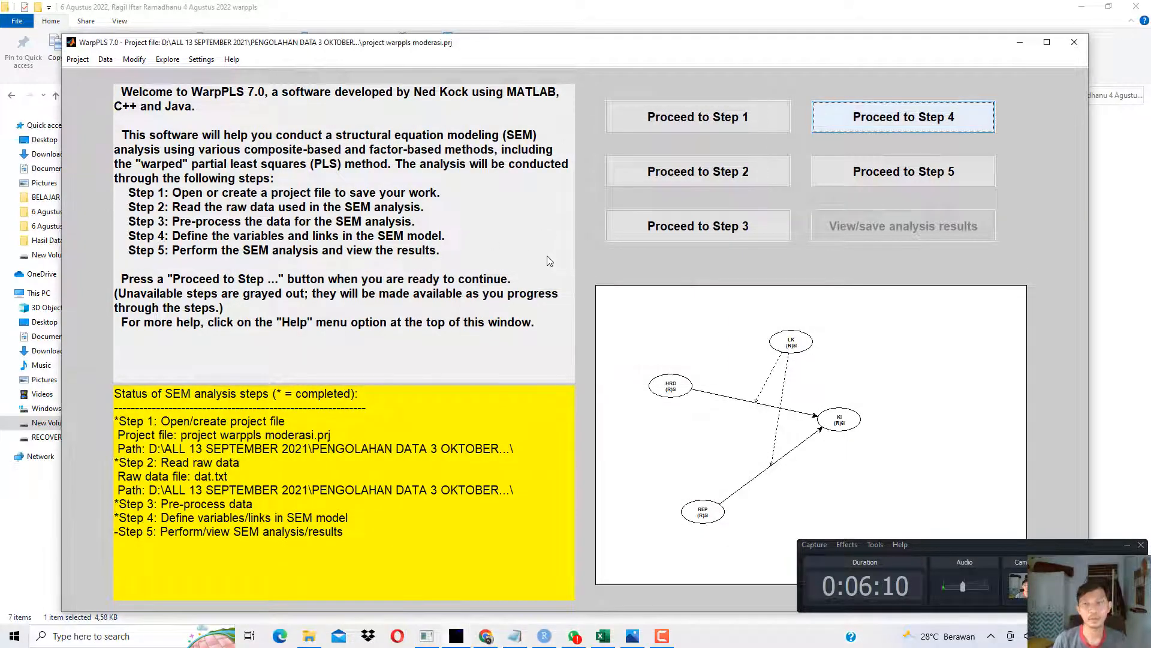
# Step: Proceed to Step 5, perform the SEM analysis and maximize the results window
pyautogui.click(923, 168)
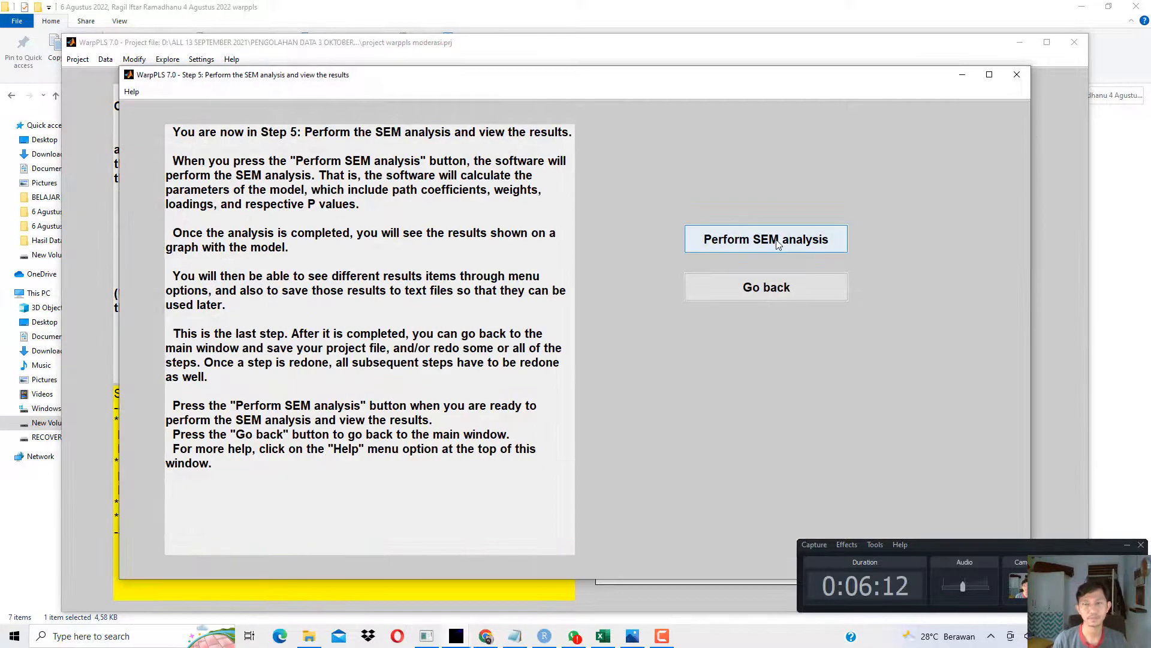
pyautogui.click(777, 241)
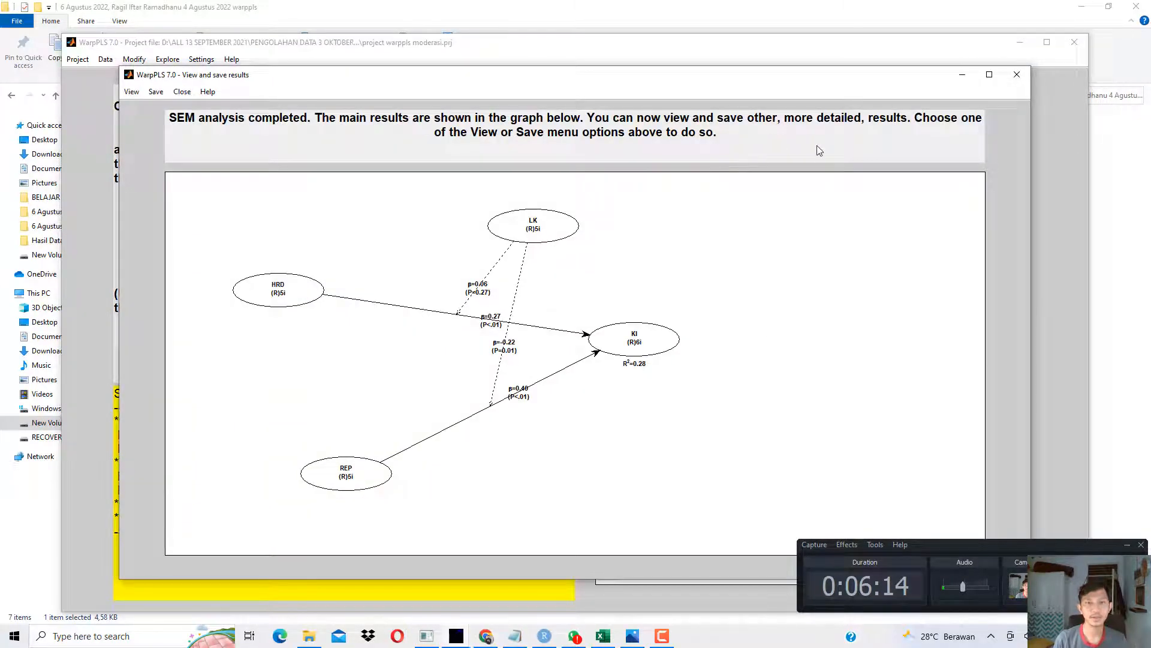
pyautogui.click(989, 75)
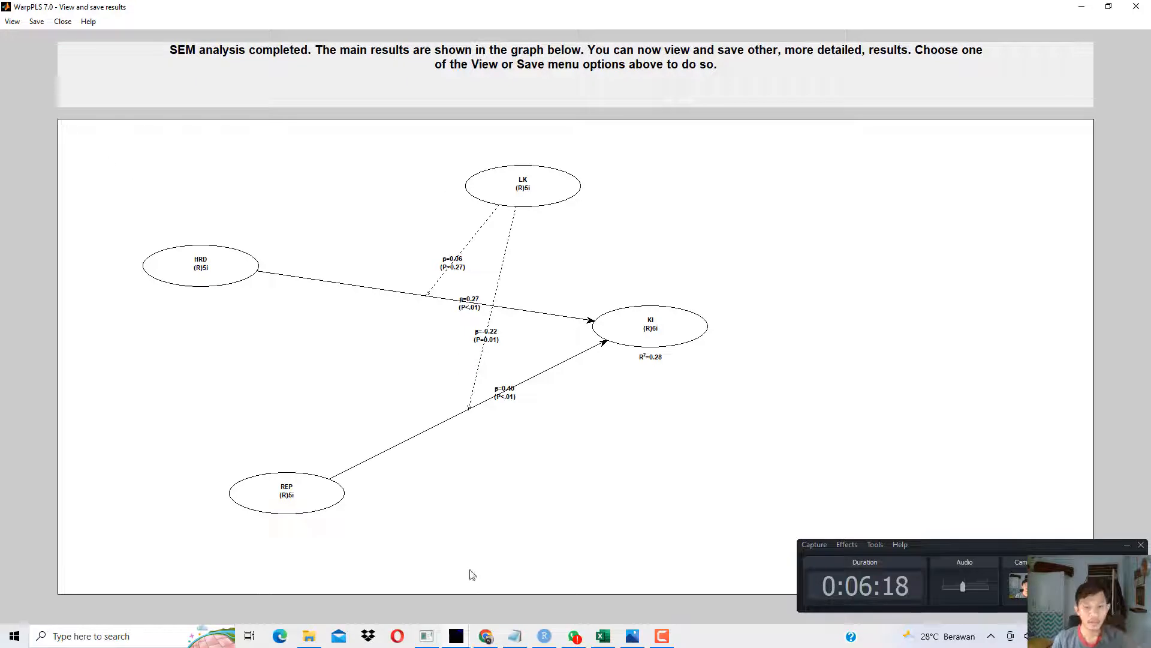
# Step: Switch to the keterangan notes in Notepad and review the validity criterion based on loadings
pyautogui.click(515, 636)
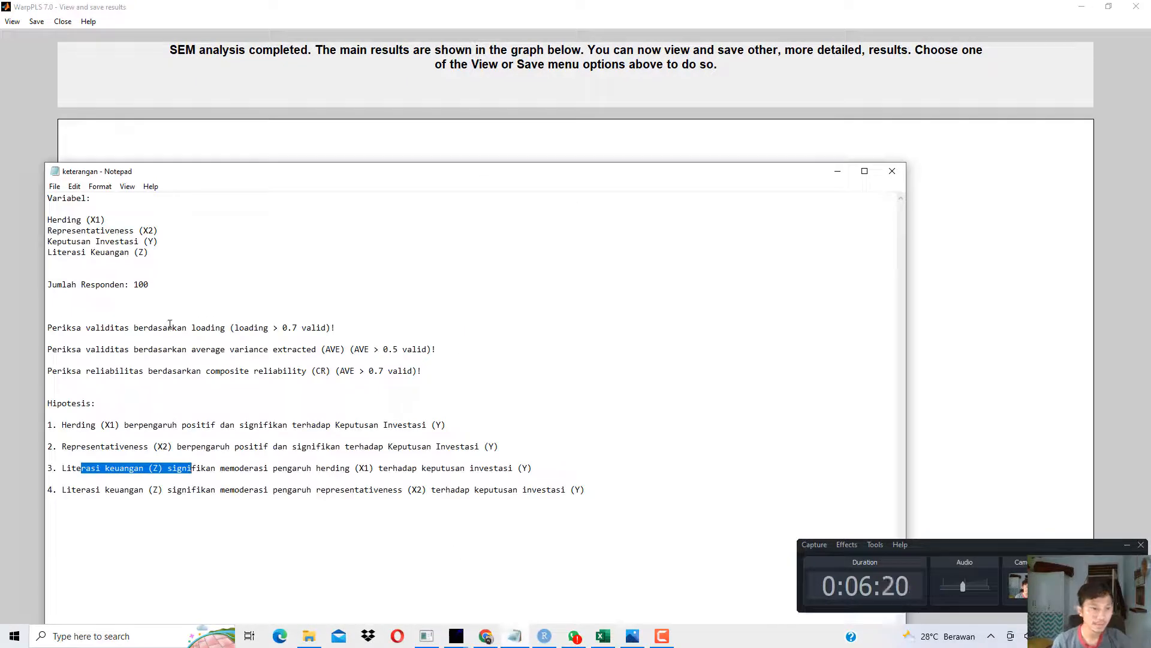
pyautogui.moveTo(163, 328); pyautogui.dragTo(320, 329)
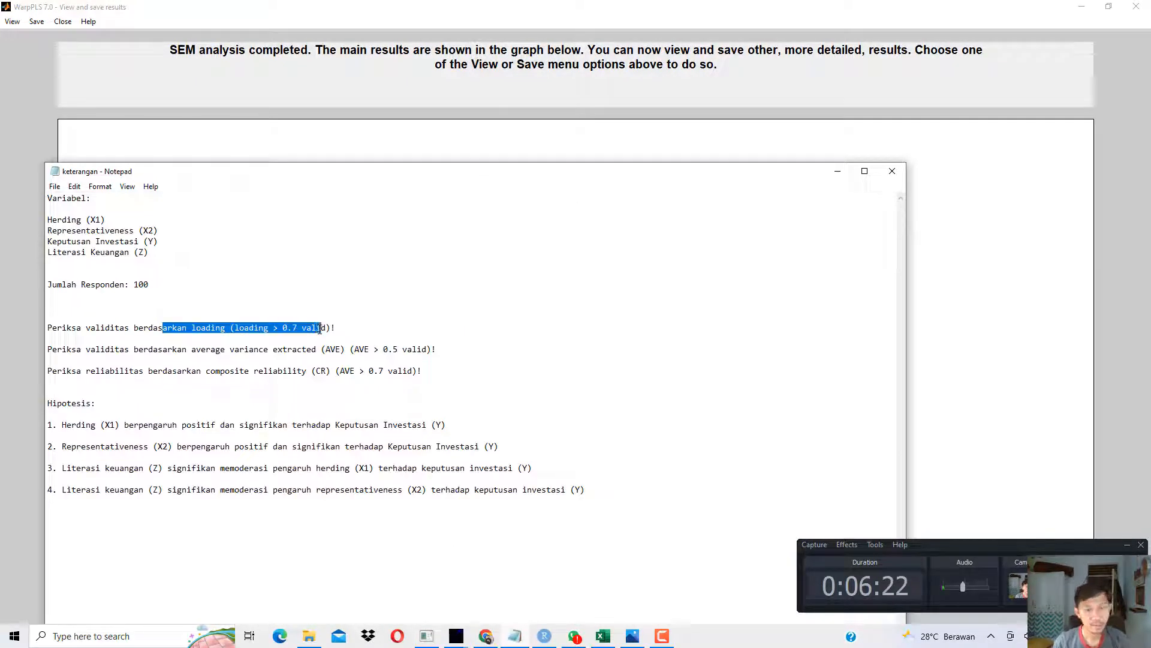
pyautogui.moveTo(235, 327); pyautogui.dragTo(327, 327)
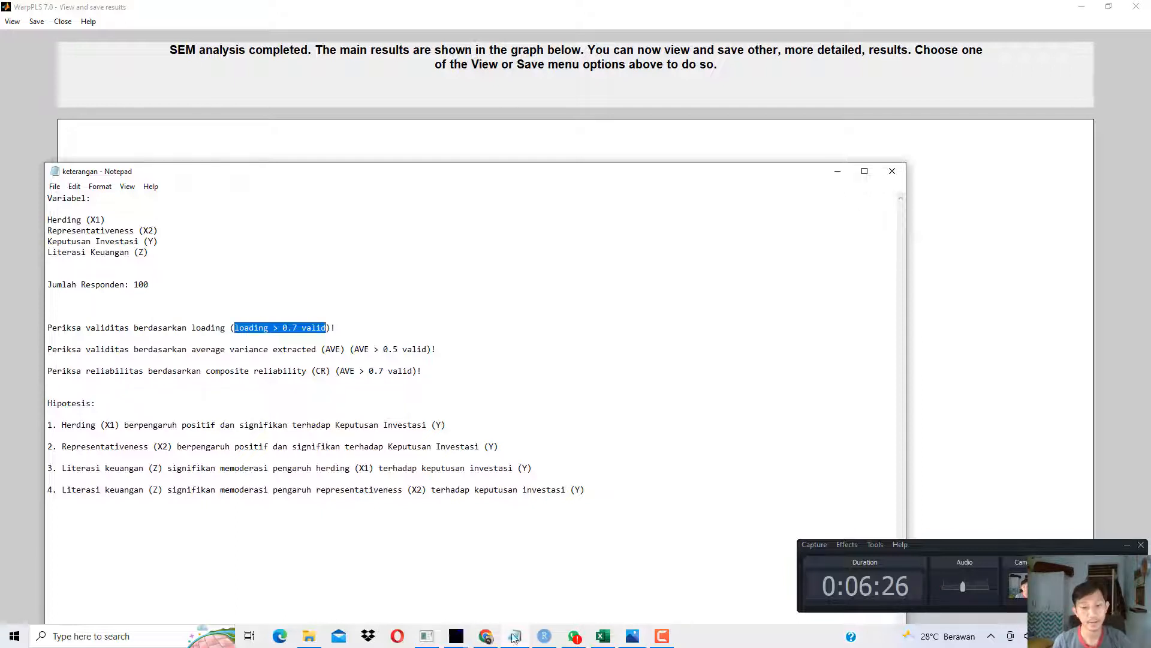
# Step: Return to the WarpPLS results and open the combined loadings and cross-loadings table
pyautogui.moveTo(514, 635)
pyautogui.click(493, 585)
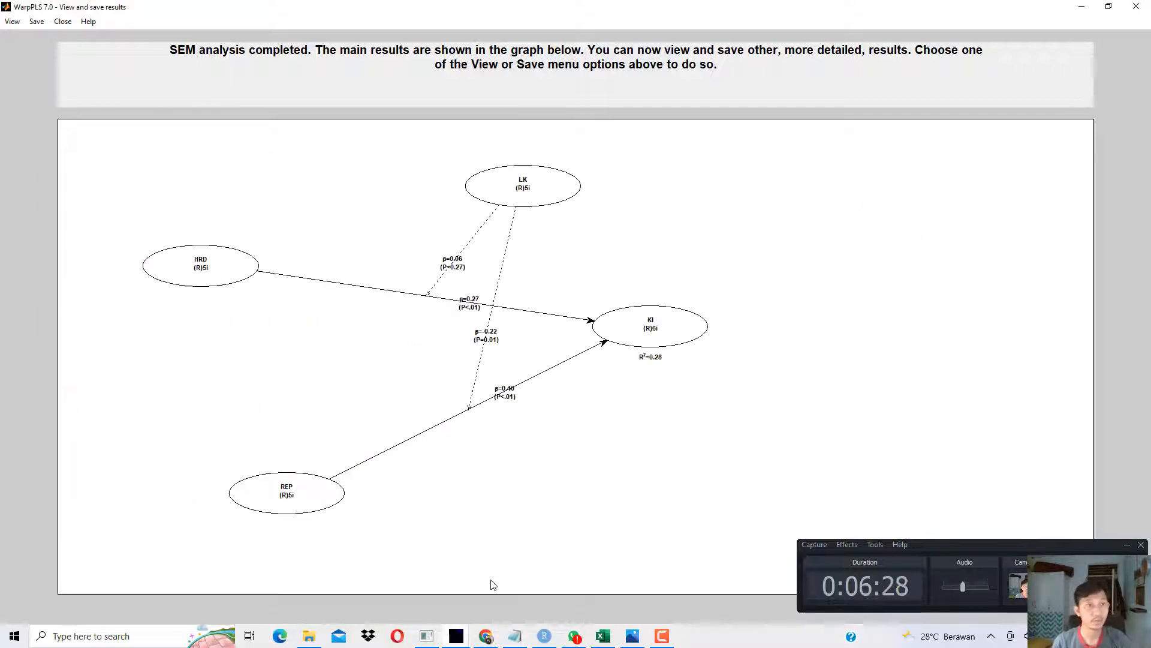
pyautogui.click(12, 21)
pyautogui.moveTo(223, 81)
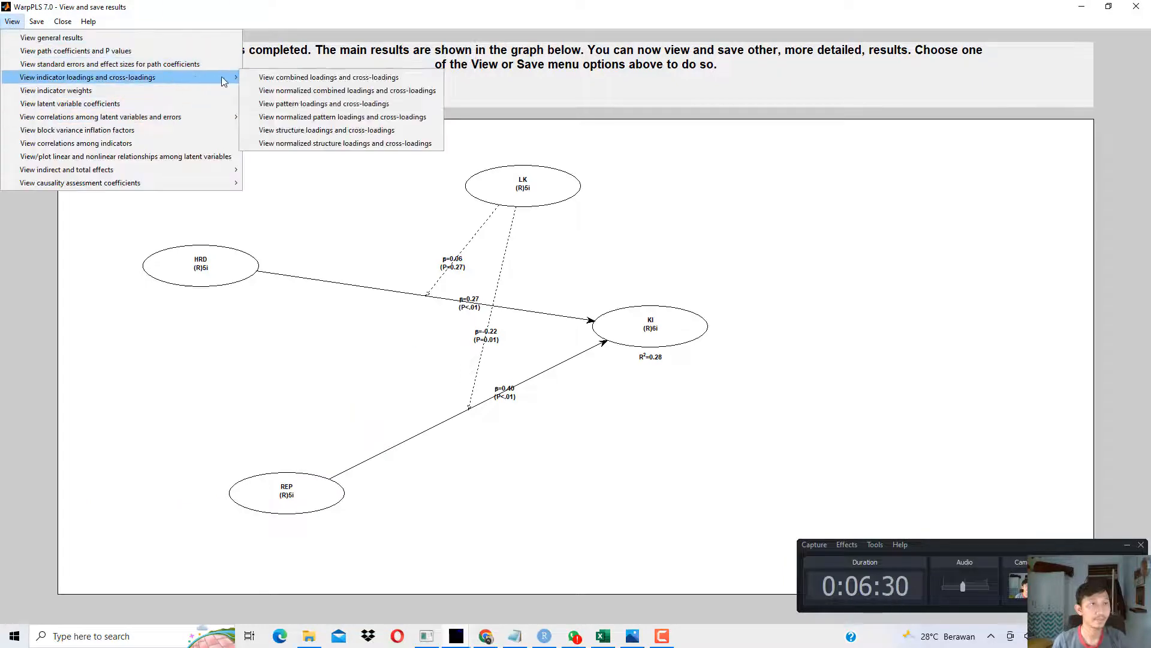
pyautogui.click(308, 79)
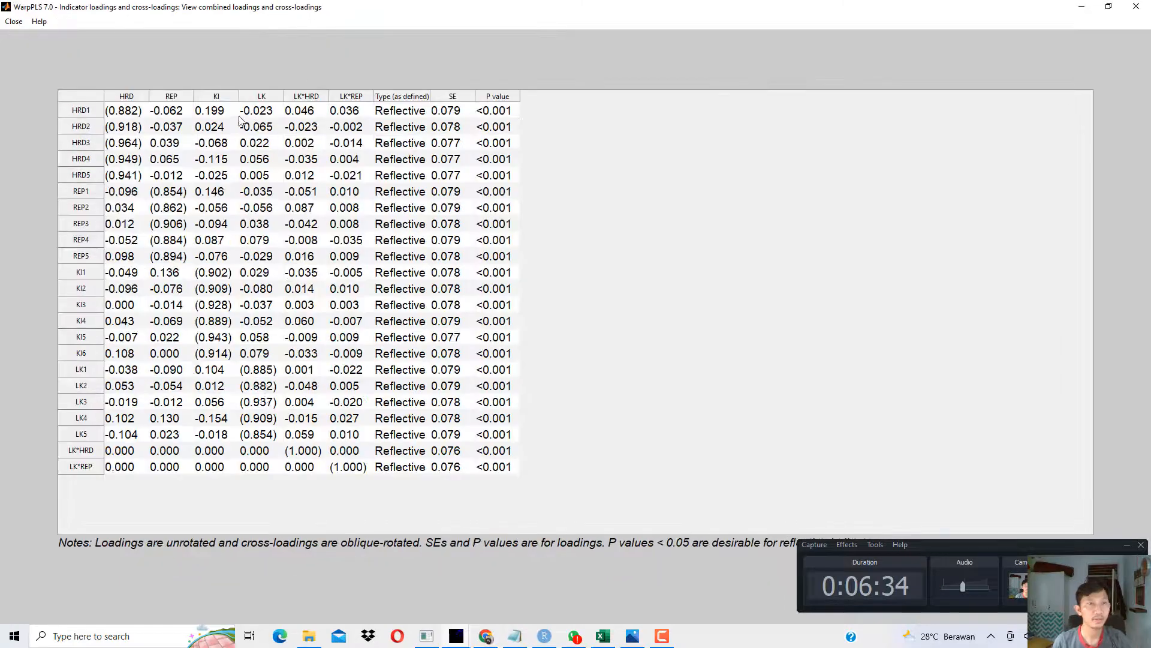
# Step: Check the loadings of indicators HRD1 to HRD5 and REP1 to REP5 against the 0.7 criterion
pyautogui.click(126, 114)
pyautogui.click(129, 127)
pyautogui.click(132, 144)
pyautogui.click(134, 161)
pyautogui.click(138, 176)
pyautogui.click(157, 193)
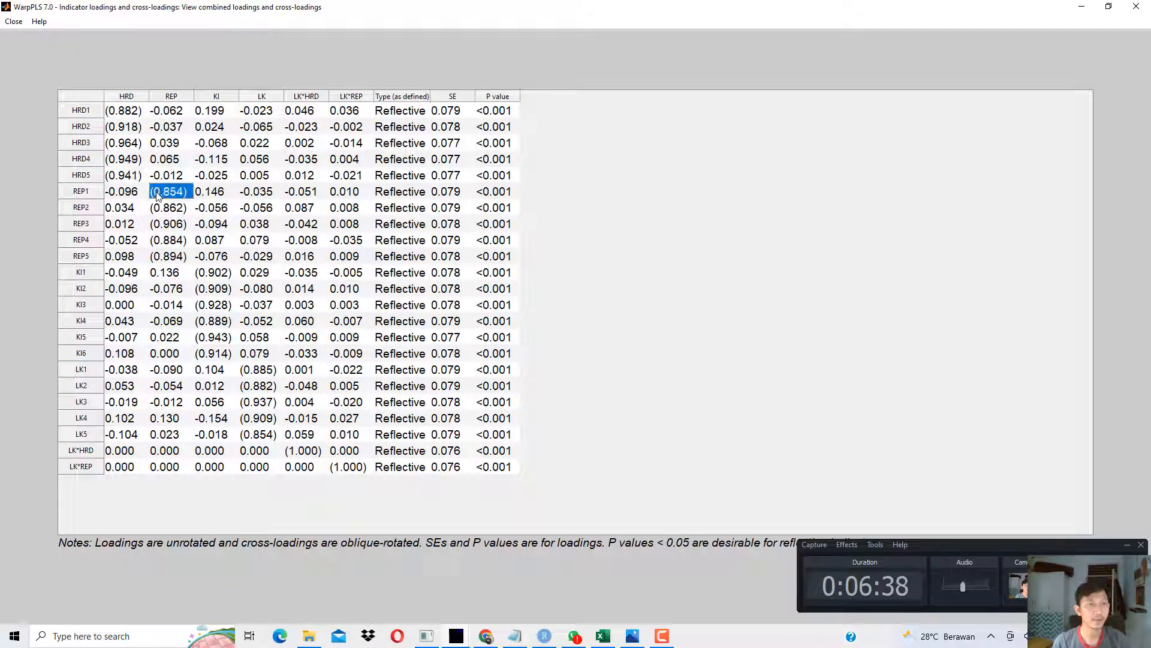
pyautogui.click(167, 207)
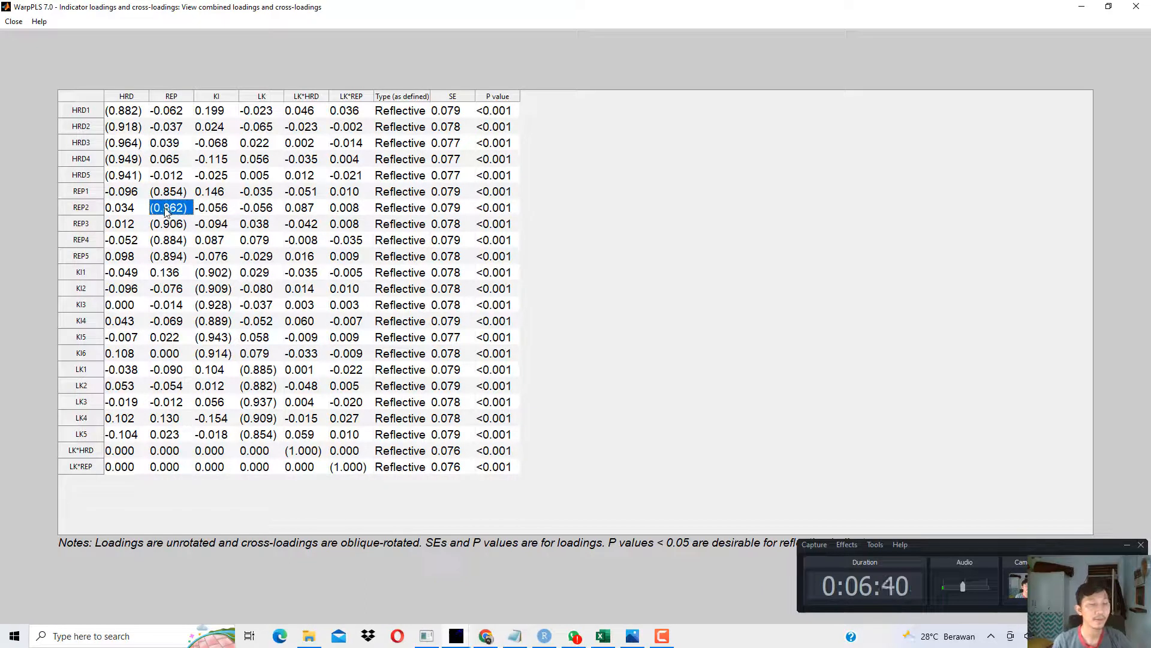
pyautogui.click(172, 226)
pyautogui.click(176, 241)
pyautogui.click(180, 257)
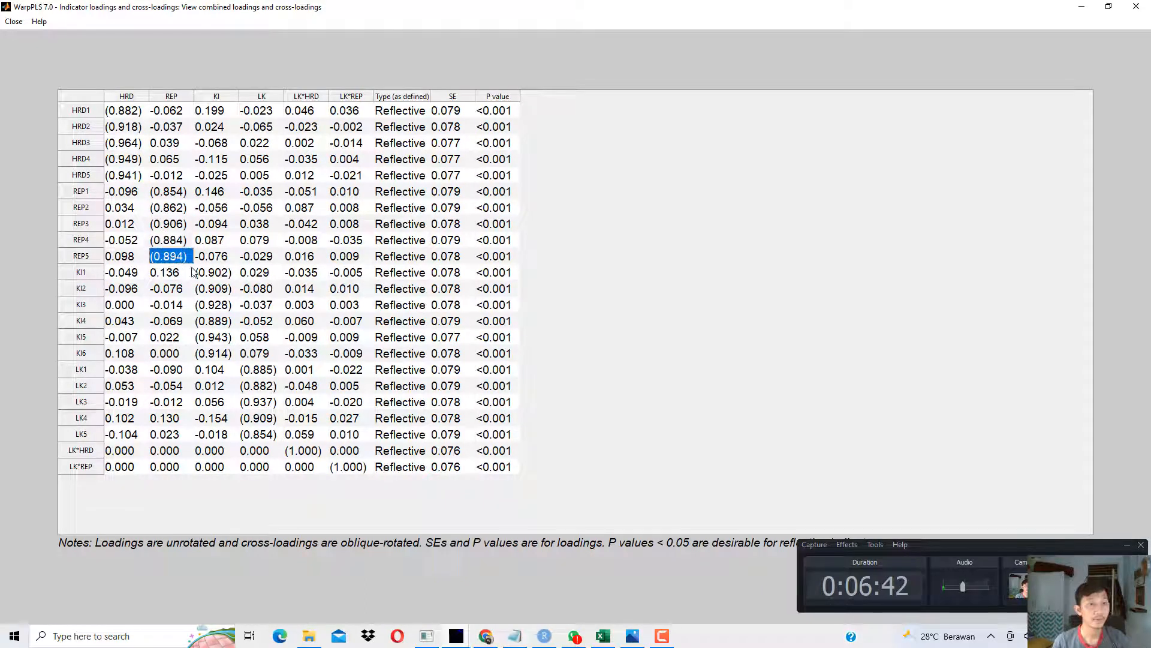
# Step: Check the loadings of the KI and LK indicators against the 0.7 criterion
pyautogui.click(205, 273)
pyautogui.click(217, 290)
pyautogui.click(221, 306)
pyautogui.click(222, 322)
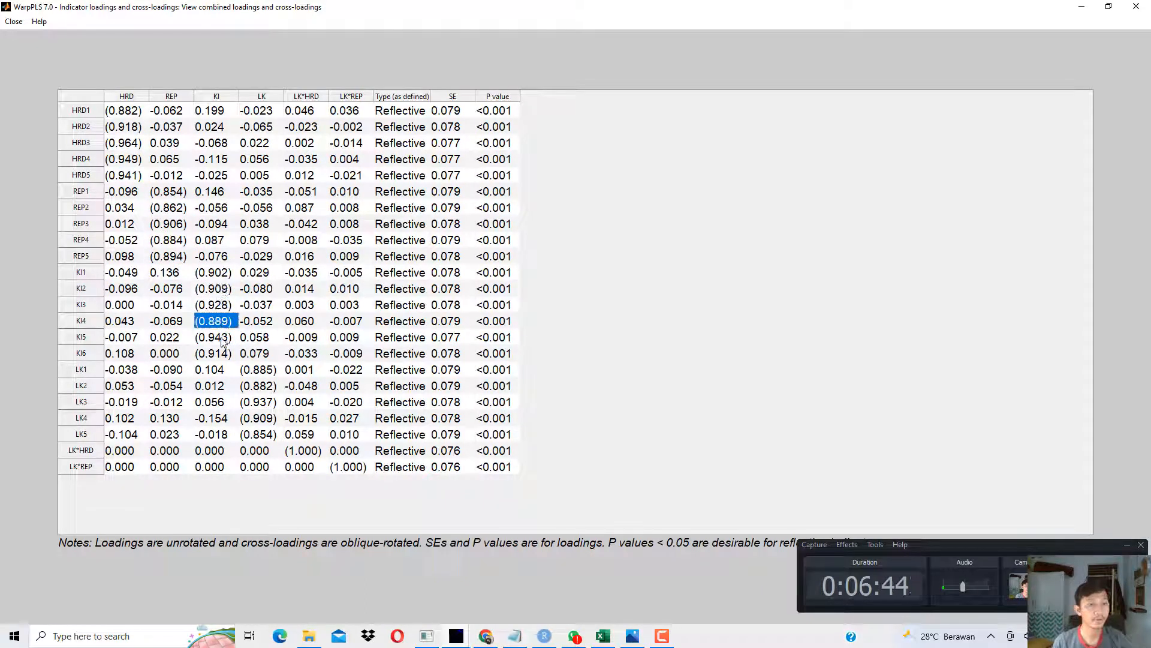
pyautogui.click(222, 339)
pyautogui.click(256, 370)
pyautogui.click(265, 418)
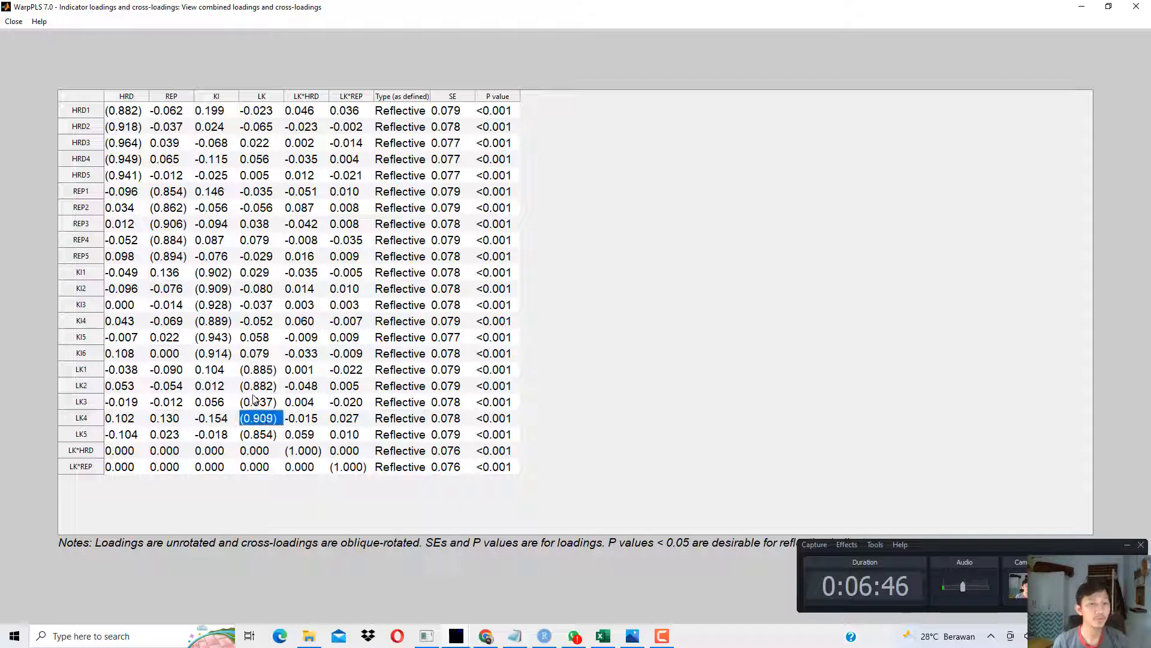
pyautogui.click(254, 388)
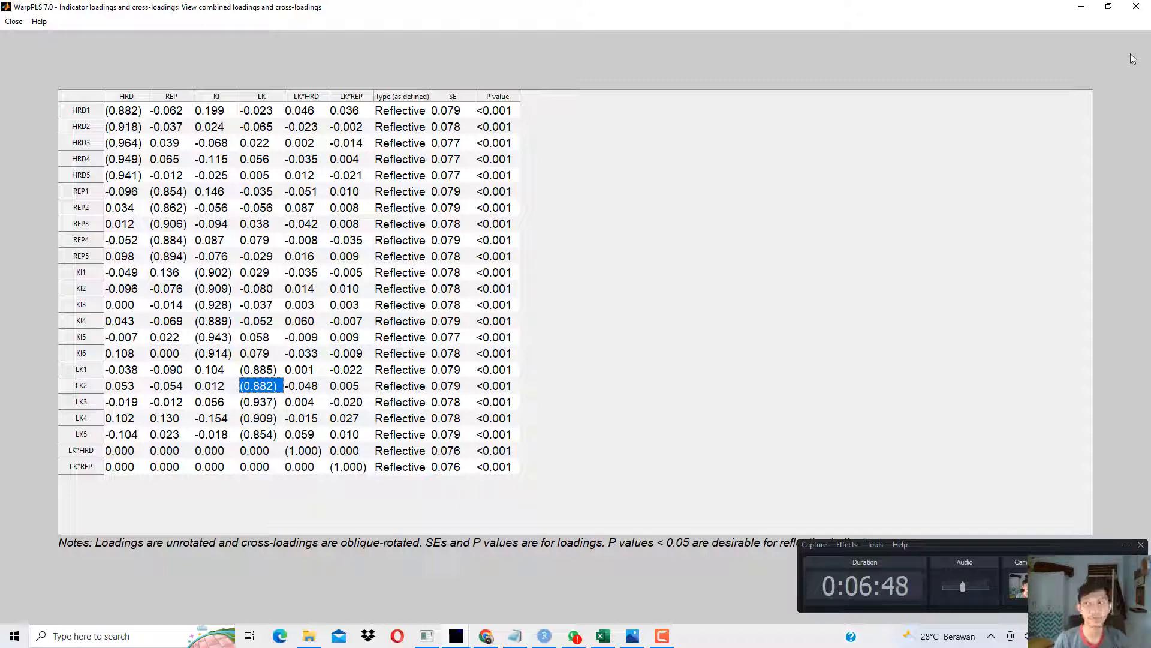
# Step: Close the loadings table and add "(OK AMAN)" to the loading validity line in the Notepad notes
pyautogui.click(1137, 7)
pyautogui.click(515, 636)
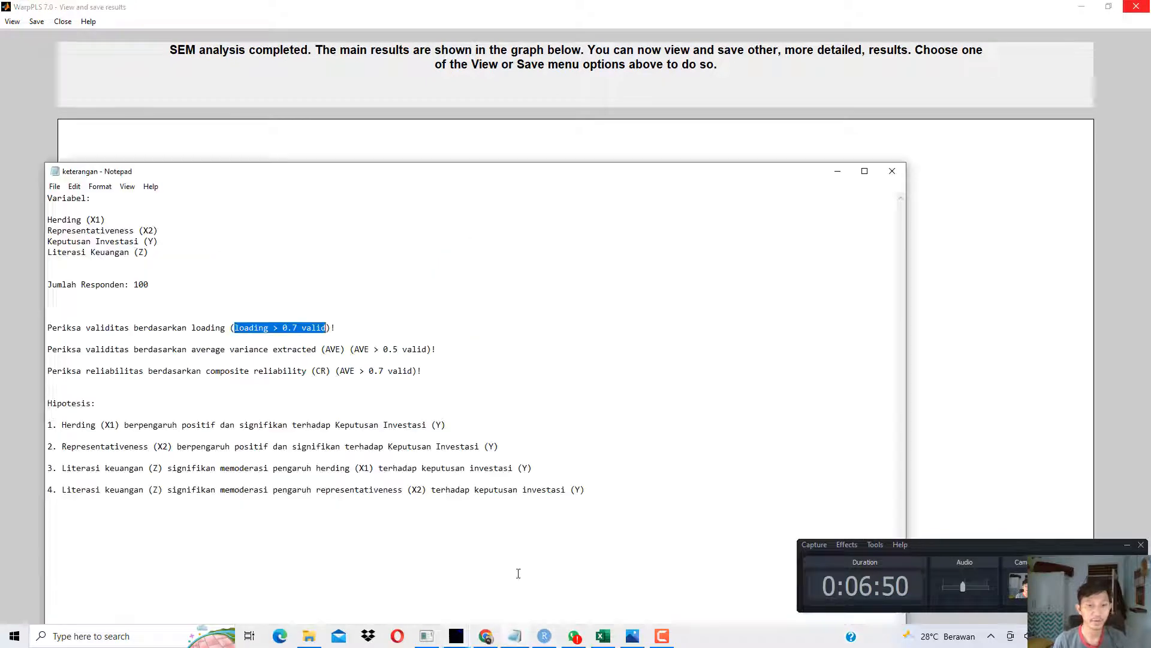
pyautogui.click(374, 329)
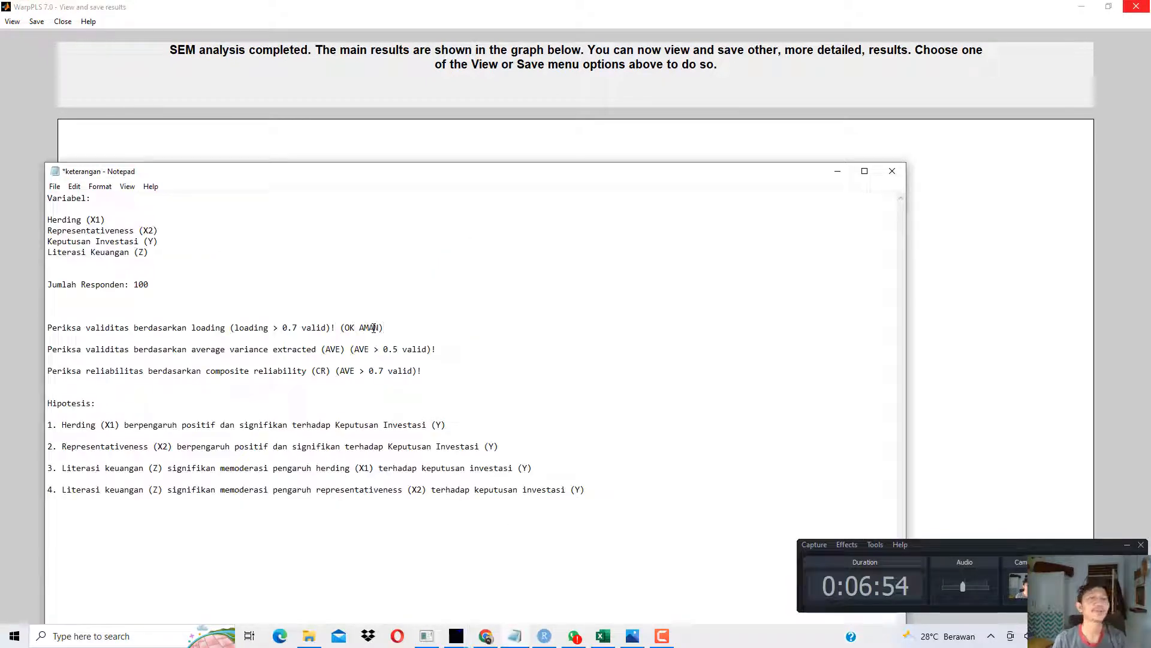
# Step: Review the average variance extracted (AVE) validity criterion in the notes
pyautogui.moveTo(47, 349); pyautogui.dragTo(401, 349)
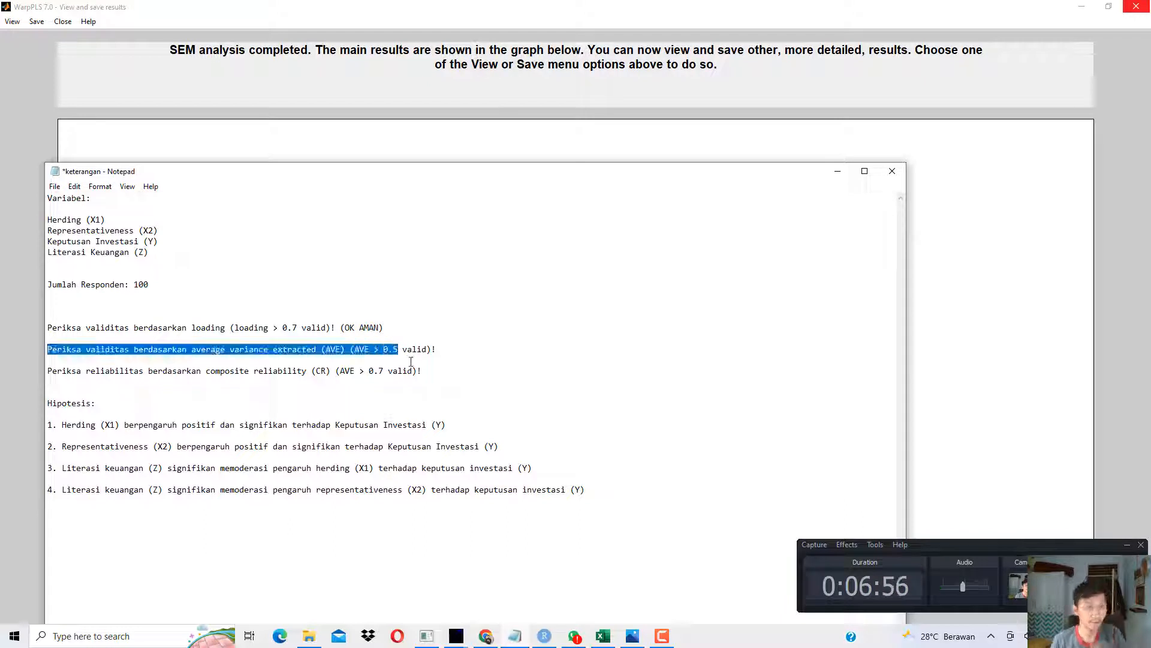
pyautogui.click(390, 360)
pyautogui.moveTo(321, 349); pyautogui.dragTo(404, 355)
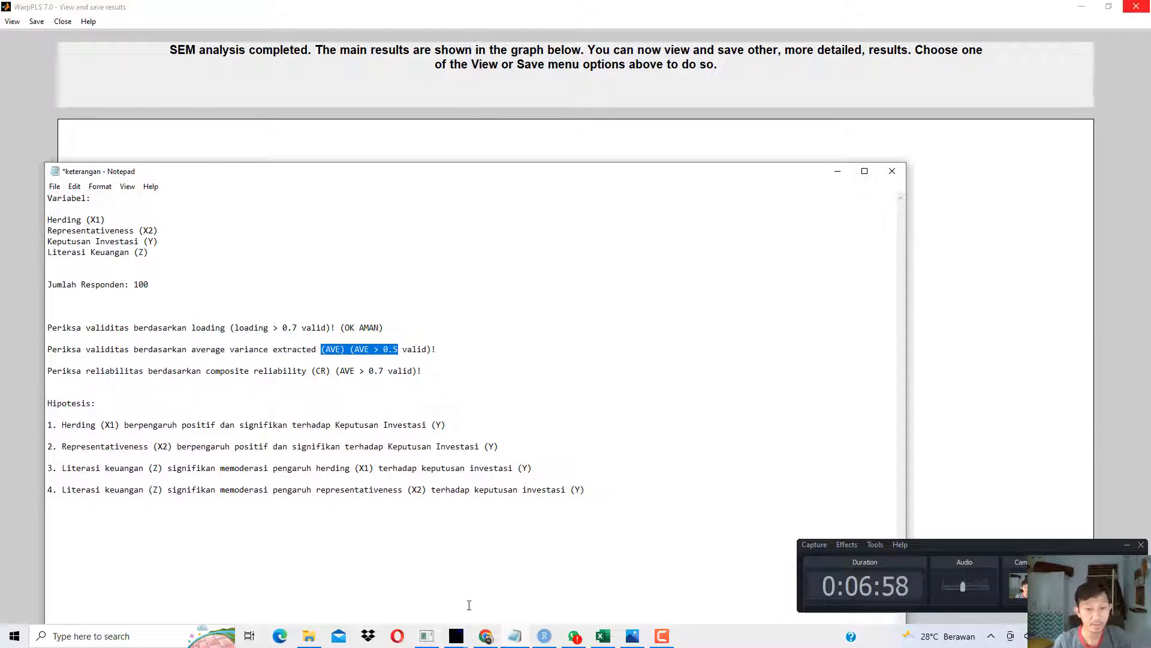
# Step: Return to the WarpPLS results and open the latent variable coefficients
pyautogui.click(462, 638)
pyautogui.click(520, 583)
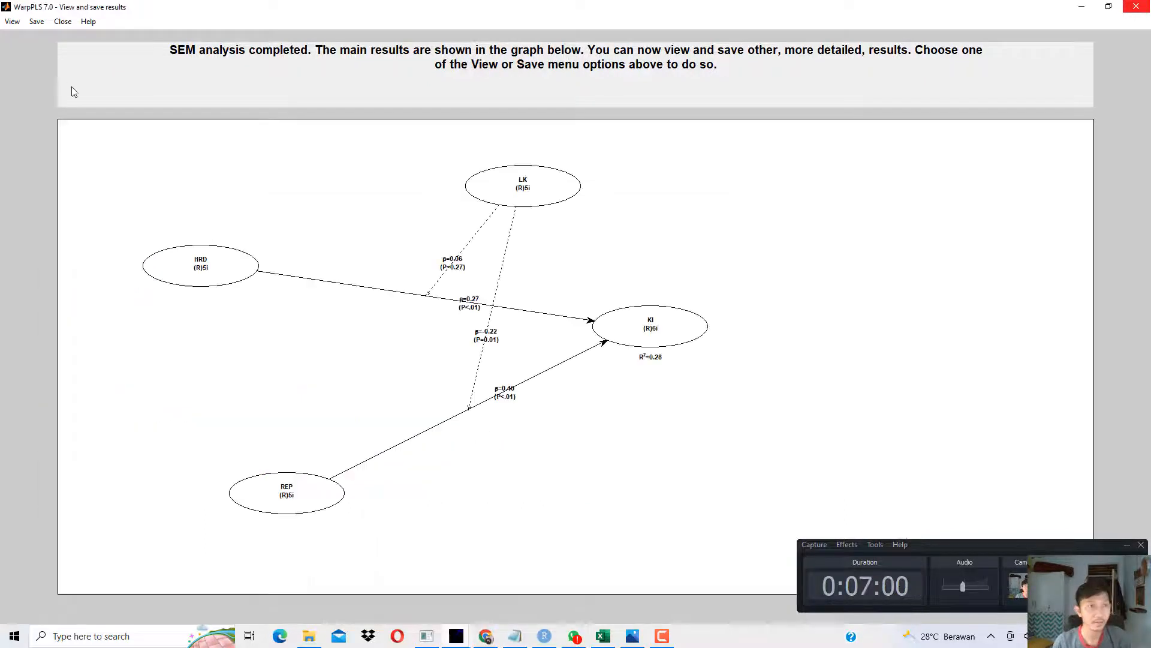
pyautogui.click(11, 23)
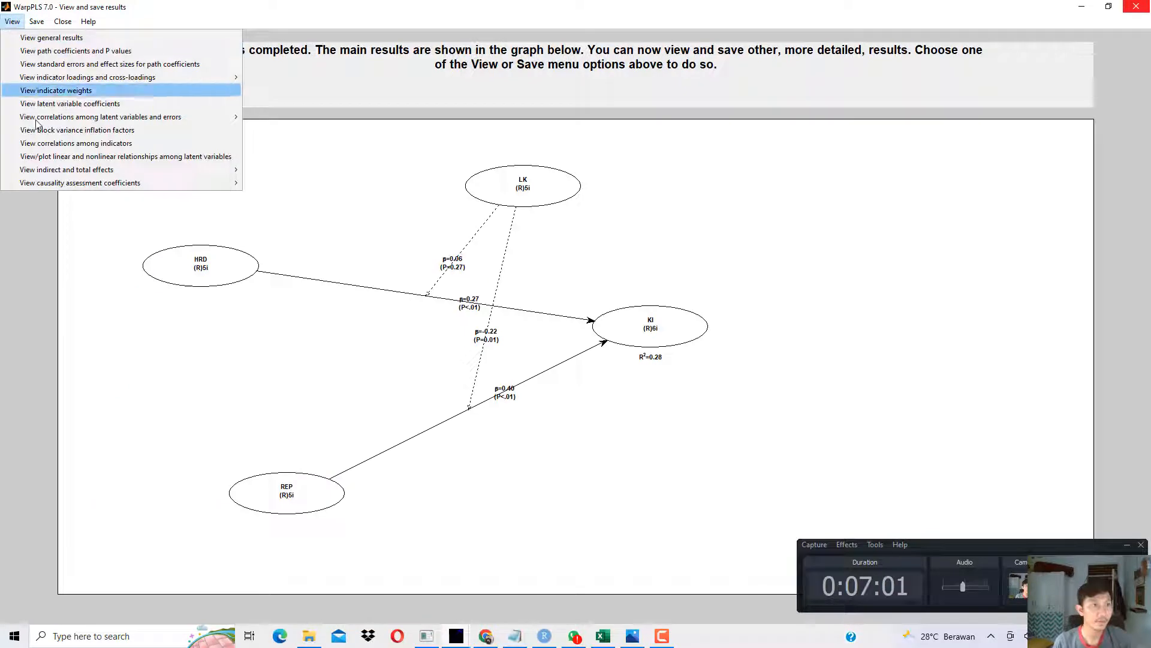
pyautogui.click(100, 105)
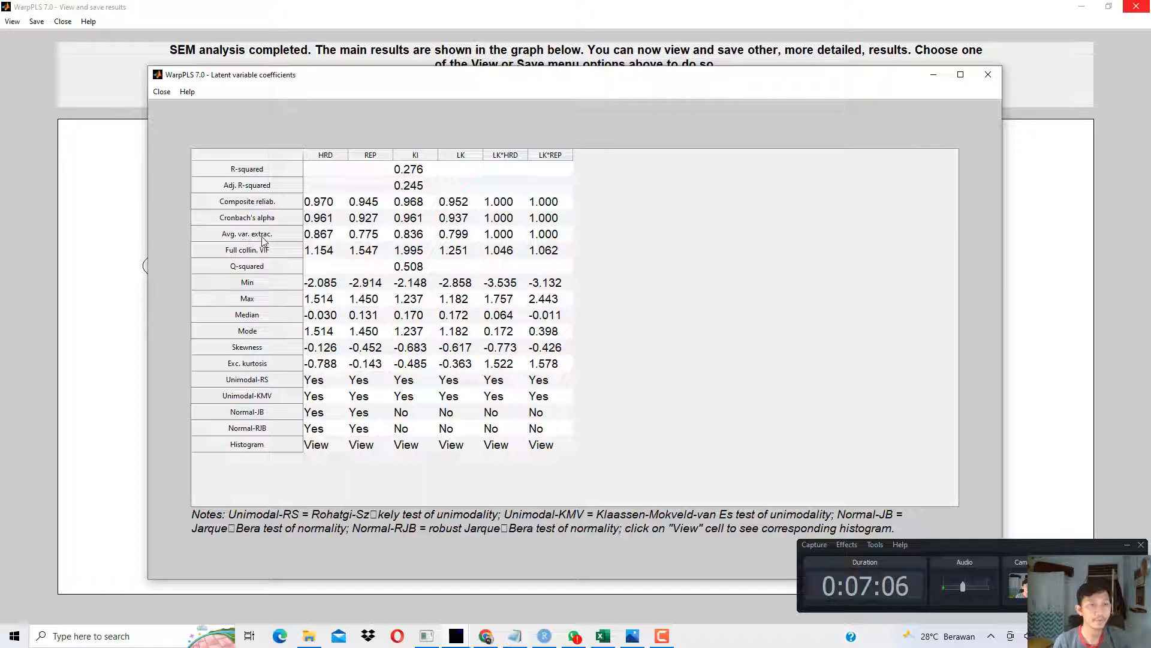
# Step: Check the average variance extracted of HRD, REP, KI, LK and both interaction terms against the 0.5 criterion
pyautogui.click(316, 239)
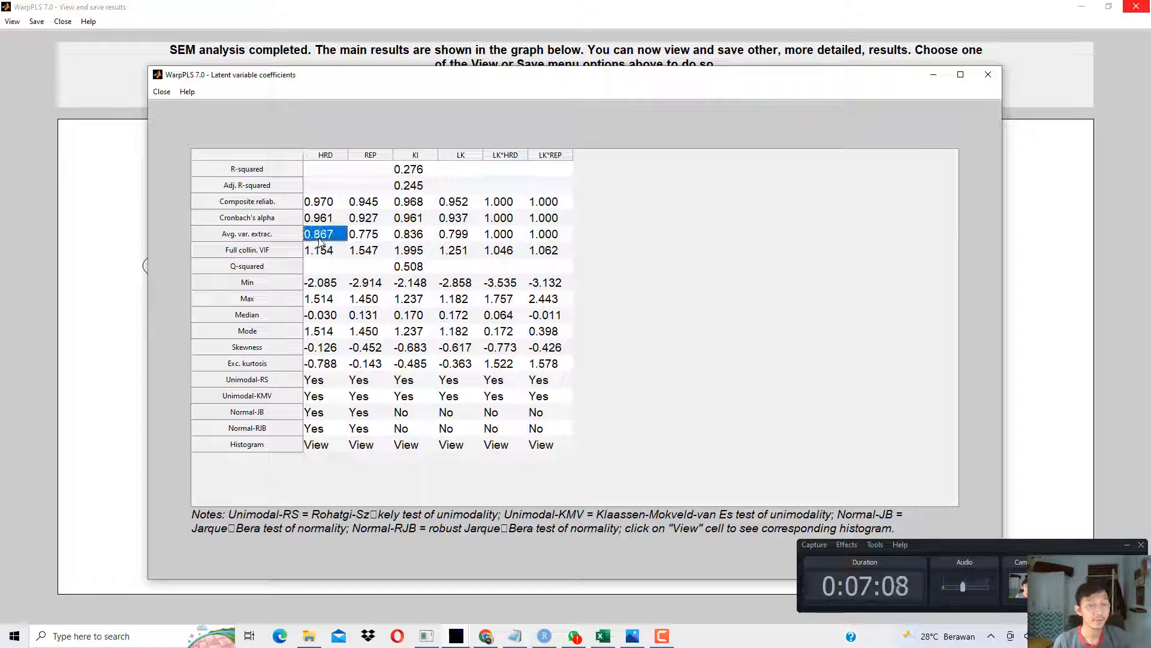
pyautogui.click(362, 239)
pyautogui.click(408, 238)
pyautogui.click(450, 239)
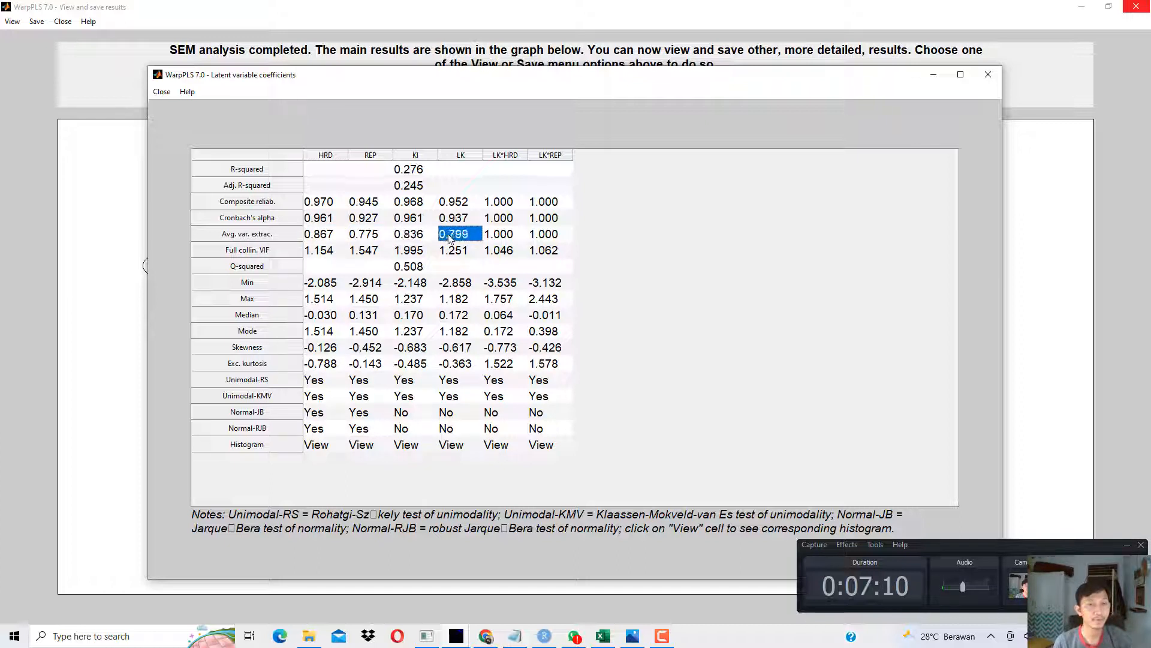
pyautogui.click(497, 237)
pyautogui.click(544, 238)
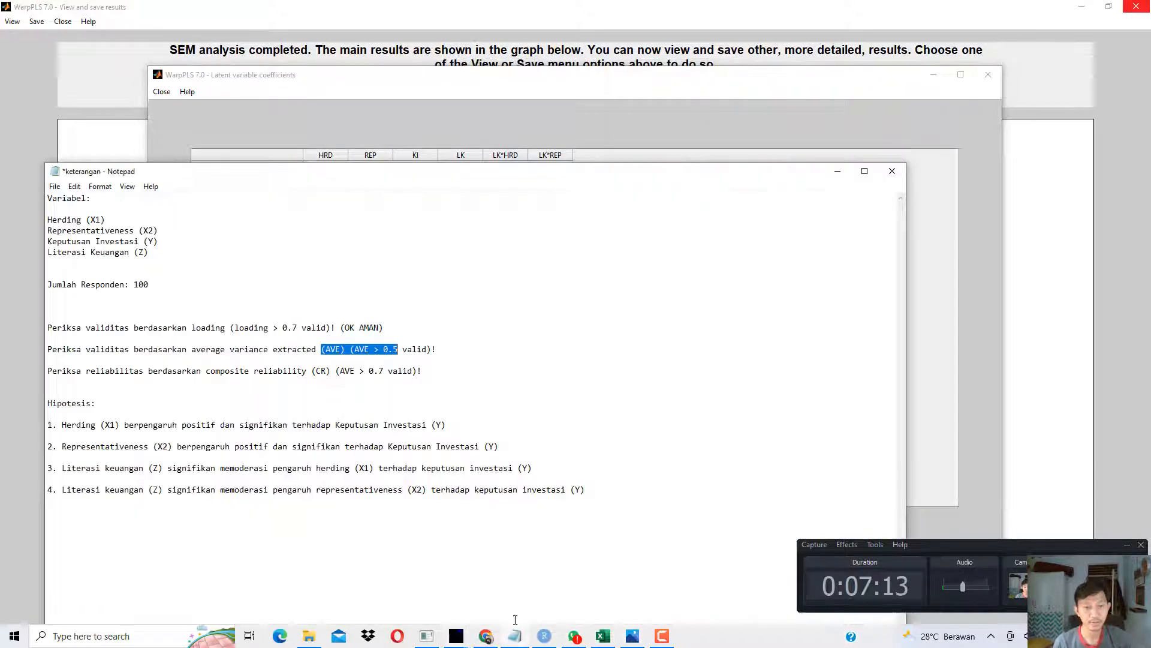
# Step: Switch to the Notepad notes and add "(OK AMAN)" to the AVE validity line
pyautogui.click(633, 637)
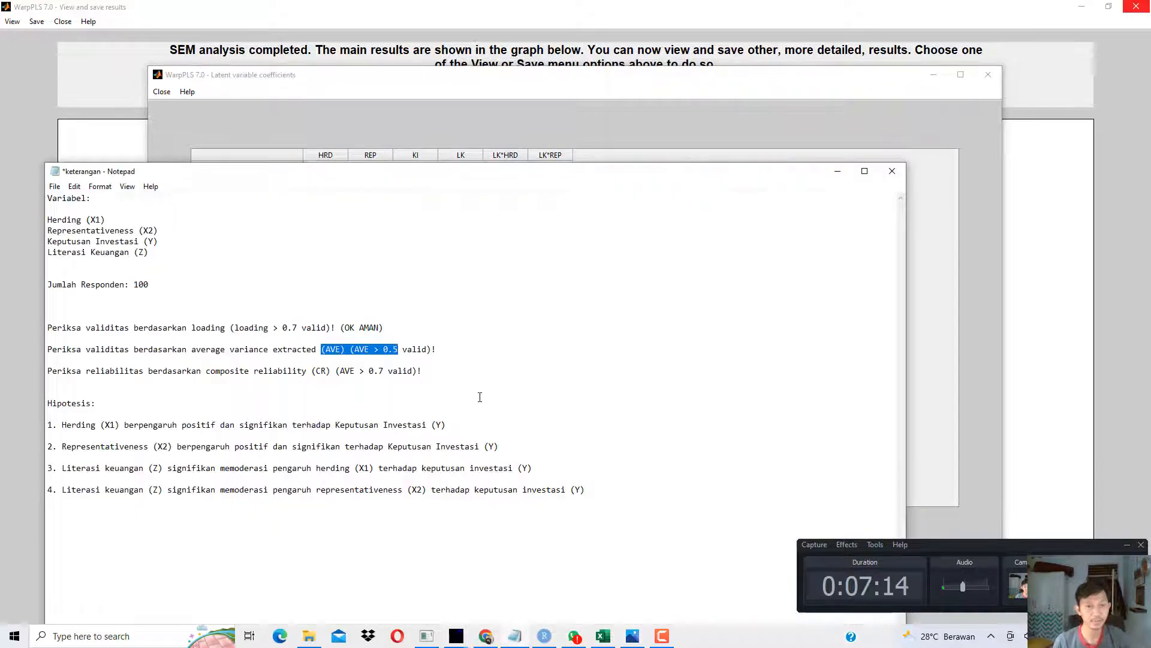
pyautogui.click(471, 355)
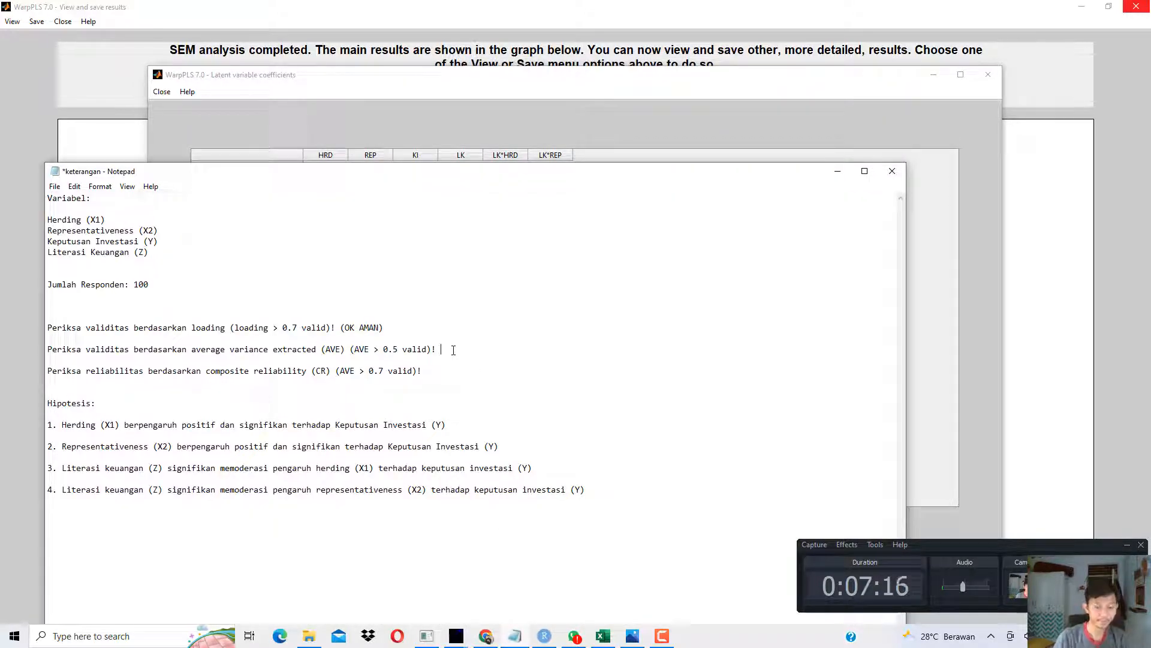
pyautogui.write('(OK AMAN')
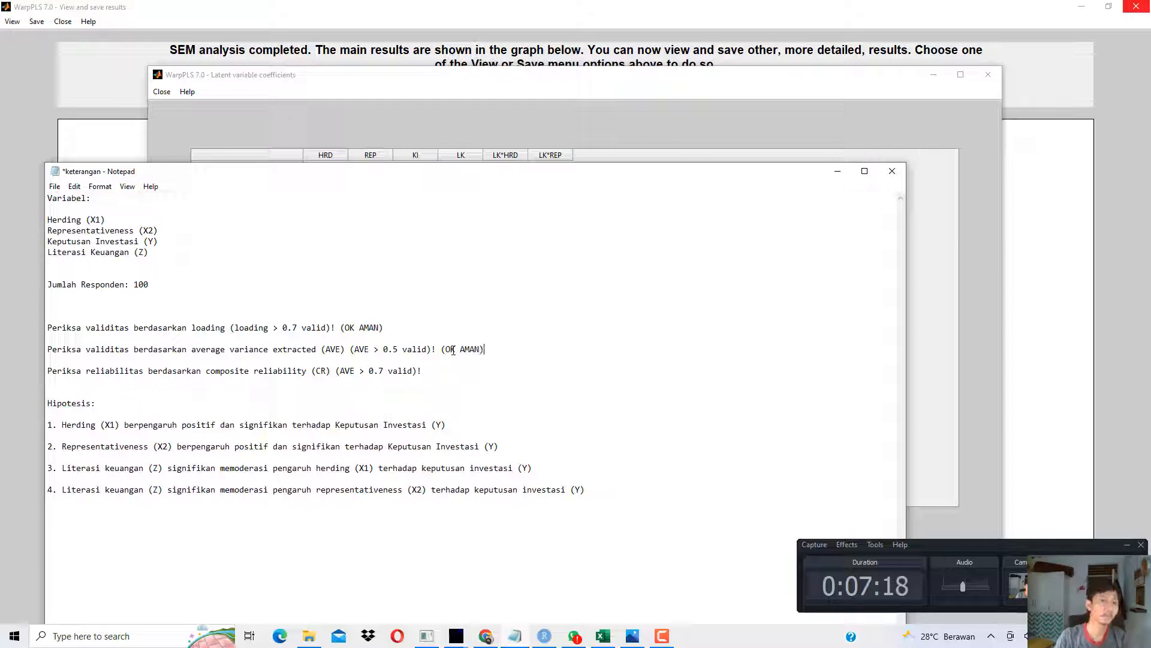
# Step: Review the composite reliability (CR) criterion in the notes
pyautogui.moveTo(422, 371); pyautogui.dragTo(303, 369)
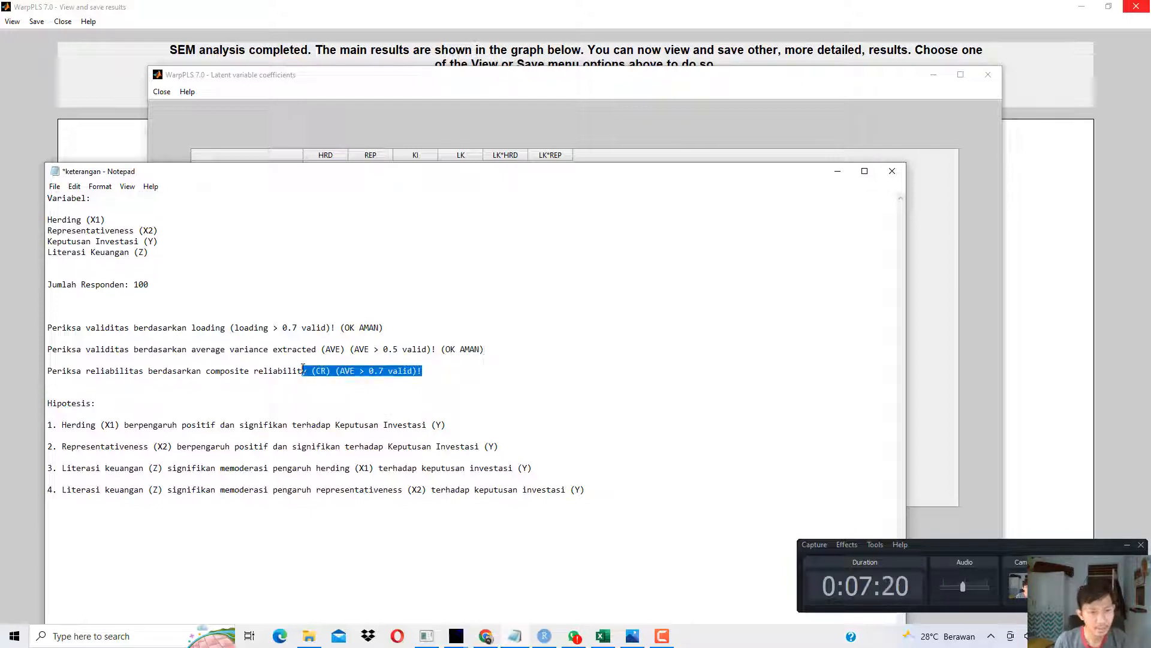
pyautogui.click(301, 370)
pyautogui.moveTo(220, 371); pyautogui.dragTo(384, 370)
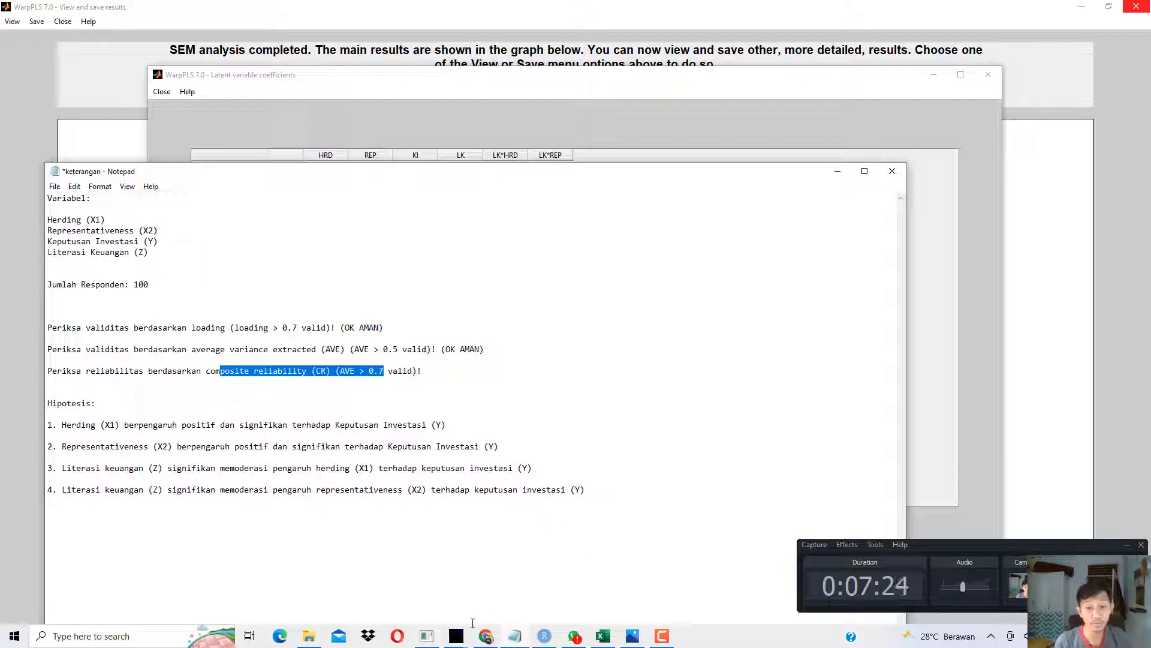
# Step: Return to the WarpPLS latent variable coefficients and check every variable's composite reliability against the 0.7 criterion
pyautogui.moveTo(457, 634)
pyautogui.click(573, 578)
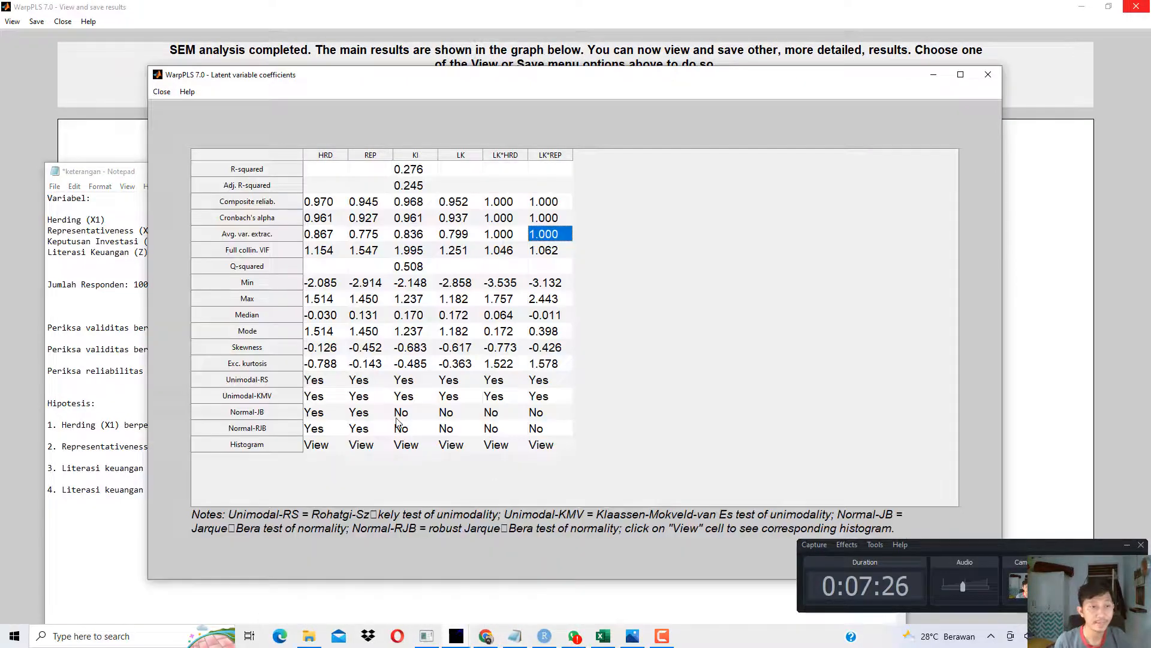
pyautogui.click(318, 204)
pyautogui.click(356, 206)
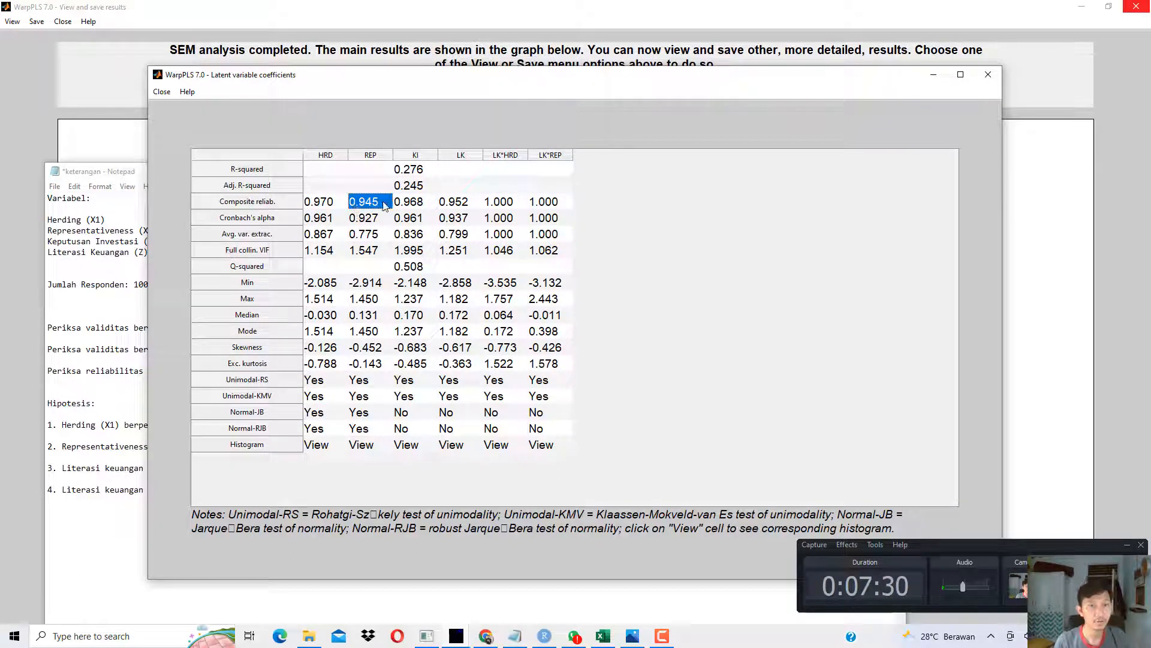
pyautogui.click(412, 205)
pyautogui.click(460, 205)
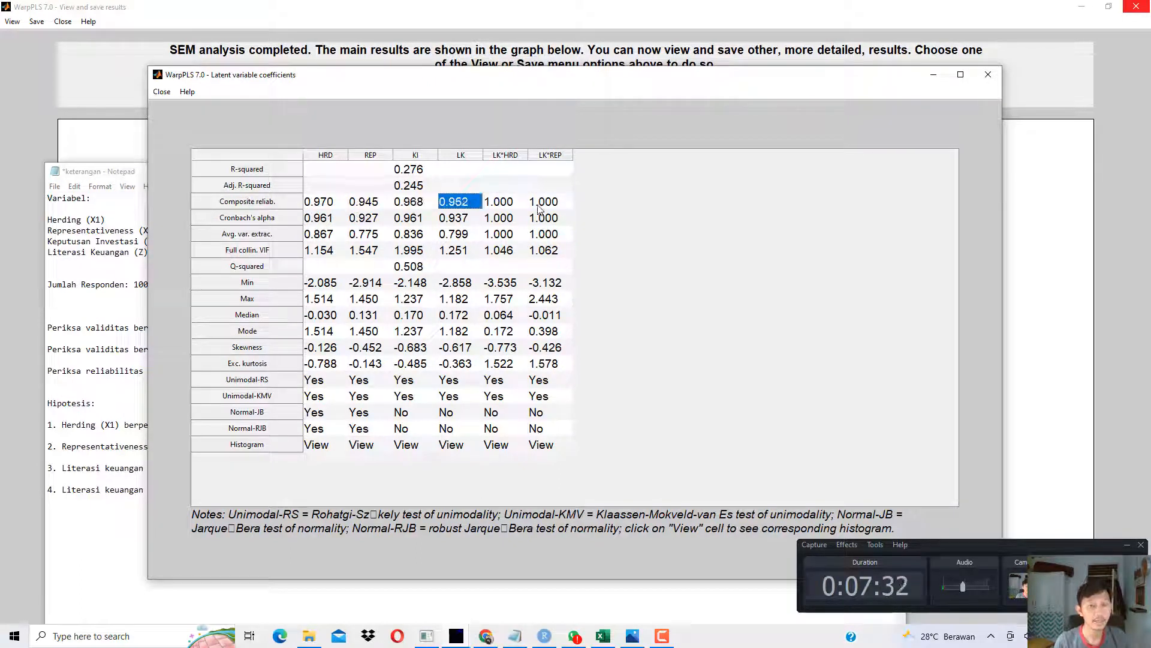
pyautogui.click(505, 205)
pyautogui.click(542, 207)
# Step: Switch to the Notepad notes and add "(OK AMAN)" to the composite reliability line
pyautogui.click(515, 637)
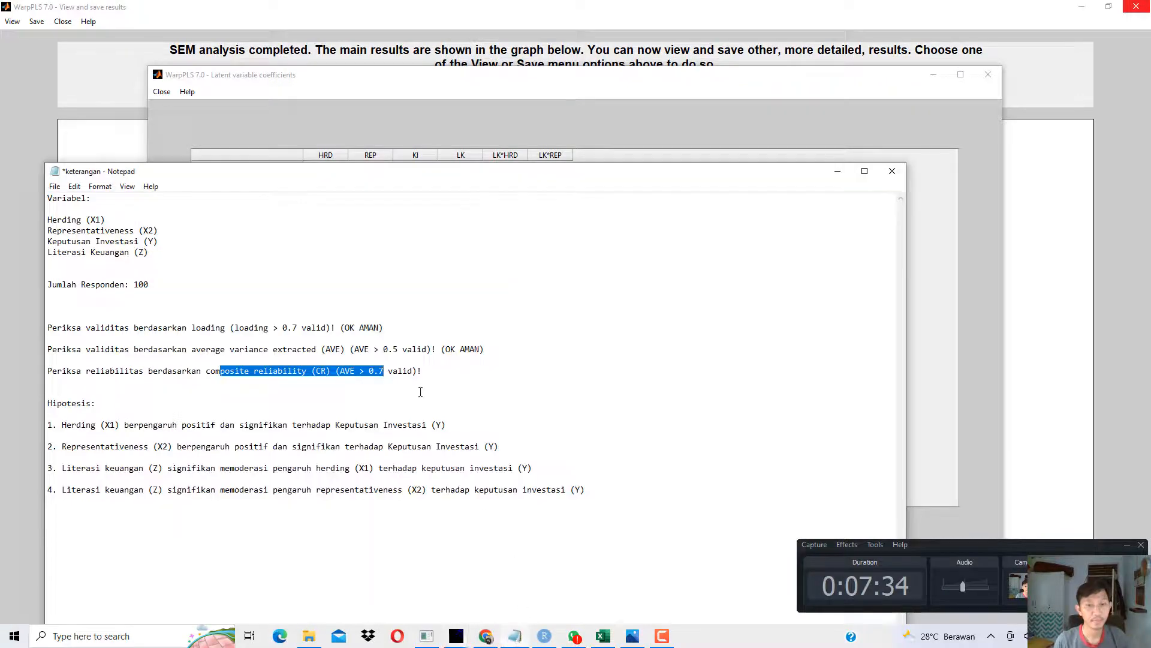
pyautogui.click(424, 372)
pyautogui.write('(')
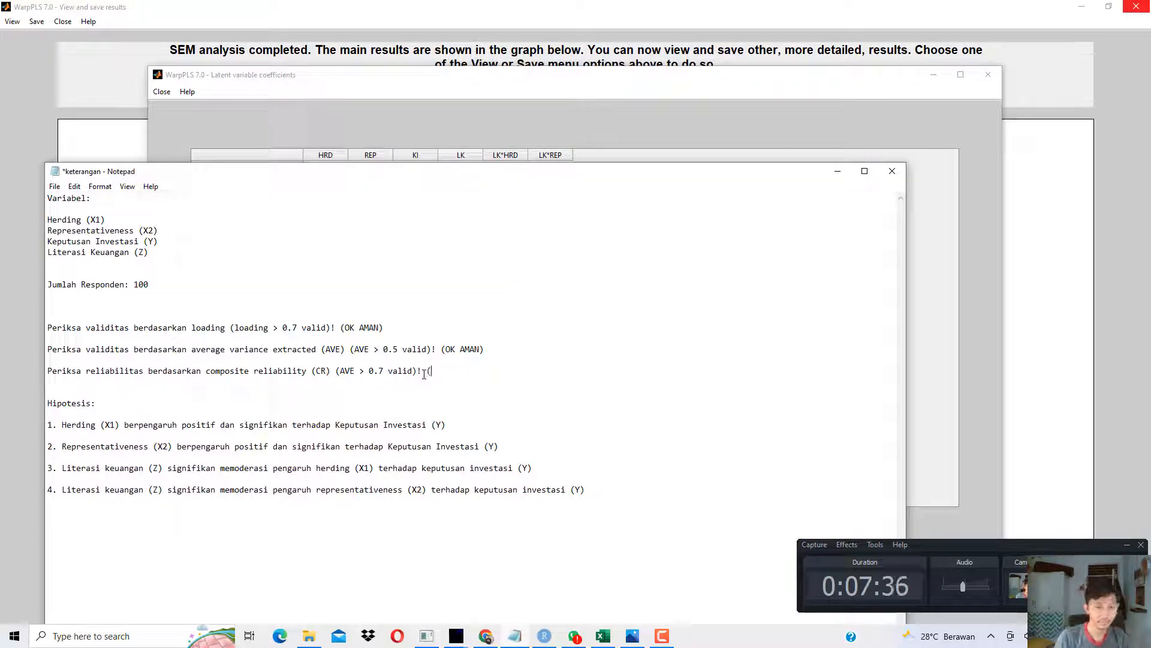
pyautogui.write('OK AMAN)')
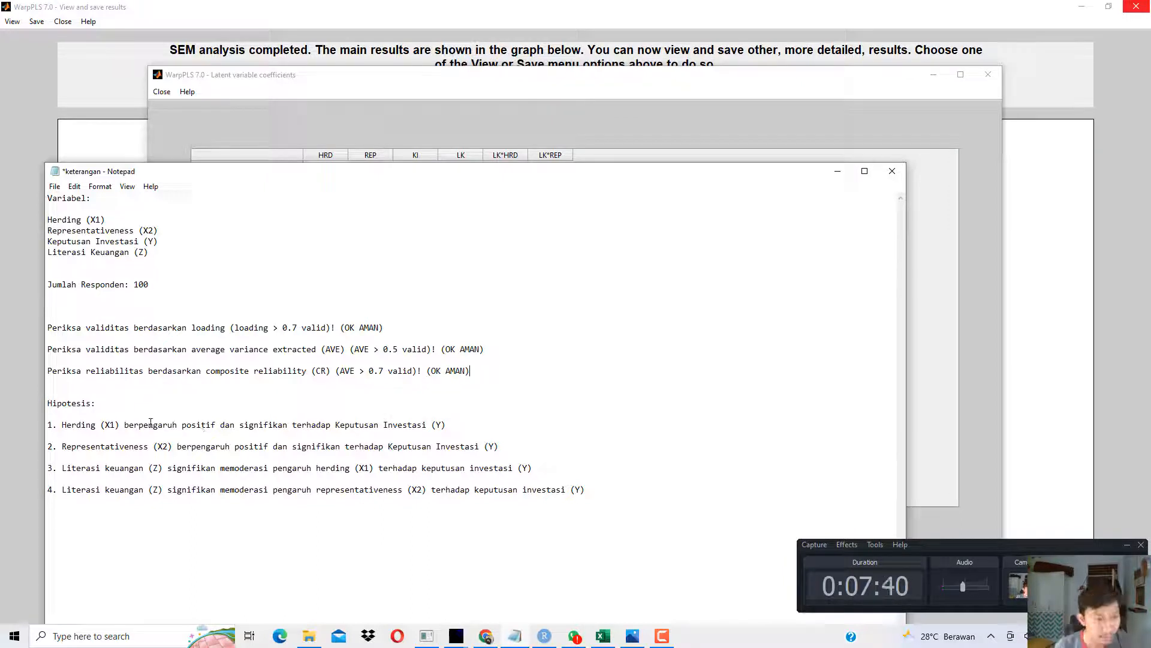
# Step: Review the list of four hypotheses in the notes
pyautogui.moveTo(67, 404); pyautogui.dragTo(186, 498)
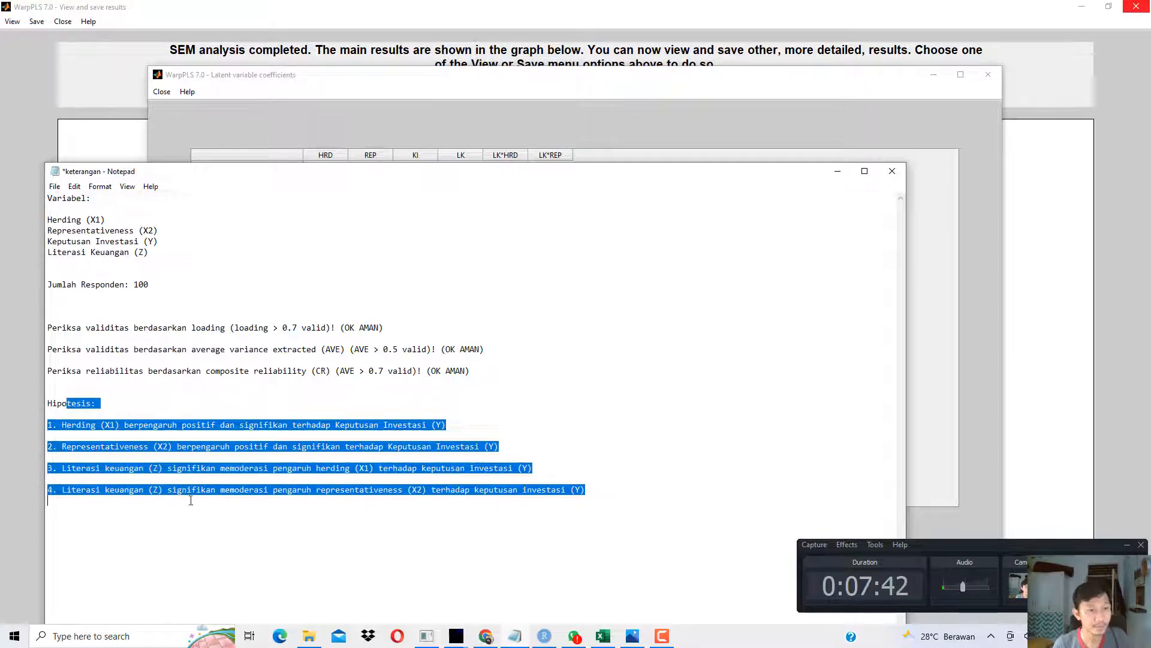
pyautogui.click(180, 450)
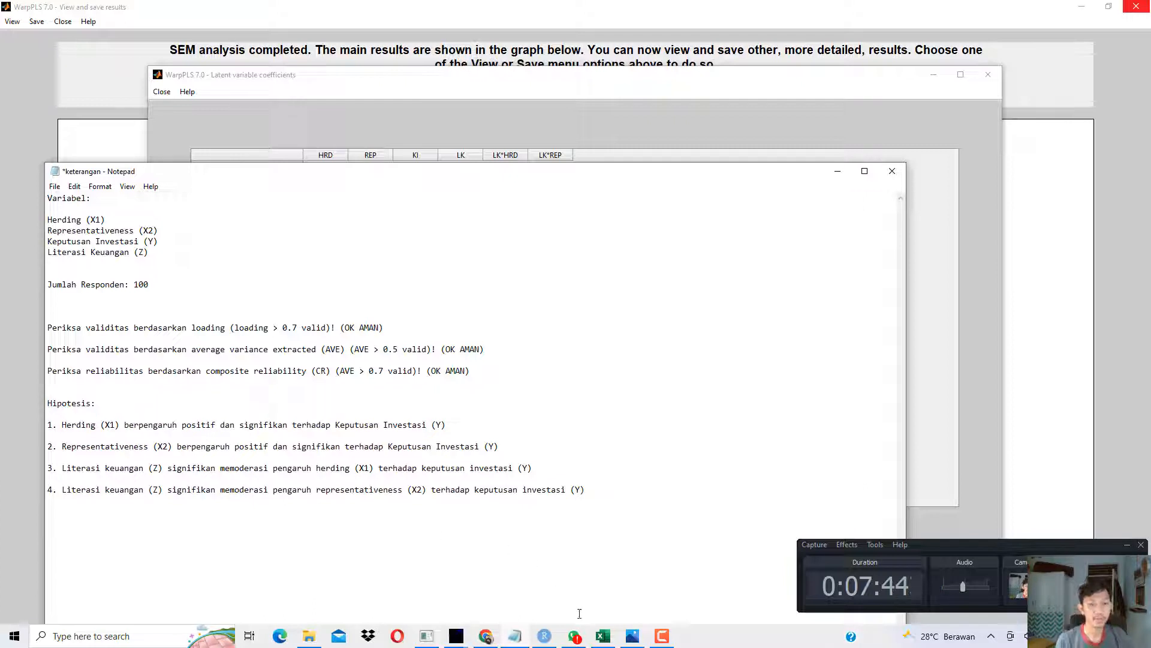
# Step: Switch to the WarpPLS results, view the path coefficients and P values, and move that table window higher on the screen
pyautogui.click(456, 636)
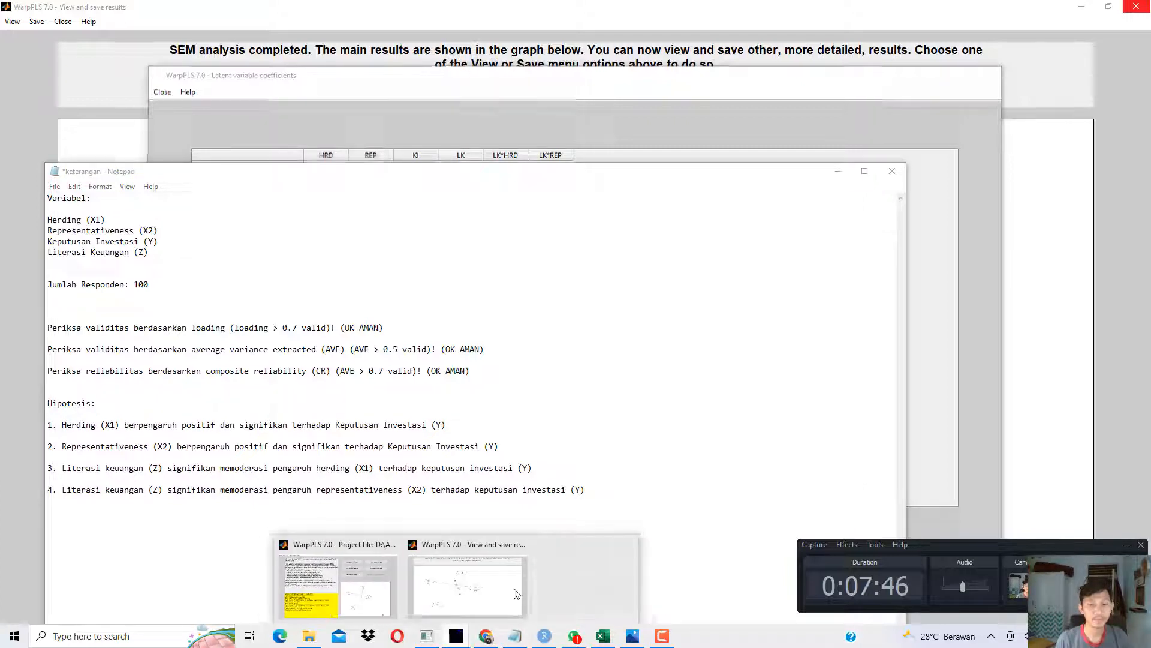
pyautogui.click(515, 594)
pyautogui.click(12, 21)
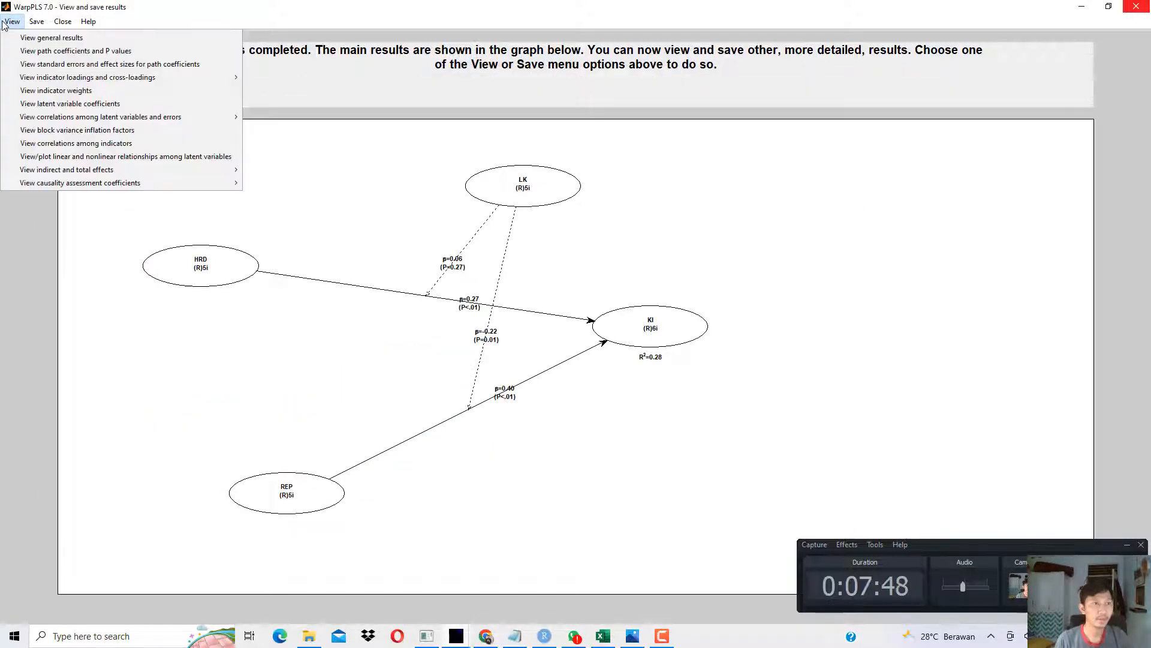
pyautogui.click(45, 53)
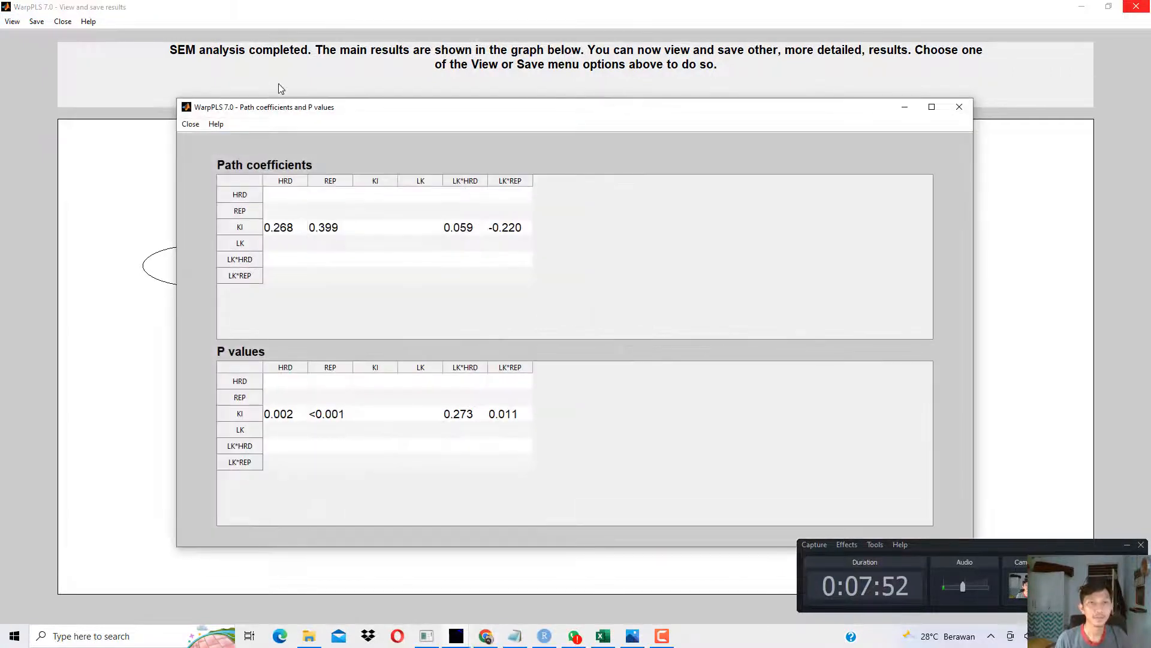
pyautogui.moveTo(322, 111); pyautogui.dragTo(308, 59)
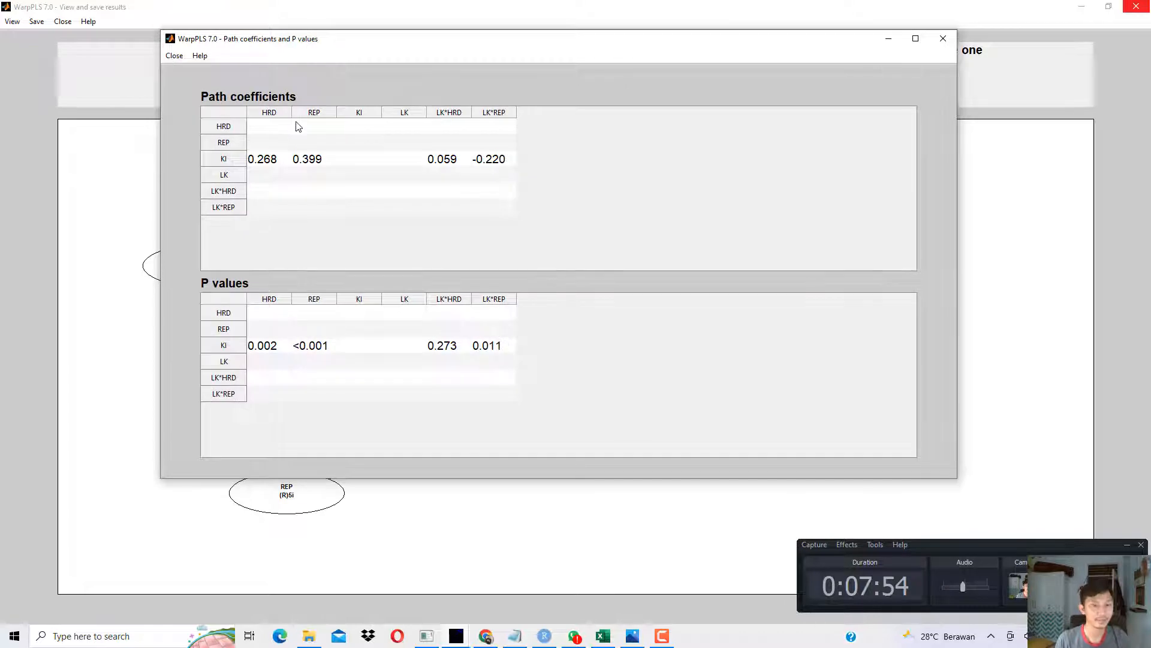
# Step: Switch to the Notepad notes, place the window below the P values row, and start item "1." on blank lines above "Variabel:"
pyautogui.click(517, 637)
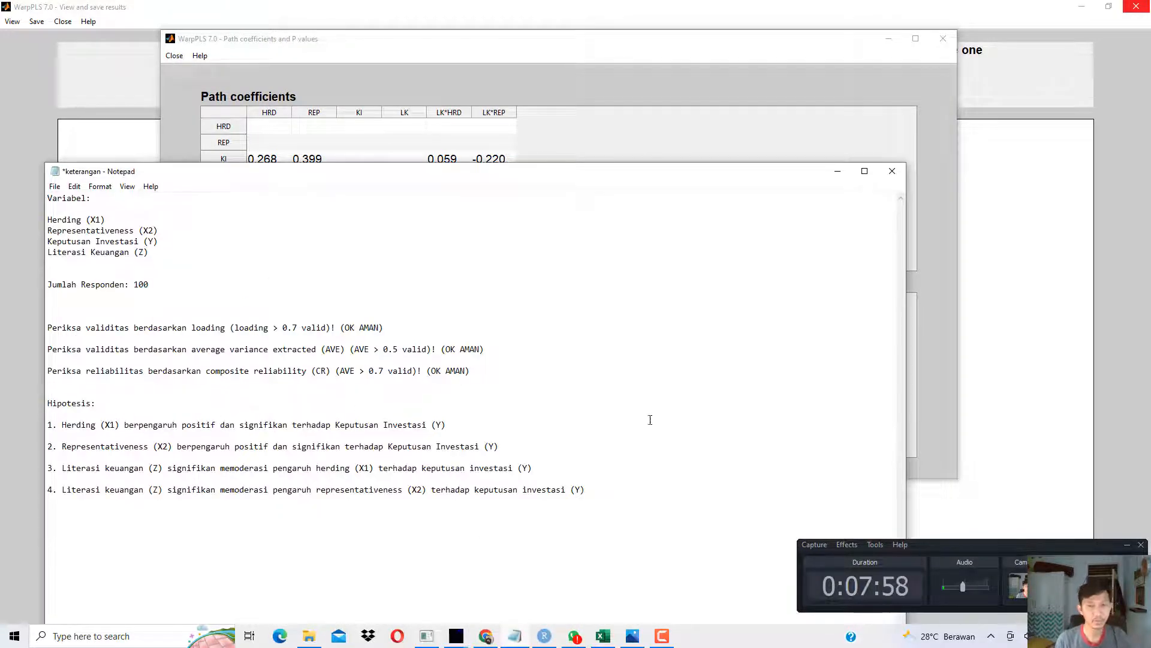
pyautogui.moveTo(609, 172); pyautogui.dragTo(676, 309)
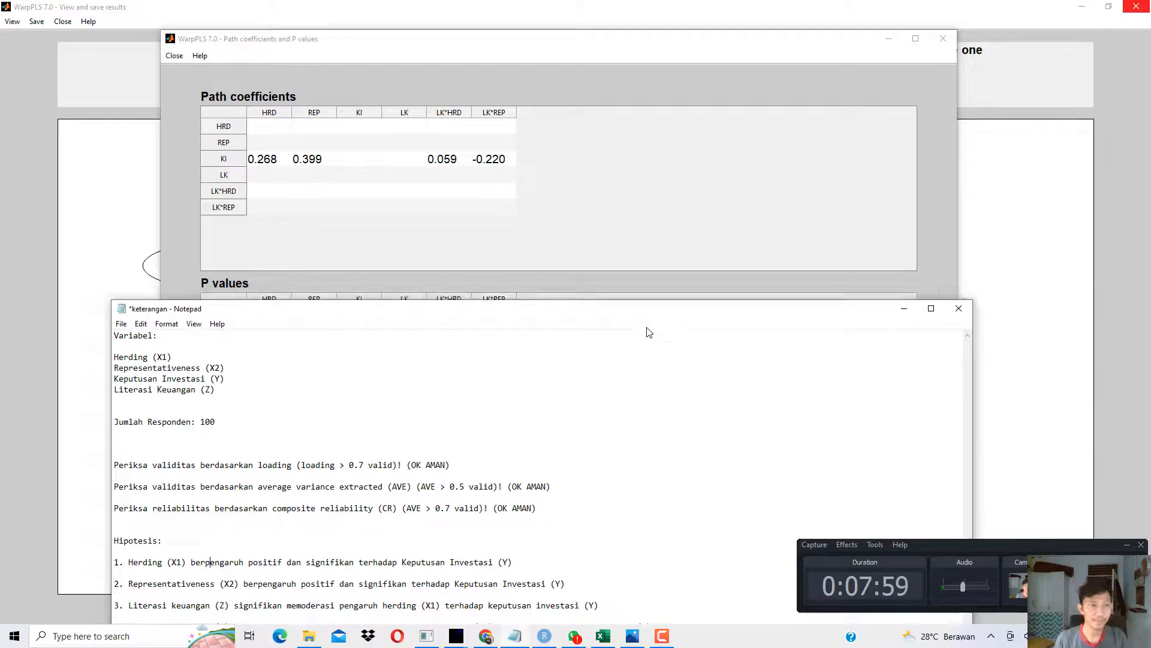
pyautogui.click(114, 336)
pyautogui.press('Return')
pyautogui.press('Return')
pyautogui.moveTo(305, 314); pyautogui.dragTo(343, 372)
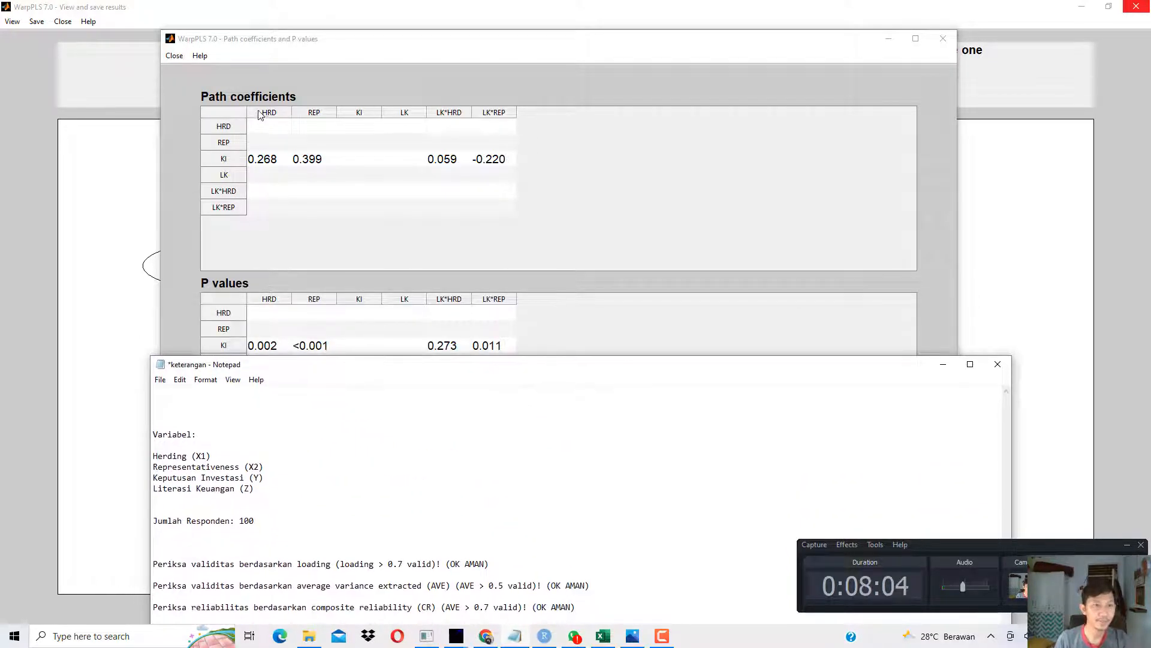
pyautogui.click(141, 412)
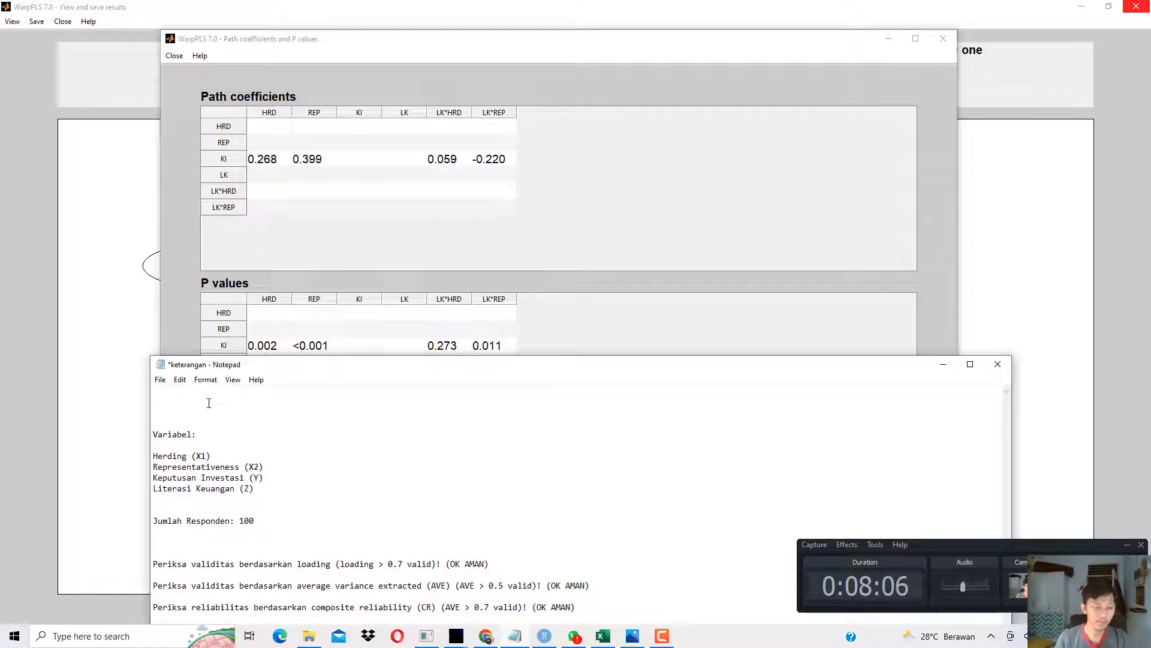
pyautogui.write('1. ')
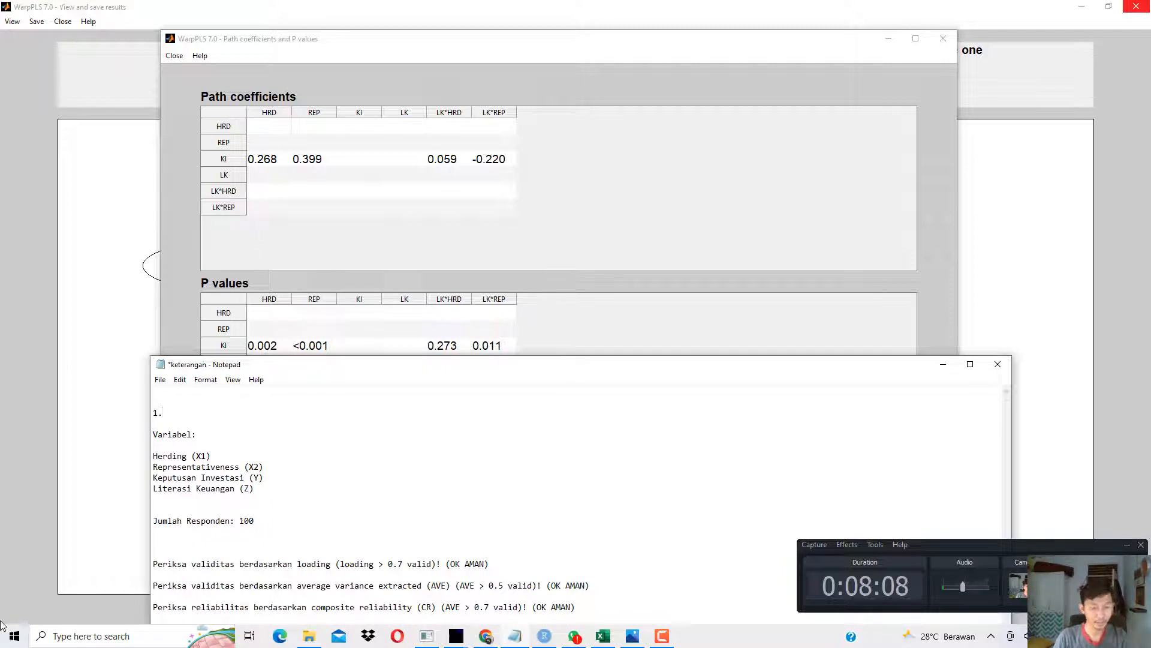
pyautogui.write('Diketahui')
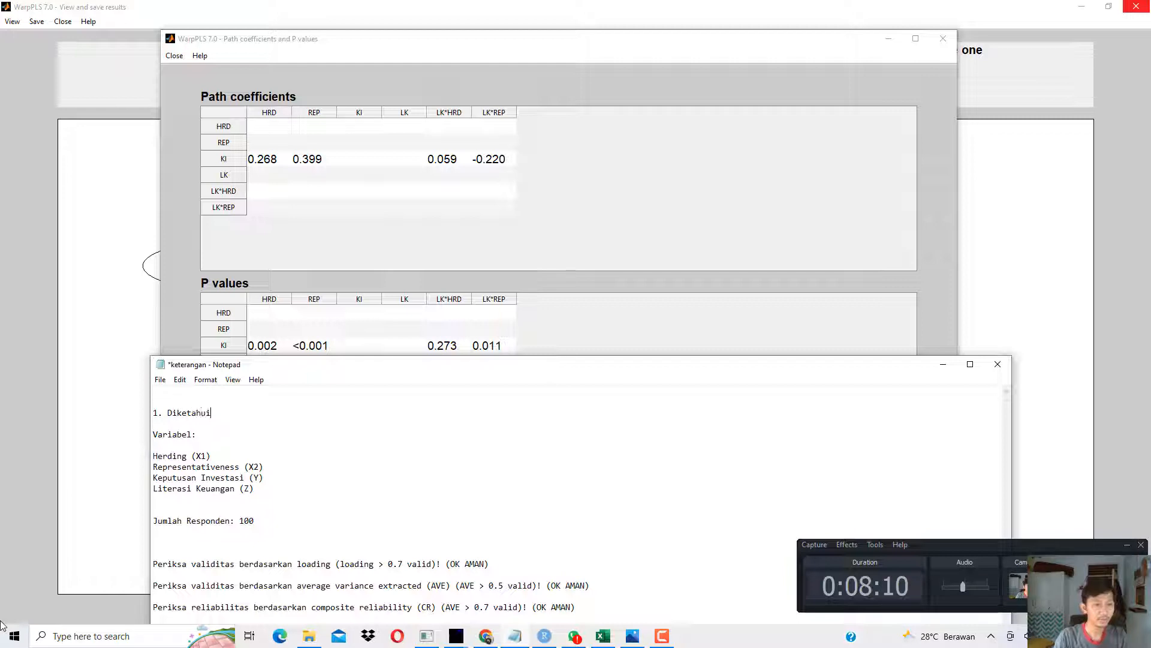
pyautogui.press('BackSpace')
pyautogui.press('BackSpace')
pyautogui.press('BackSpace')
pyautogui.press('BackSpace')
pyautogui.press('BackSpace')
pyautogui.press('BackSpace')
pyautogui.press('BackSpace')
pyautogui.press('BackSpace')
pyautogui.press('BackSpace')
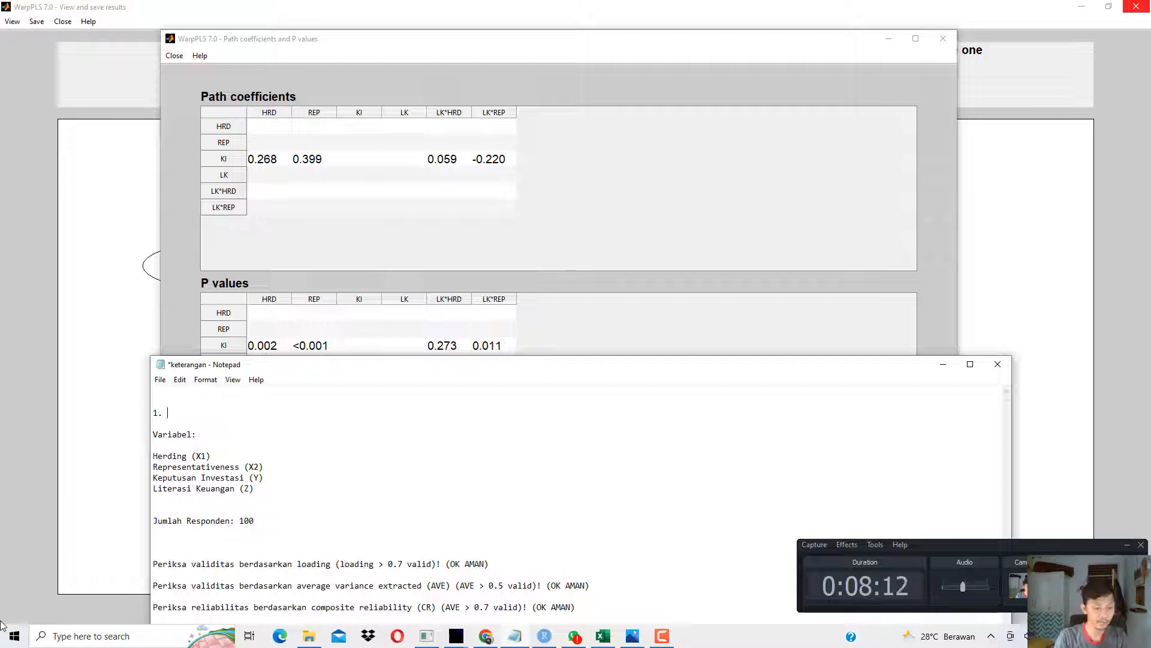
# Step: Write "Herding (X1) berpengaruh positif terhadap Keputusan Investasi (Y)," as the opening of item 1
pyautogui.write('Herding')
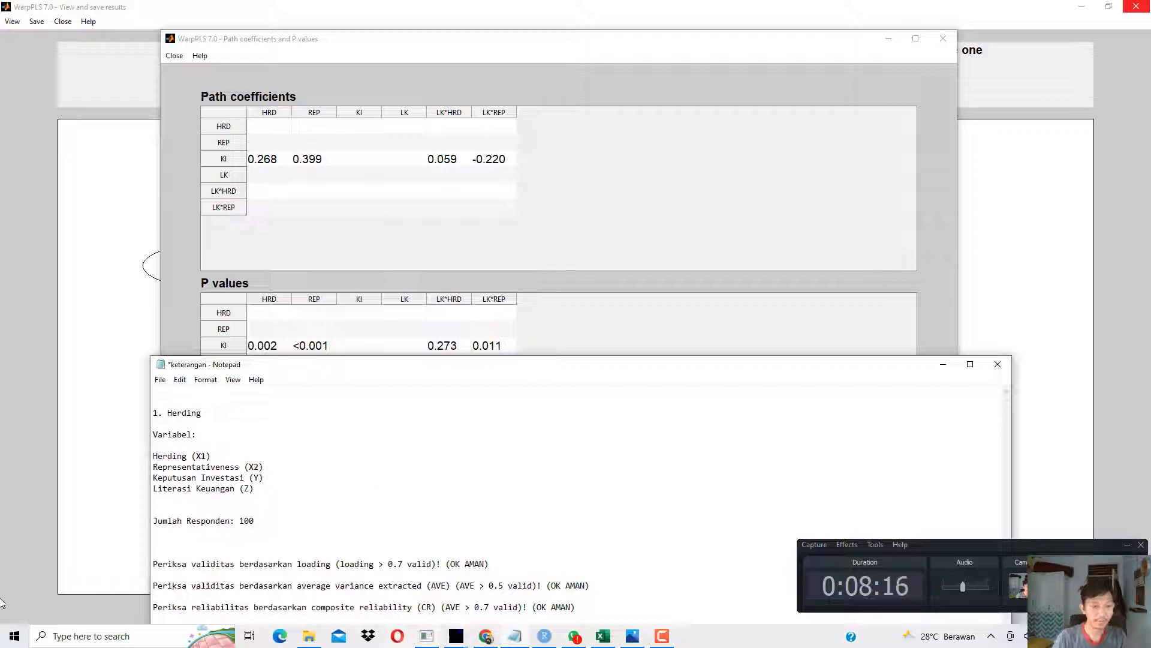
pyautogui.write(' (X1) b')
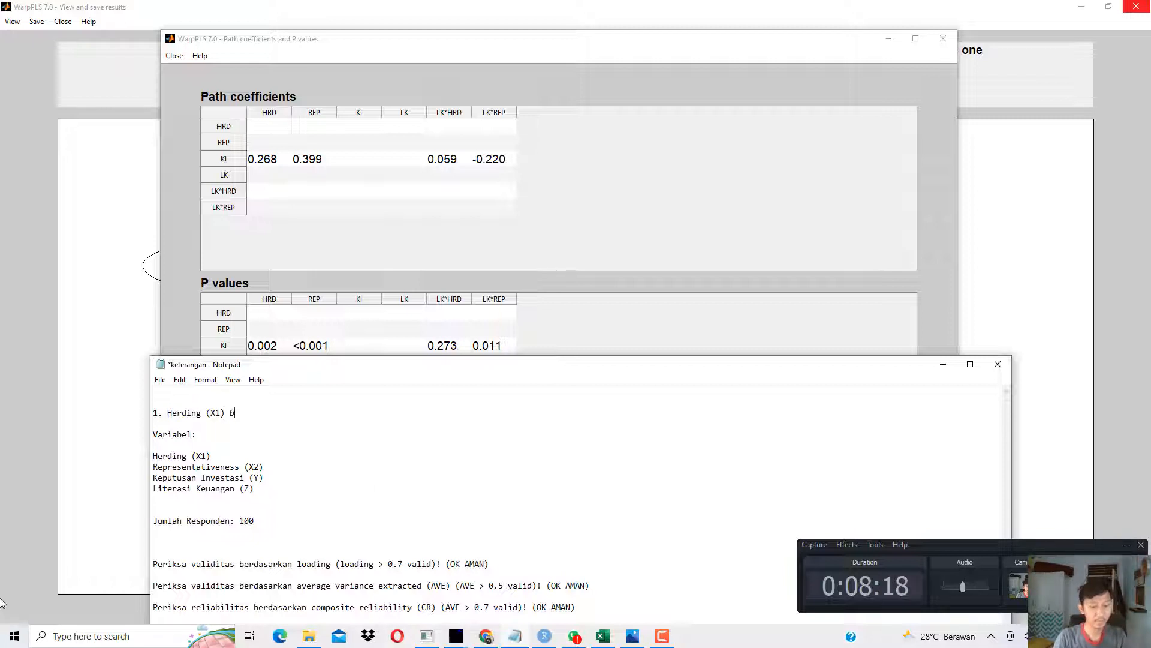
pyautogui.write('erpengaruh posit')
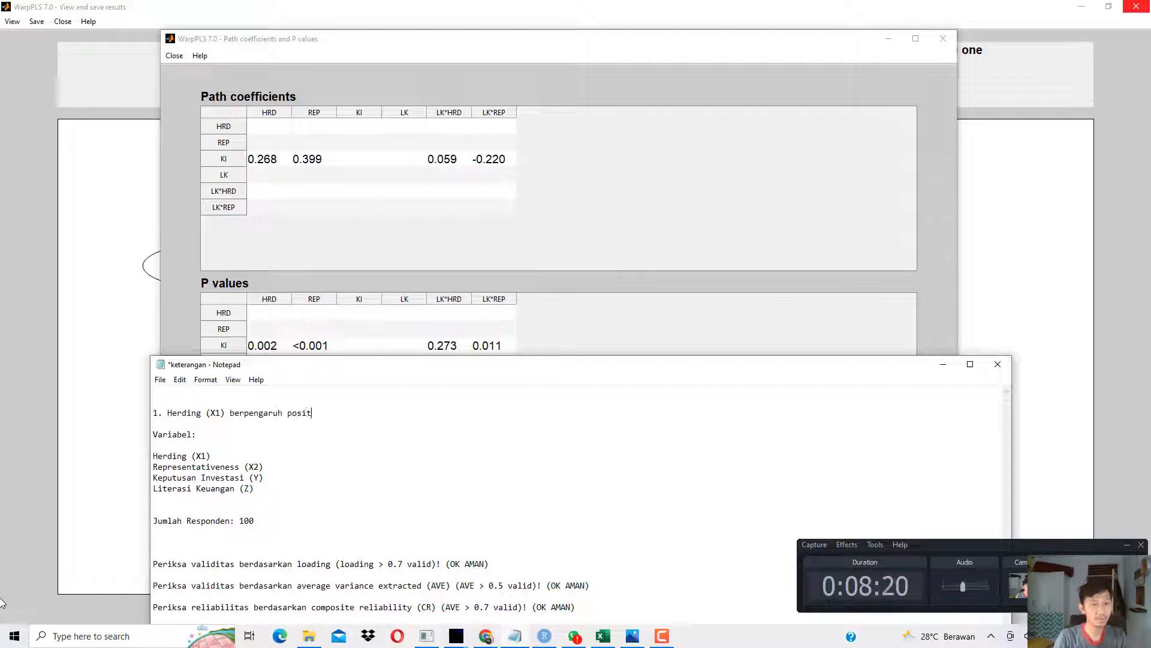
pyautogui.write('if terhadap Kep')
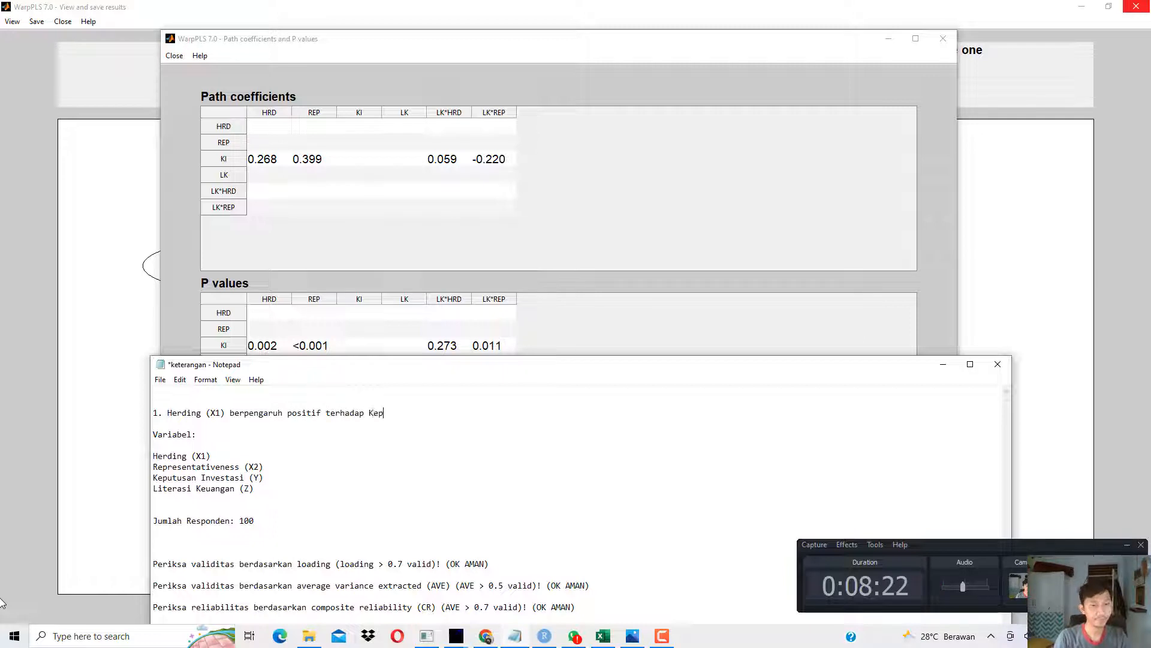
pyautogui.write('utusan Inv')
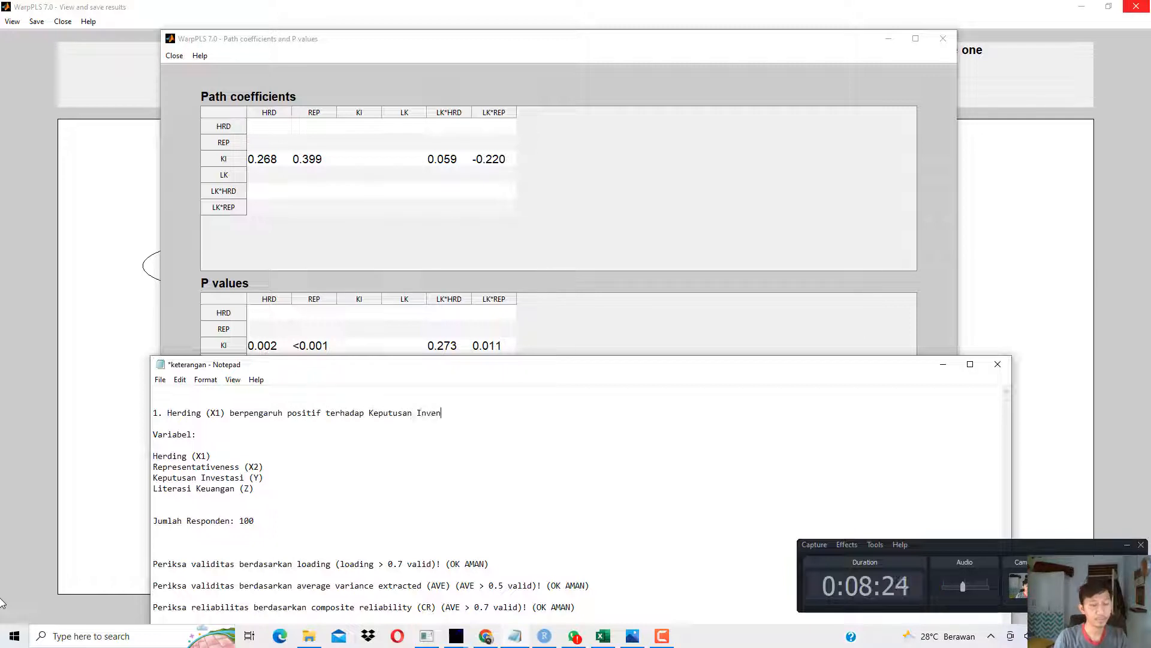
pyautogui.write('estasi ')
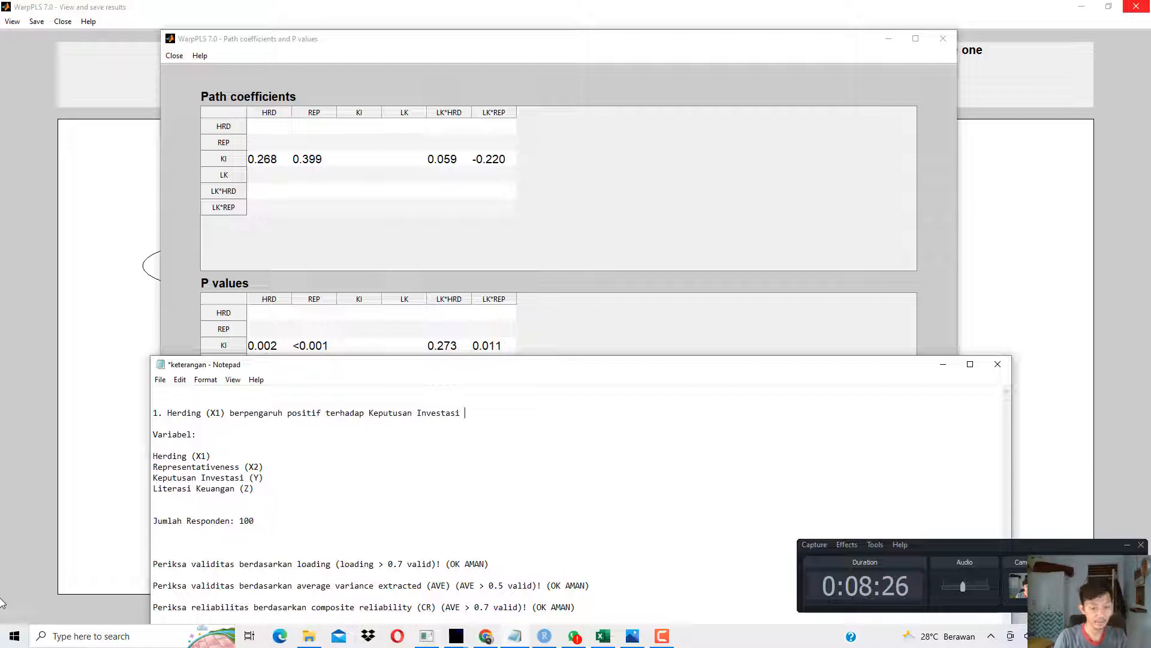
pyautogui.write('(Y), dena')
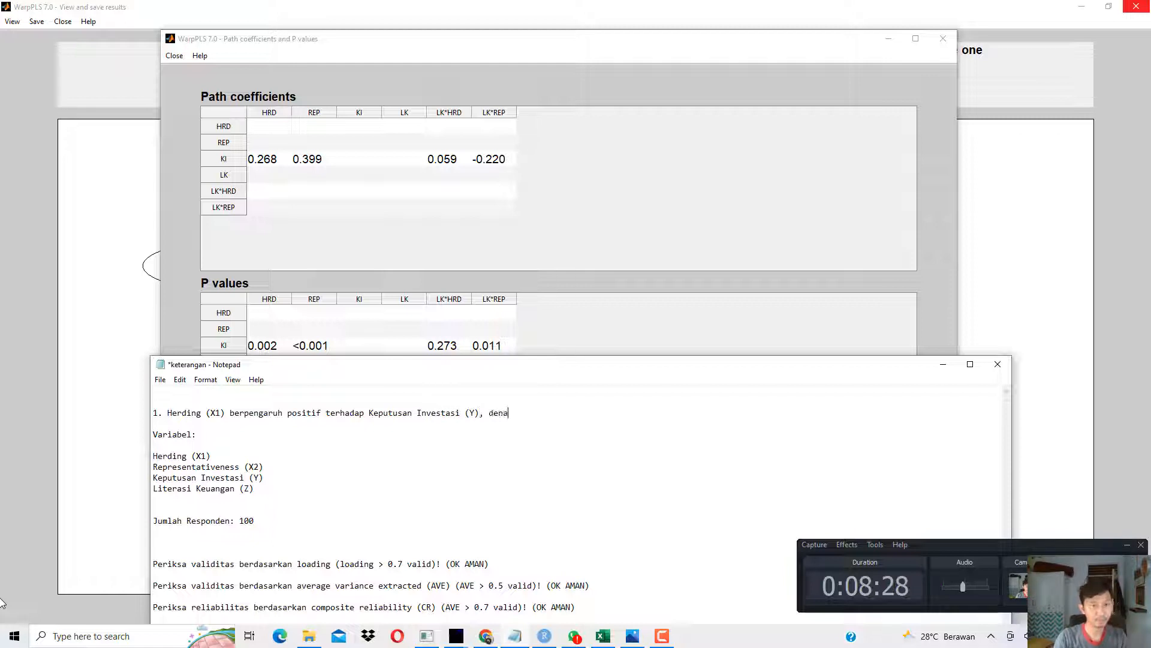
# Step: Continue item 1 with the herding path coefficient: "dengan nilai koefisien jalur (path coefficient) = 0,268"
pyautogui.press('BackSpace')
pyautogui.write('gan nilai k')
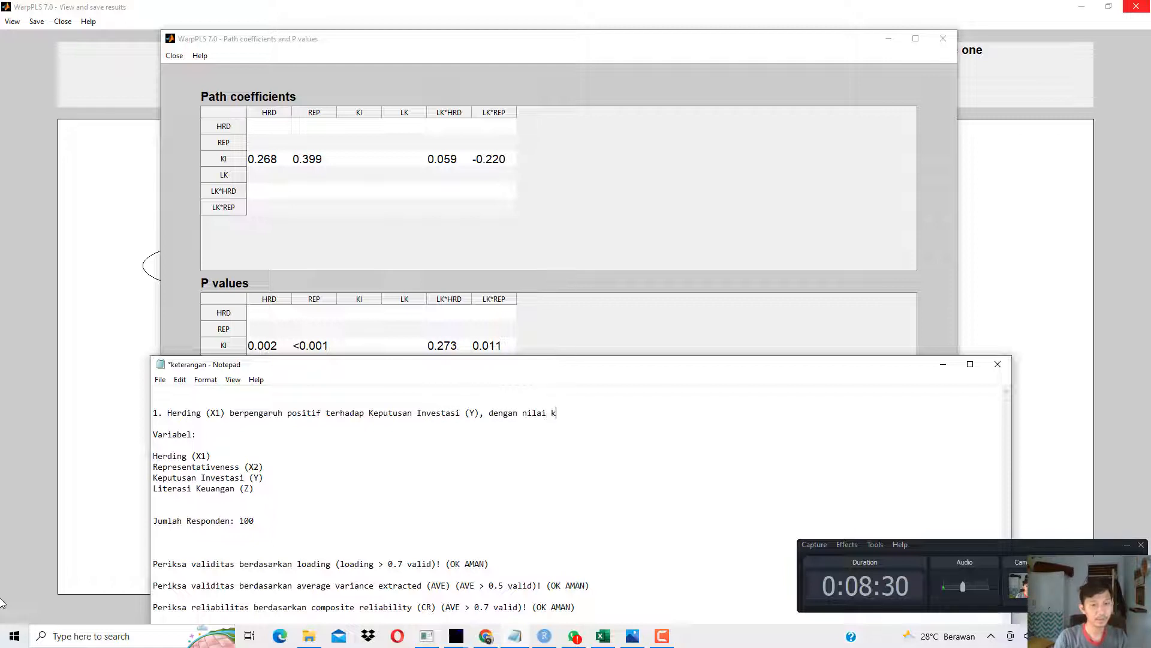
pyautogui.write('oefisien jalur ')
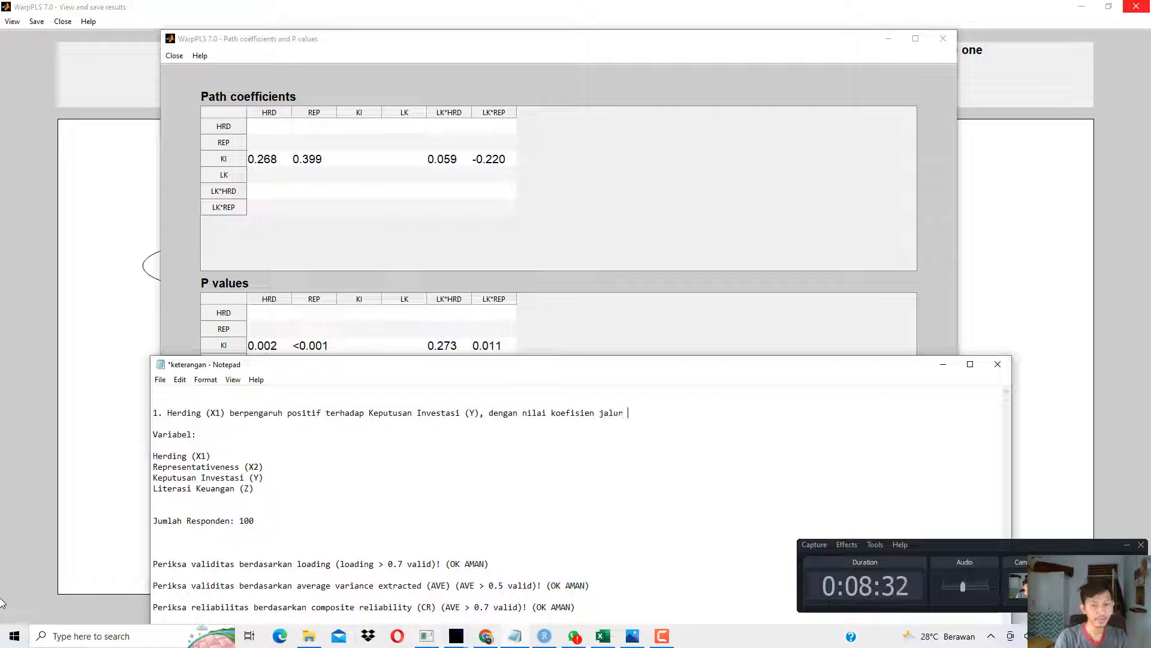
pyautogui.write('()path coeffic')
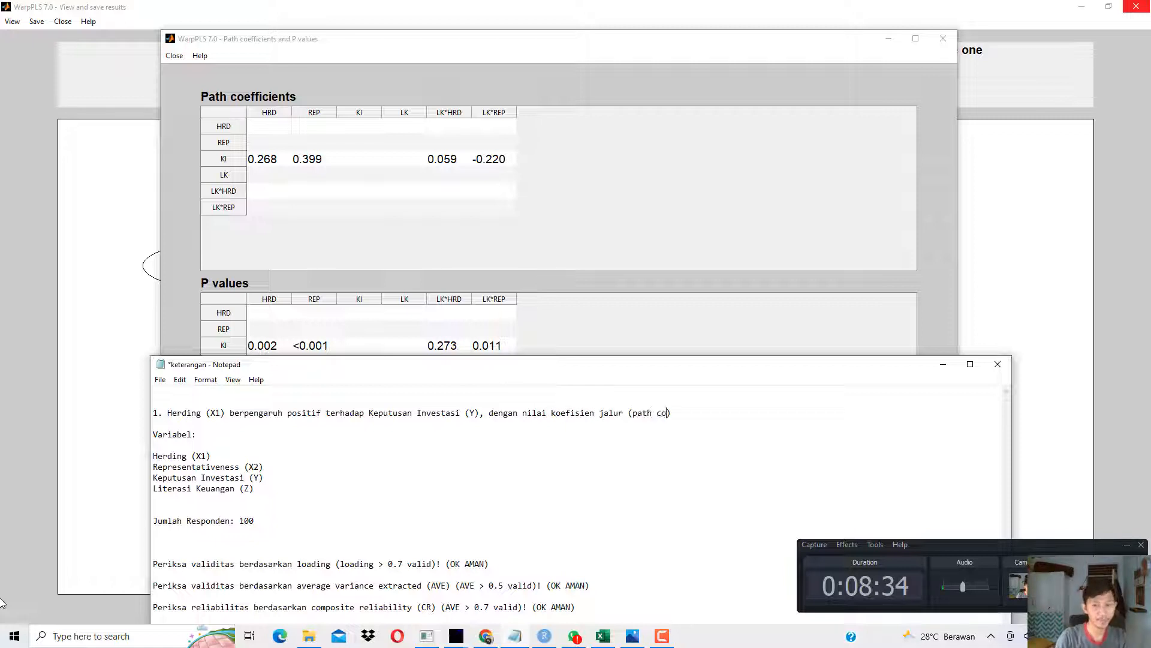
pyautogui.write('ient')
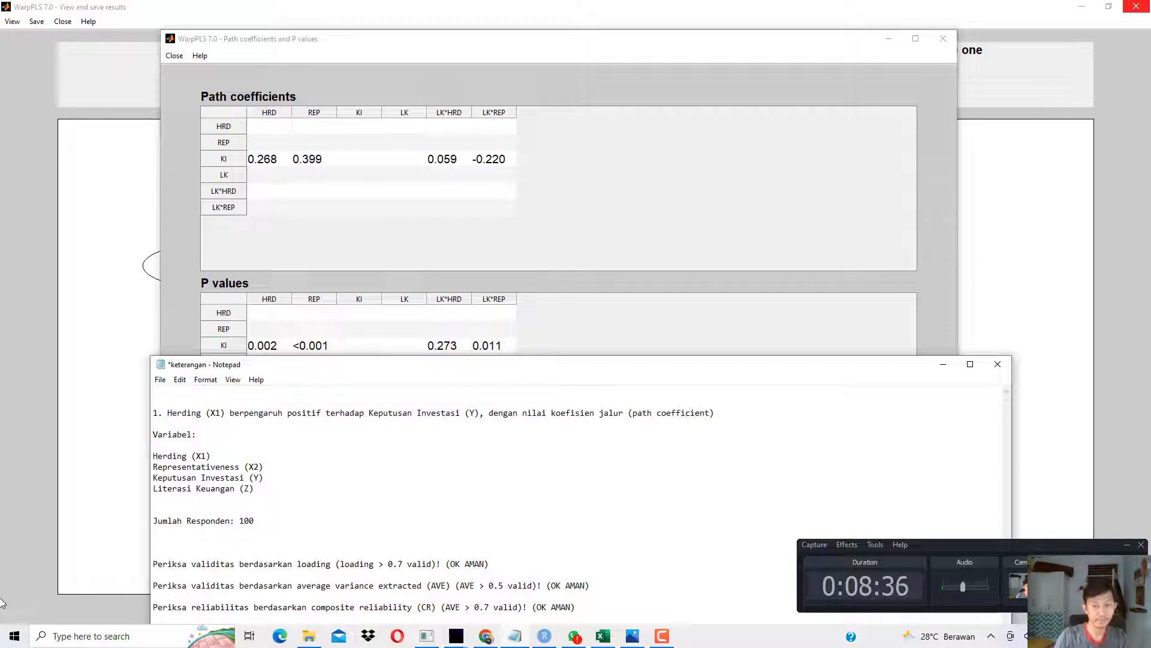
pyautogui.press('End')
pyautogui.write('= 0')
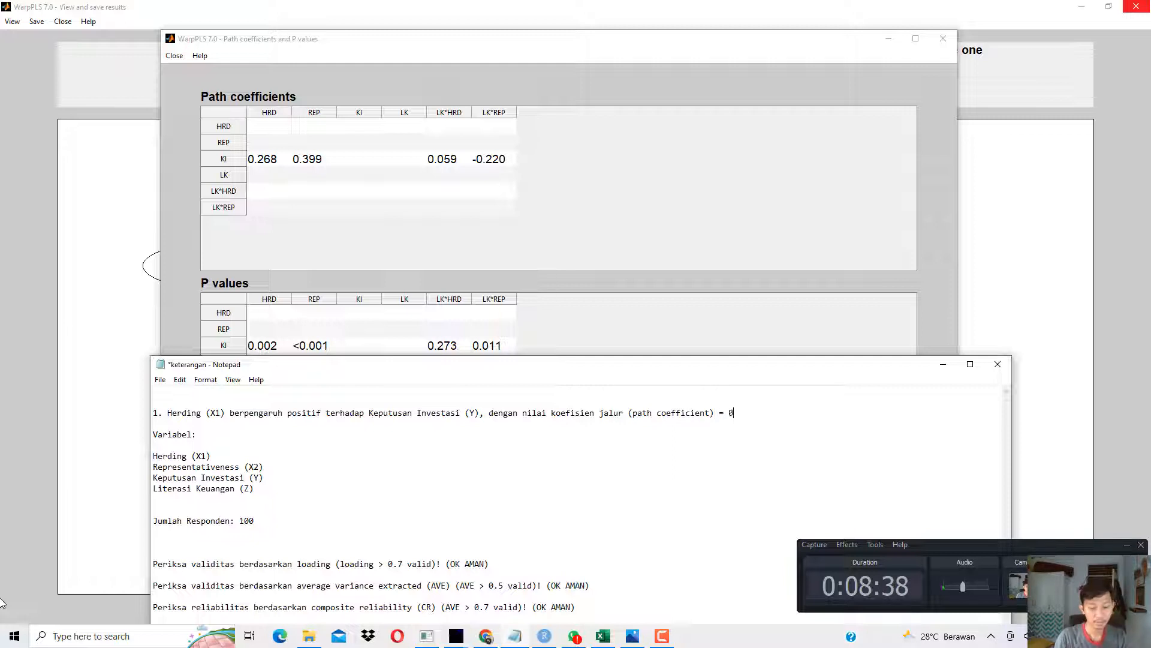
pyautogui.write(',268')
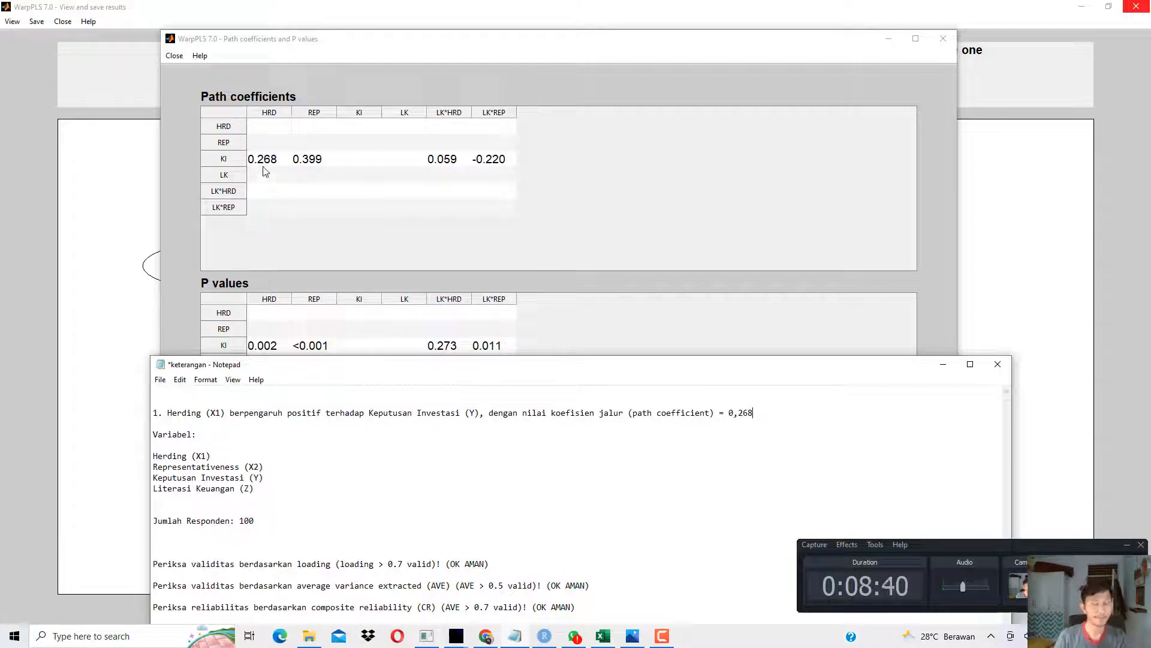
# Step: Add the significance result to item 1: ", dan signifikan, dengan nilai P-Values = 0,002 < 0,05"
pyautogui.write(', dan signifik')
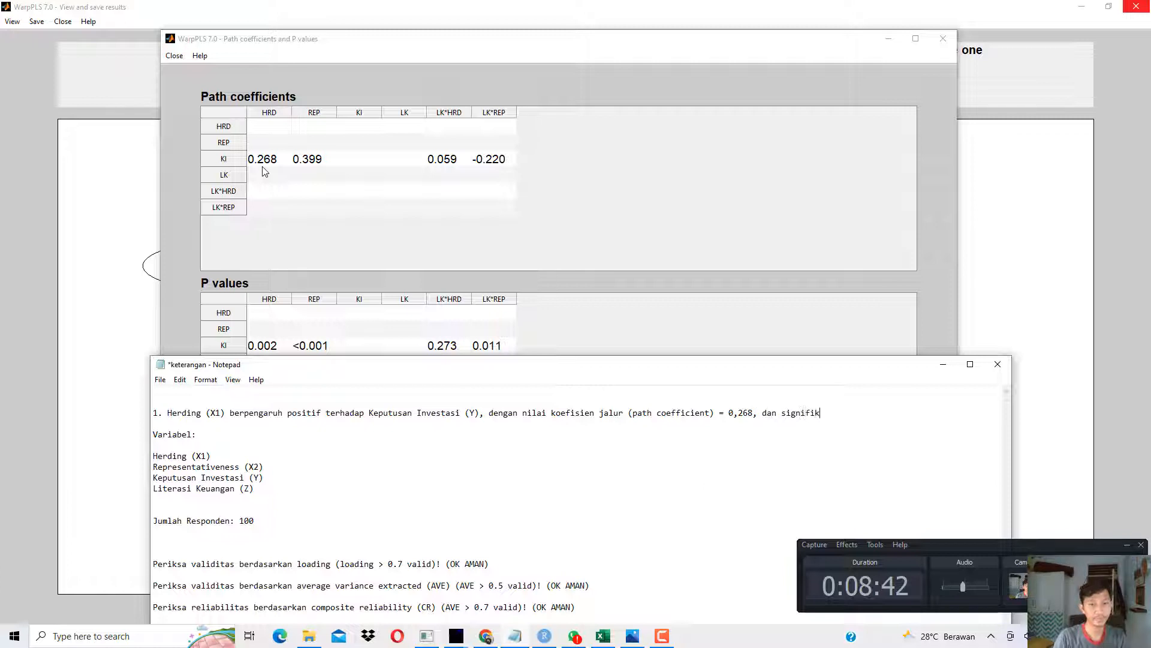
pyautogui.write('an, dengan nilai P-Values = ')
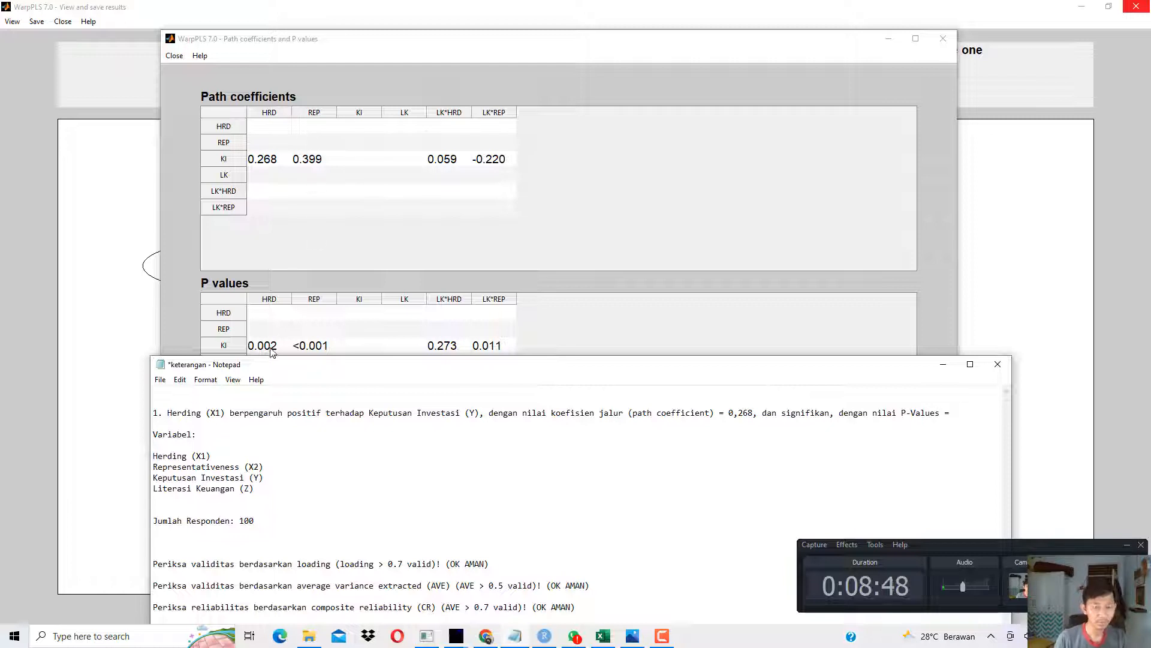
pyautogui.write('0,002')
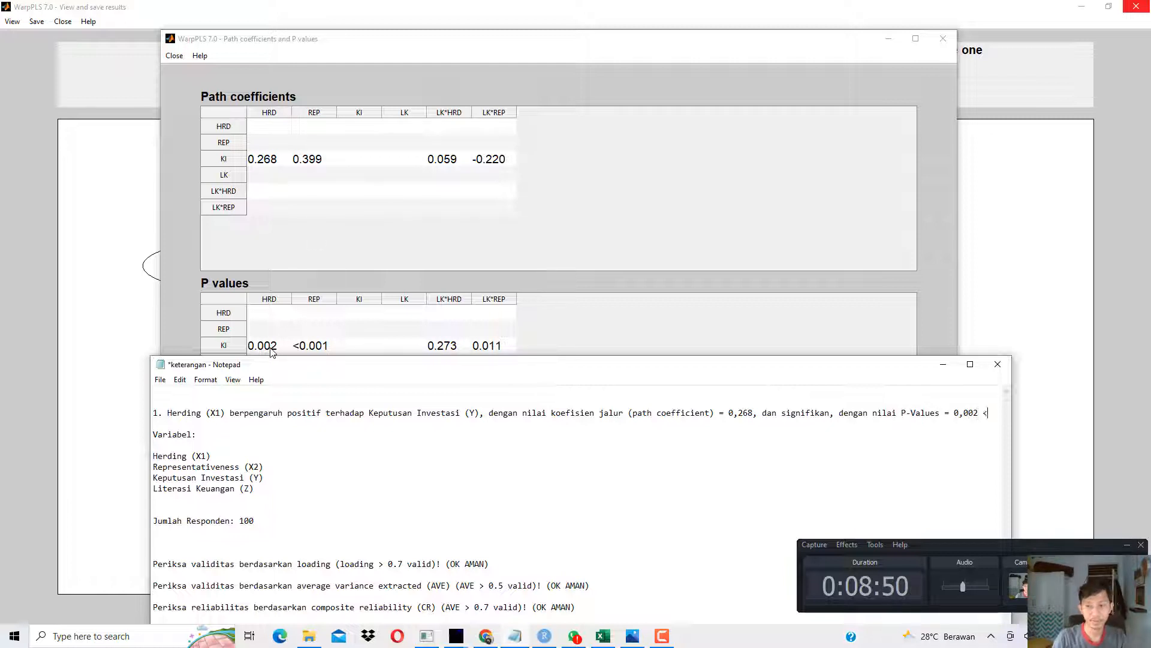
pyautogui.write(' < 0,05 ')
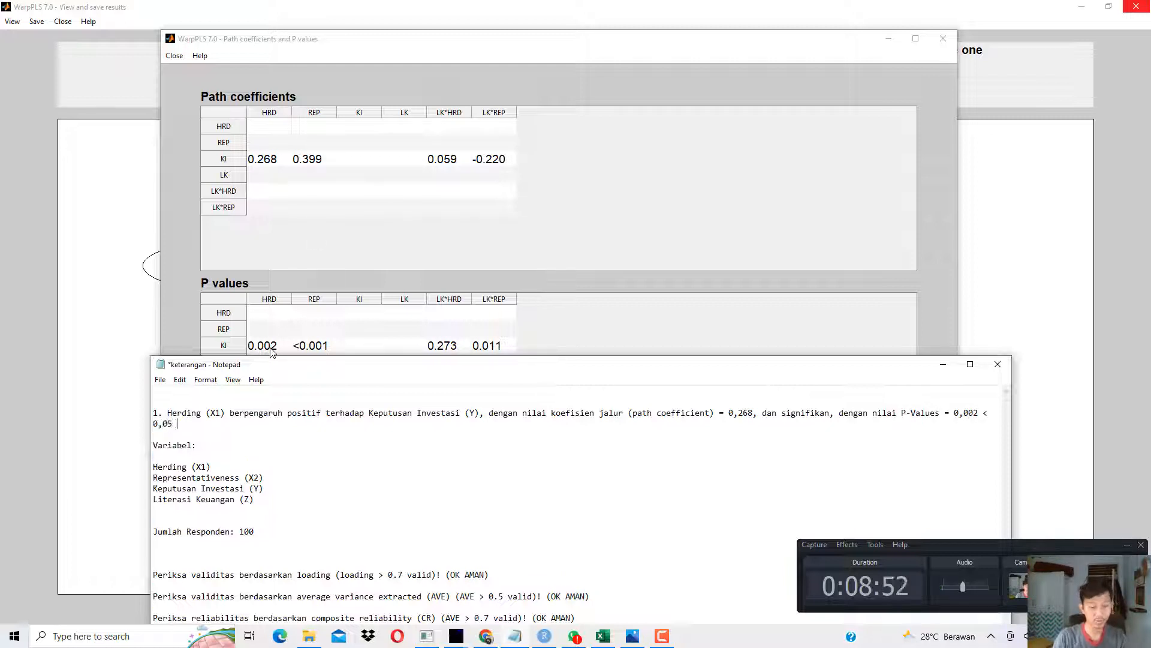
# Step: End item 1 with the hypothesis verdict "(Hipotesis Diterima)."
pyautogui.write('()Hipot')
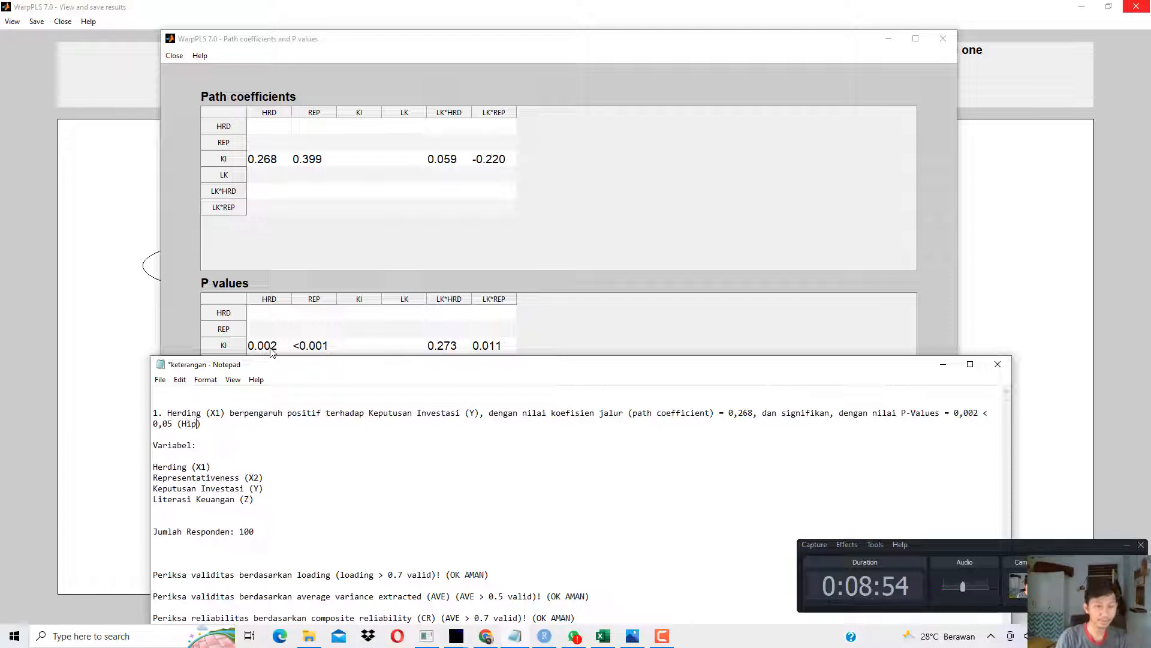
pyautogui.write('esis Di')
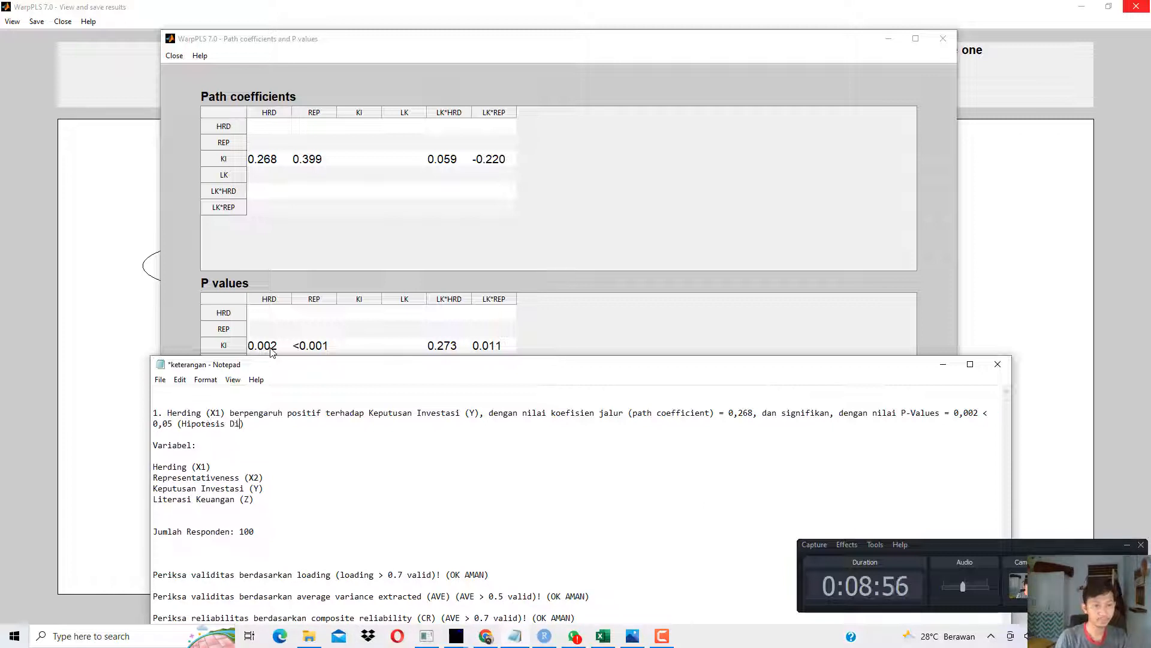
pyautogui.write('terima')
pyautogui.press('End')
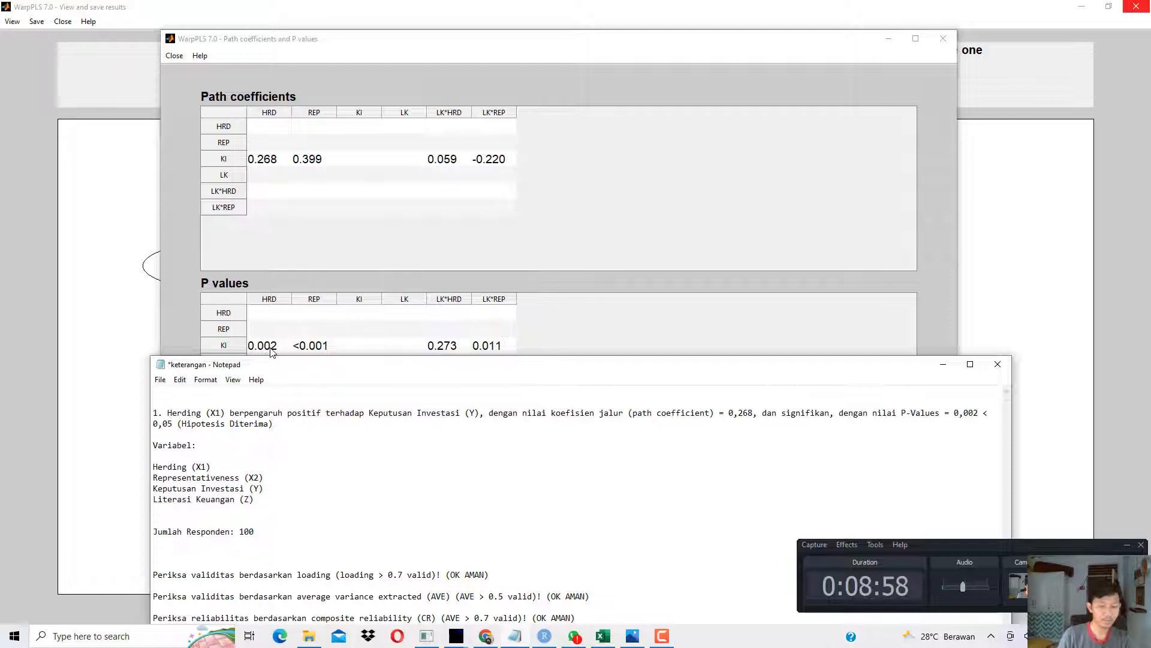
pyautogui.write('.')
# Step: Insert several blank lines between item 1 and "Variabel:", and save the notes file
pyautogui.press('Return')
pyautogui.press('Return')
pyautogui.press('Return')
pyautogui.press('Return')
pyautogui.press('Return')
pyautogui.press('Return')
pyautogui.press('Return')
pyautogui.hotkey('ctrl', 's')
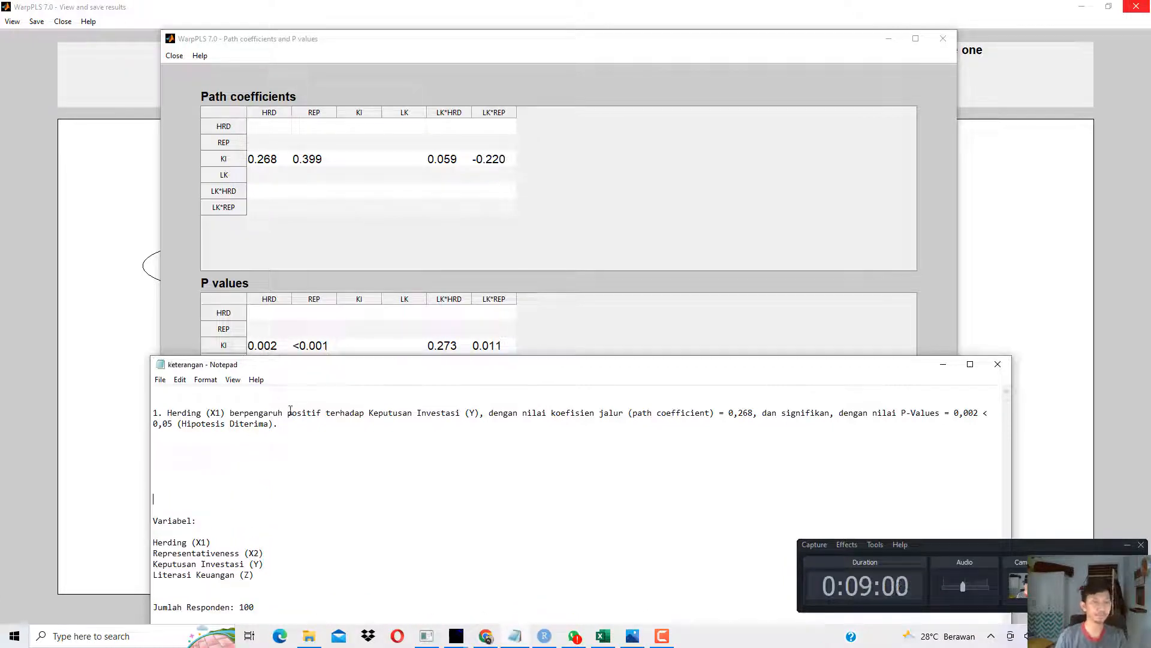
# Step: Duplicate the item 1 statement below itself and renumber the copy as 2
pyautogui.moveTo(281, 424); pyautogui.dragTo(181, 403)
pyautogui.hotkey('ctrl', 'c')
pyautogui.click(174, 445)
pyautogui.hotkey('ctrl', 'v')
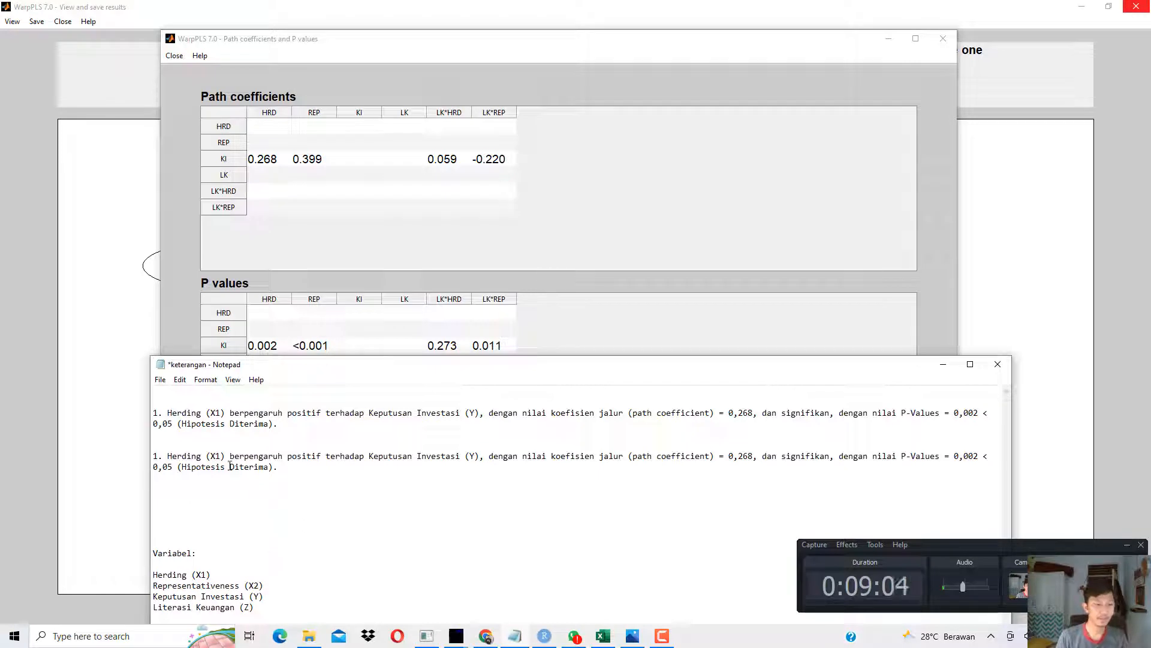
pyautogui.moveTo(163, 456); pyautogui.dragTo(158, 455)
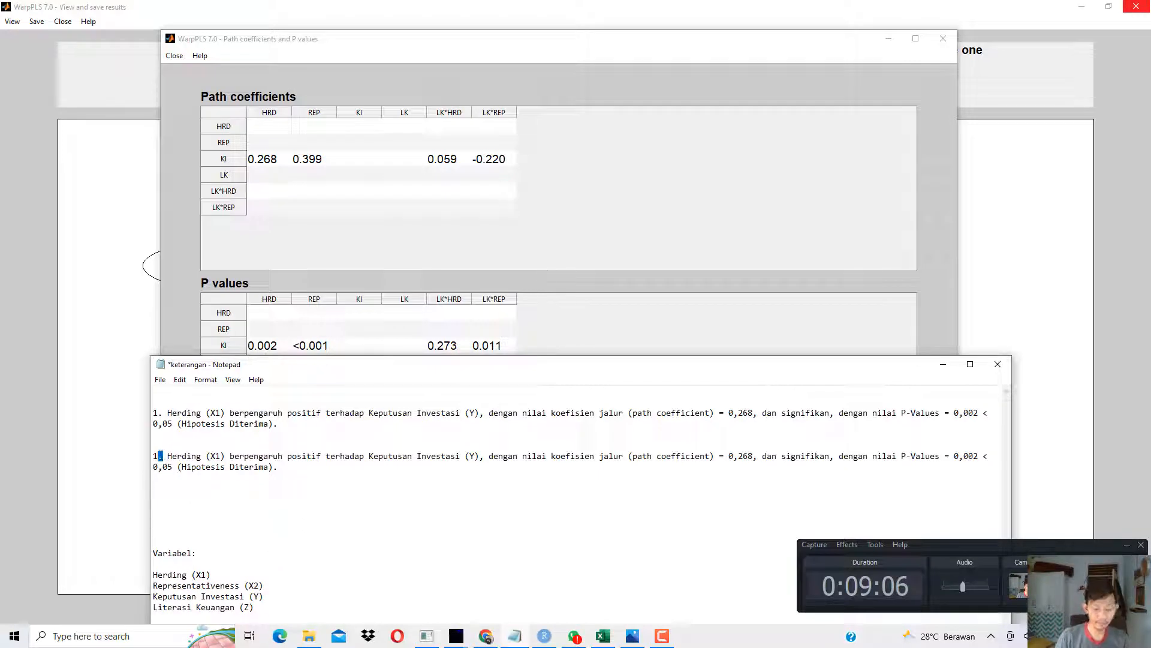
pyautogui.write('2')
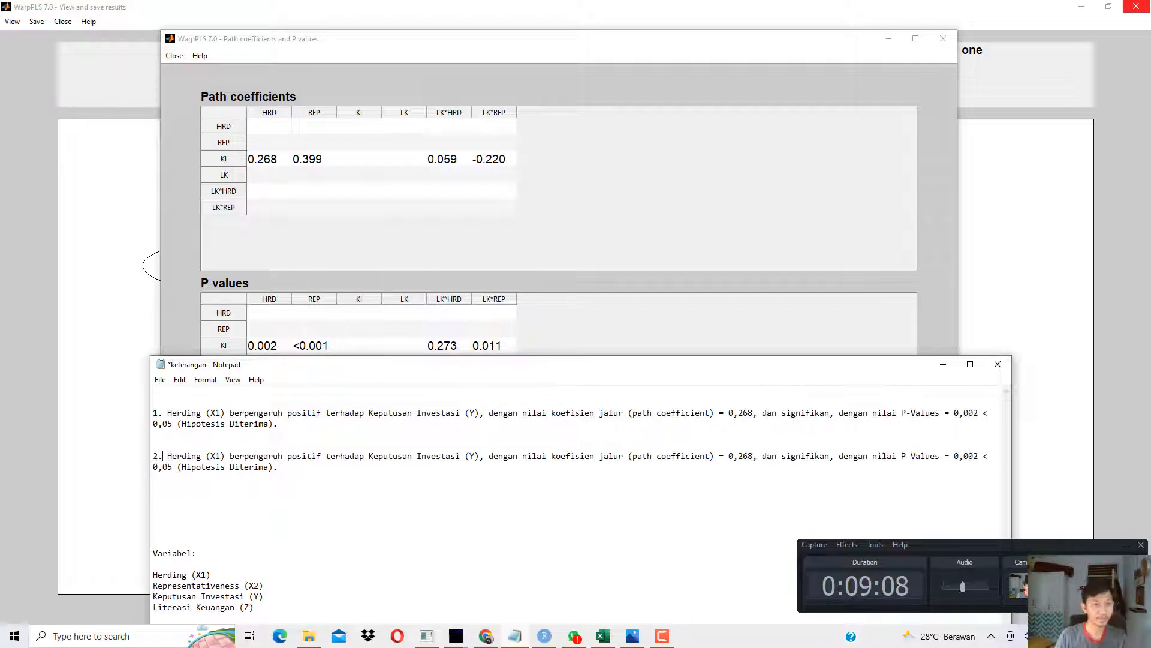
# Step: Replace the variable in item 2 with "Representativeness (X2)"
pyautogui.press('Right')
pyautogui.press('Right')
pyautogui.hotkey('shift', 'Right')
pyautogui.hotkey('shift', 'Right')
pyautogui.hotkey('shift', 'Right')
pyautogui.hotkey('shift', 'Right')
pyautogui.hotkey('shift', 'Right')
pyautogui.hotkey('shift', 'Right')
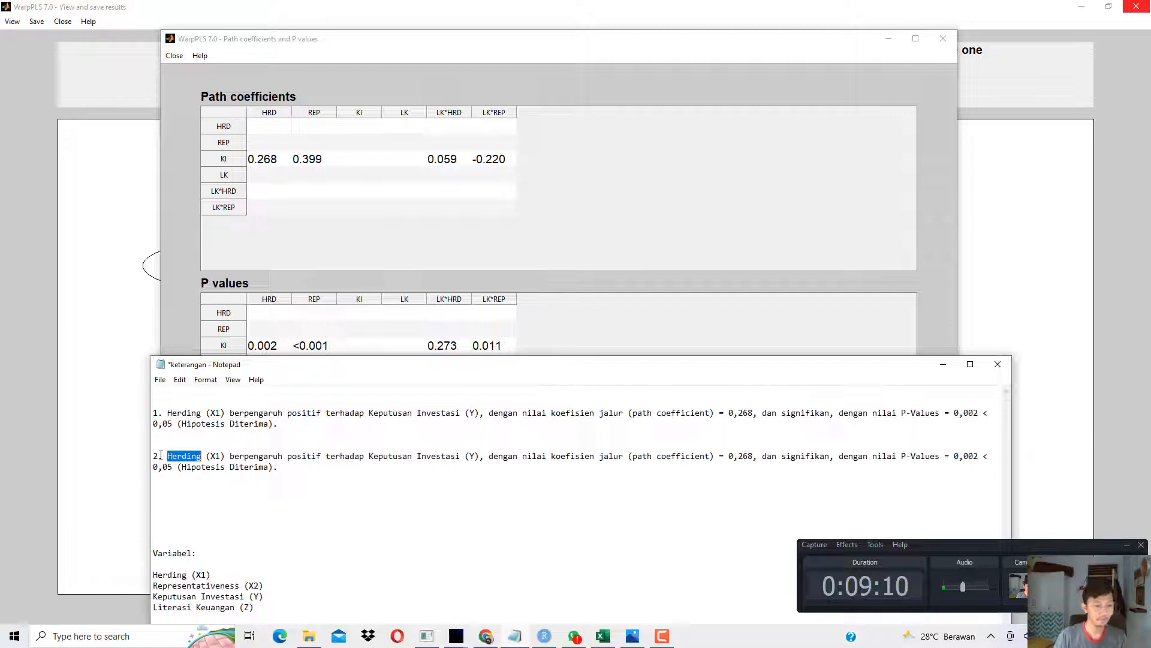
pyautogui.write('Representativenes')
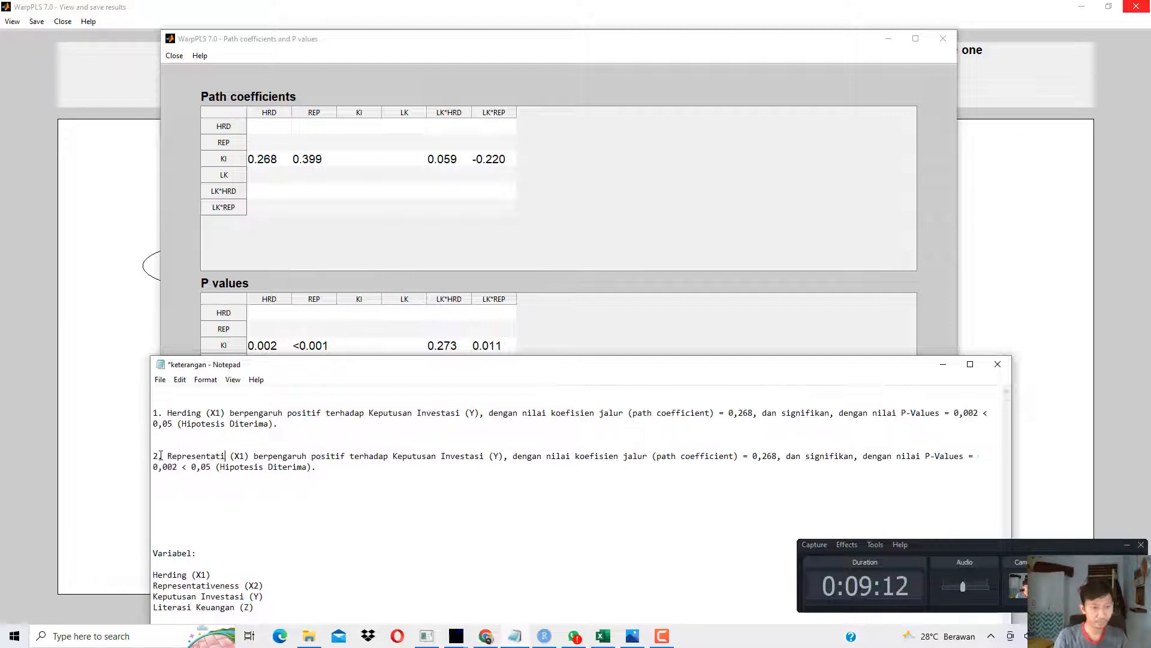
pyautogui.write('s')
pyautogui.press('Right')
pyautogui.press('Right')
pyautogui.press('Right')
pyautogui.hotkey('shift', 'Right')
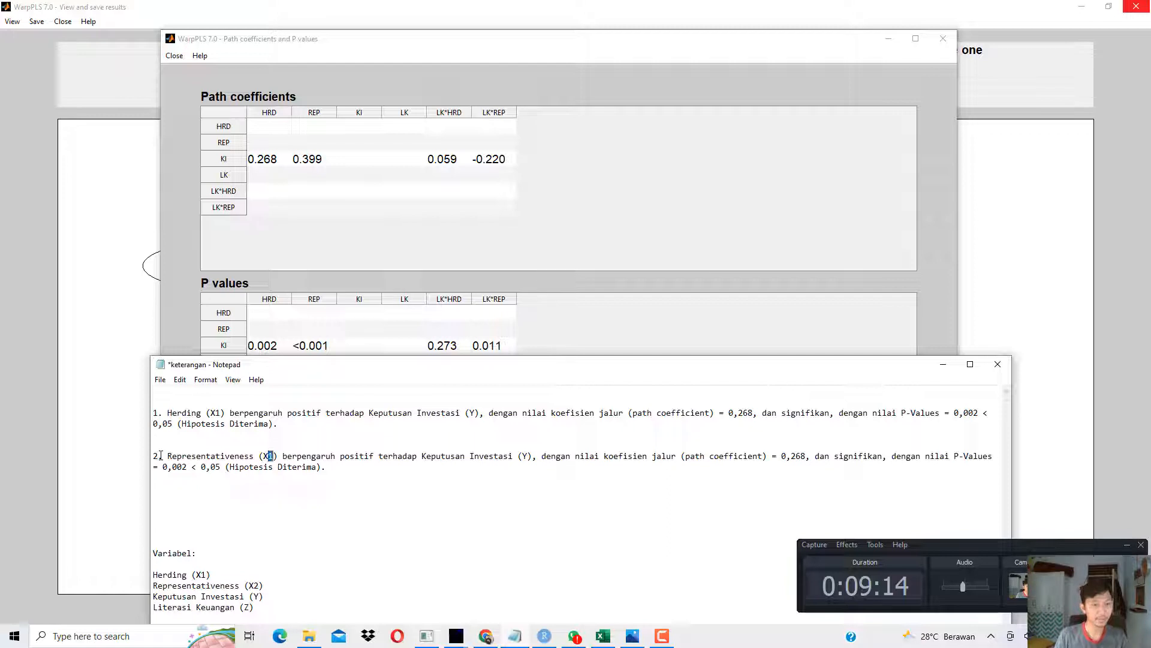
pyautogui.write('2')
# Step: Set the path coefficient in item 2 to 0,499
pyautogui.press('Right')
pyautogui.press('Right')
pyautogui.press('Right')
pyautogui.press('Right')
pyautogui.press('Right')
pyautogui.press('Right')
pyautogui.press('Right')
pyautogui.press('Right')
pyautogui.press('Right')
pyautogui.press('Right')
pyautogui.press('Right')
pyautogui.press('Right')
pyautogui.press('Right')
pyautogui.press('Right')
pyautogui.press('Right')
pyautogui.press('Right')
pyautogui.press('Right')
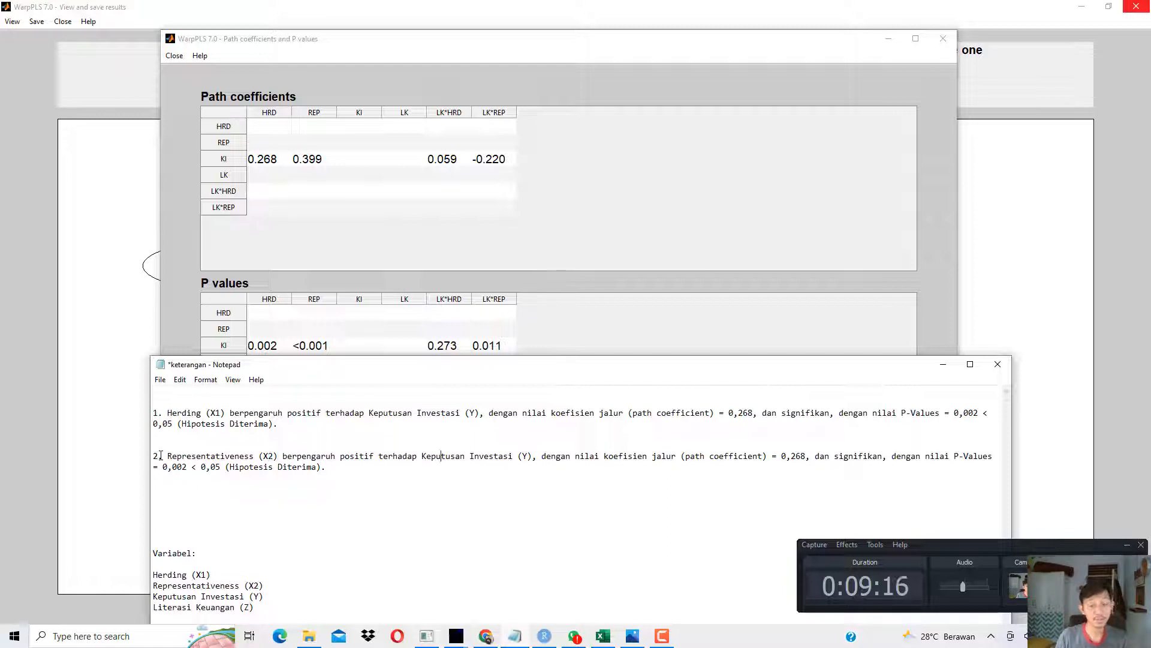
pyautogui.press('Right')
pyautogui.press('Right')
pyautogui.press('Right')
pyautogui.press('Right')
pyautogui.press('Right')
pyautogui.press('Right')
pyautogui.press('Right')
pyautogui.press('Right')
pyautogui.press('Right')
pyautogui.press('Right')
pyautogui.press('Right')
pyautogui.press('Right')
pyautogui.press('Right')
pyautogui.press('Right')
pyautogui.press('Right')
pyautogui.press('Right')
pyautogui.press('Right')
pyautogui.press('Right')
pyautogui.press('Right')
pyautogui.press('Right')
pyautogui.press('Right')
pyautogui.press('Right')
pyautogui.press('Right')
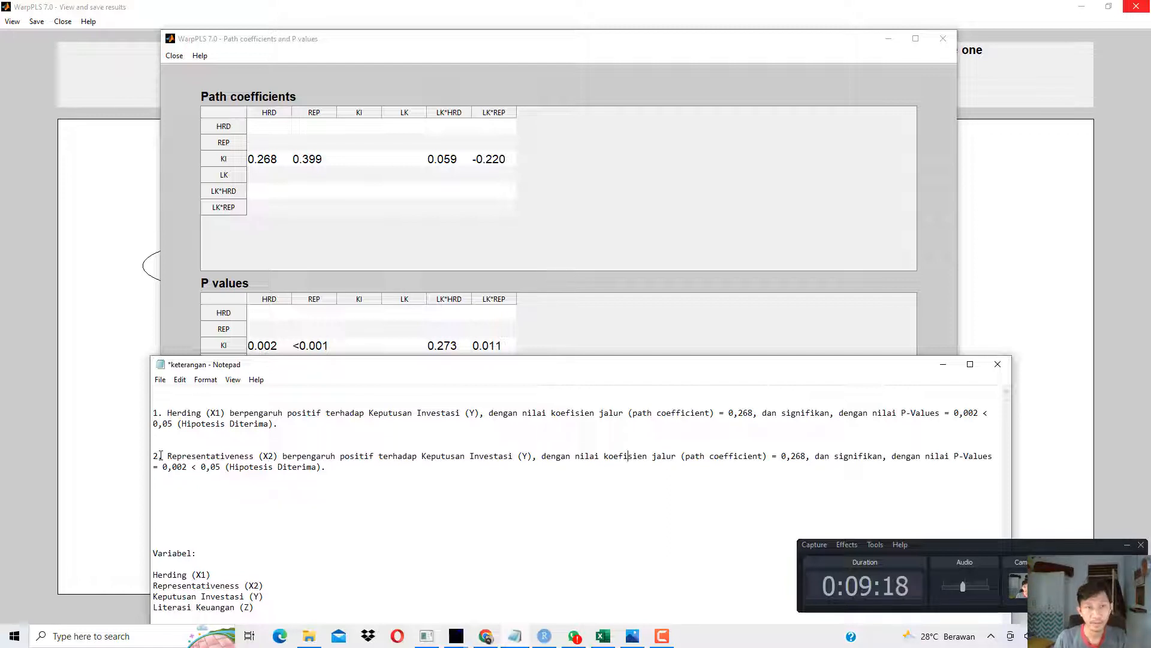
pyautogui.press('Right')
pyautogui.press('Right')
pyautogui.press('Right')
pyautogui.press('Right')
pyautogui.press('Right')
pyautogui.press('Right')
pyautogui.press('Right')
pyautogui.press('Right')
pyautogui.press('Right')
pyautogui.press('Right')
pyautogui.press('Right')
pyautogui.press('Right')
pyautogui.press('Right')
pyautogui.press('Right')
pyautogui.press('Right')
pyautogui.press('Right')
pyautogui.press('Right')
pyautogui.press('Right')
pyautogui.press('Right')
pyautogui.press('Right')
pyautogui.hotkey('shift', 'Right')
pyautogui.hotkey('shift', 'Right')
pyautogui.hotkey('shift', 'Right')
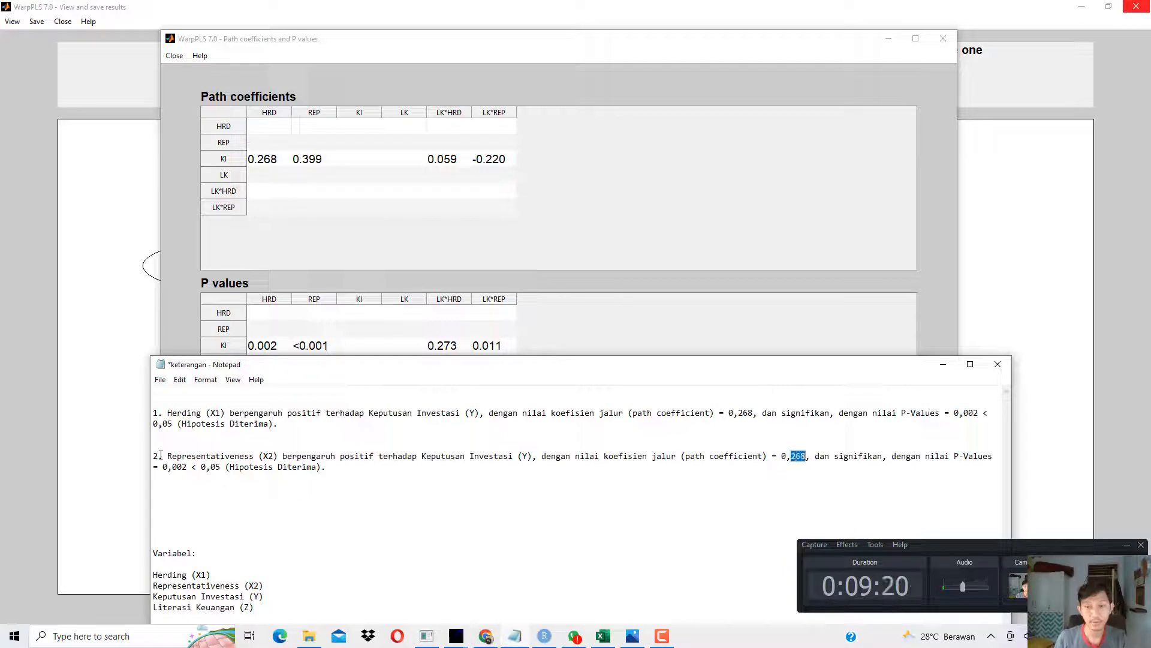
pyautogui.write('499')
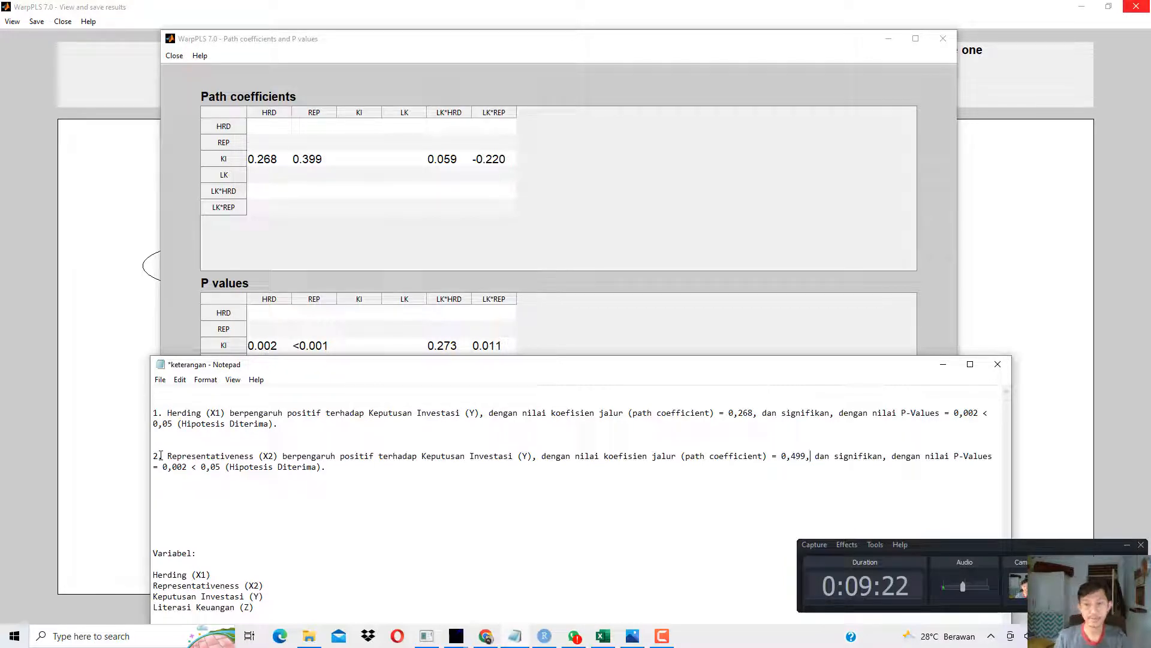
# Step: Rewrite the P-Values expression in item 2 as "< 0,001," ahead of the hypothesis verdict
pyautogui.press('Right')
pyautogui.press('Right')
pyautogui.press('Right')
pyautogui.press('Right')
pyautogui.press('Right')
pyautogui.press('Right')
pyautogui.press('Right')
pyautogui.press('Right')
pyautogui.press('Right')
pyautogui.press('Right')
pyautogui.press('Right')
pyautogui.press('Right')
pyautogui.press('Right')
pyautogui.press('Right')
pyautogui.press('Right')
pyautogui.press('Right')
pyautogui.press('Right')
pyautogui.press('Right')
pyautogui.press('Right')
pyautogui.press('Right')
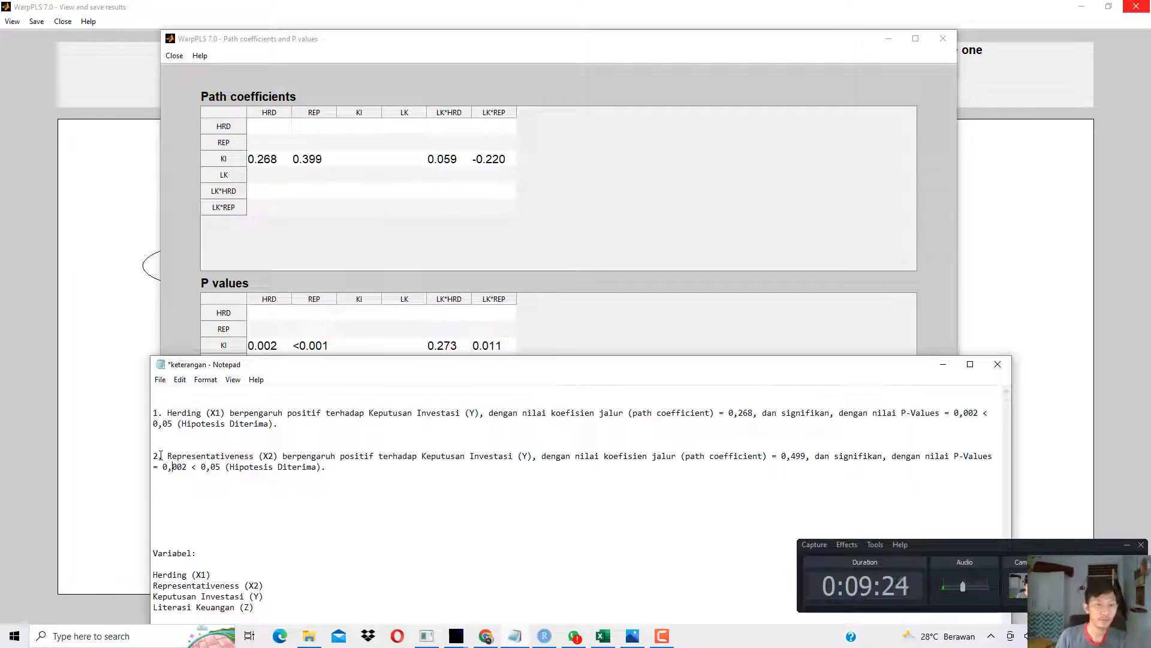
pyautogui.press('Left')
pyautogui.press('Left')
pyautogui.press('Right')
pyautogui.press('Right')
pyautogui.press('Right')
pyautogui.press('Right')
pyautogui.press('Right')
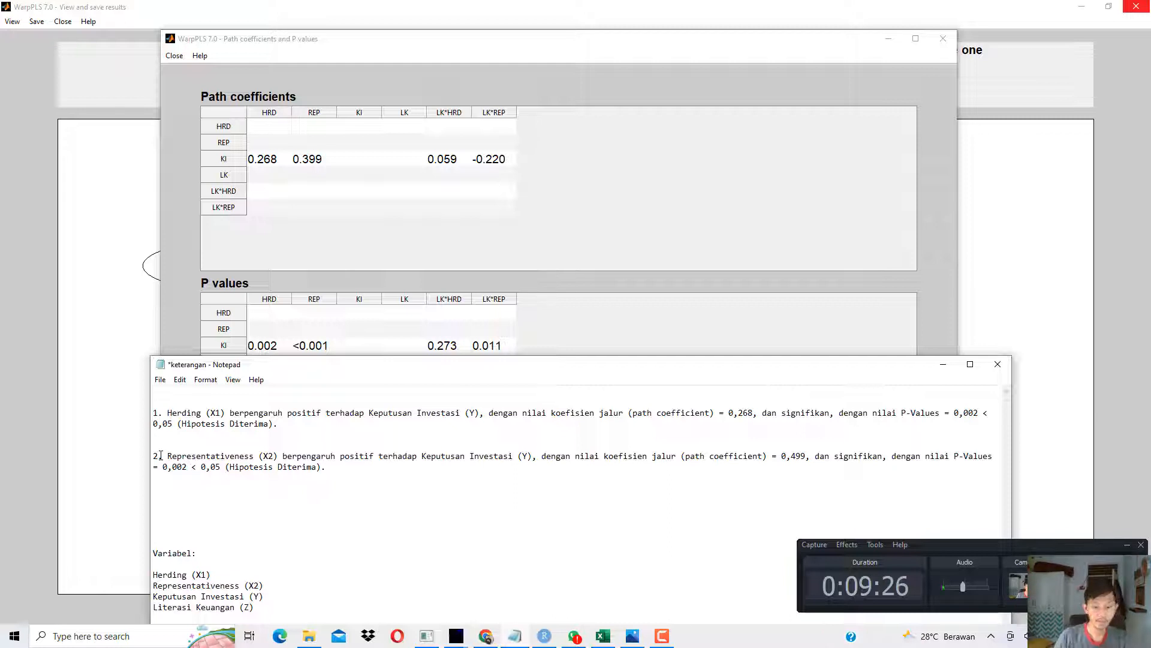
pyautogui.press('BackSpace')
pyautogui.press('BackSpace')
pyautogui.press('BackSpace')
pyautogui.press('BackSpace')
pyautogui.press('BackSpace')
pyautogui.press('BackSpace')
pyautogui.press('BackSpace')
pyautogui.press('BackSpace')
pyautogui.press('BackSpace')
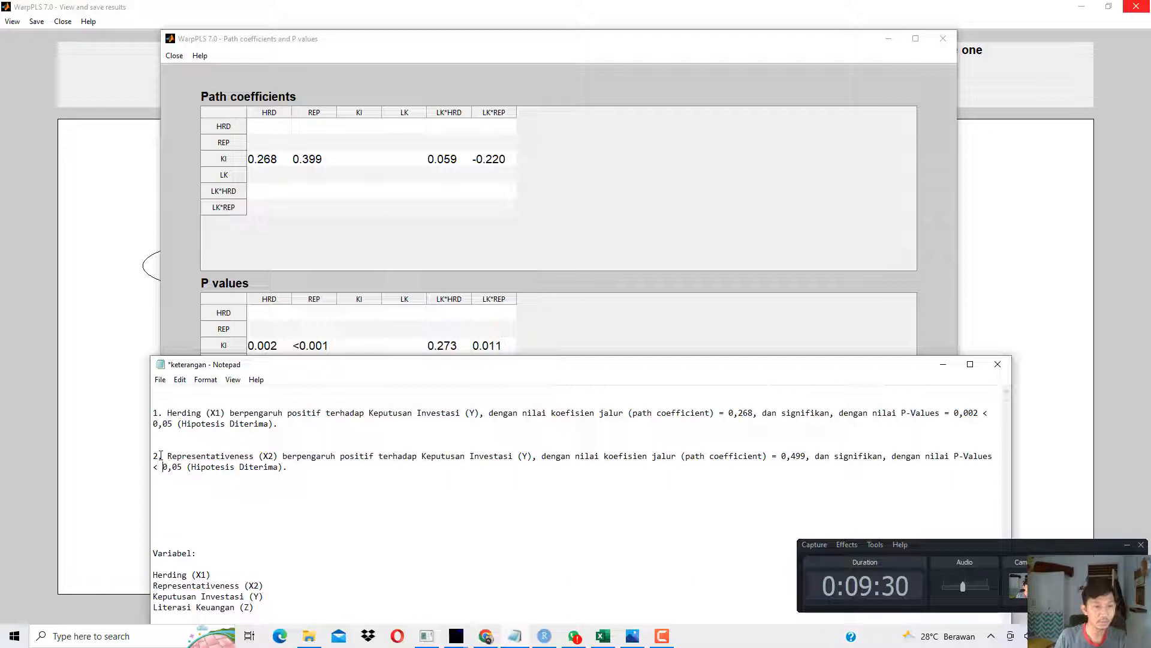
pyautogui.press('Right')
pyautogui.press('Right')
pyautogui.press('Right')
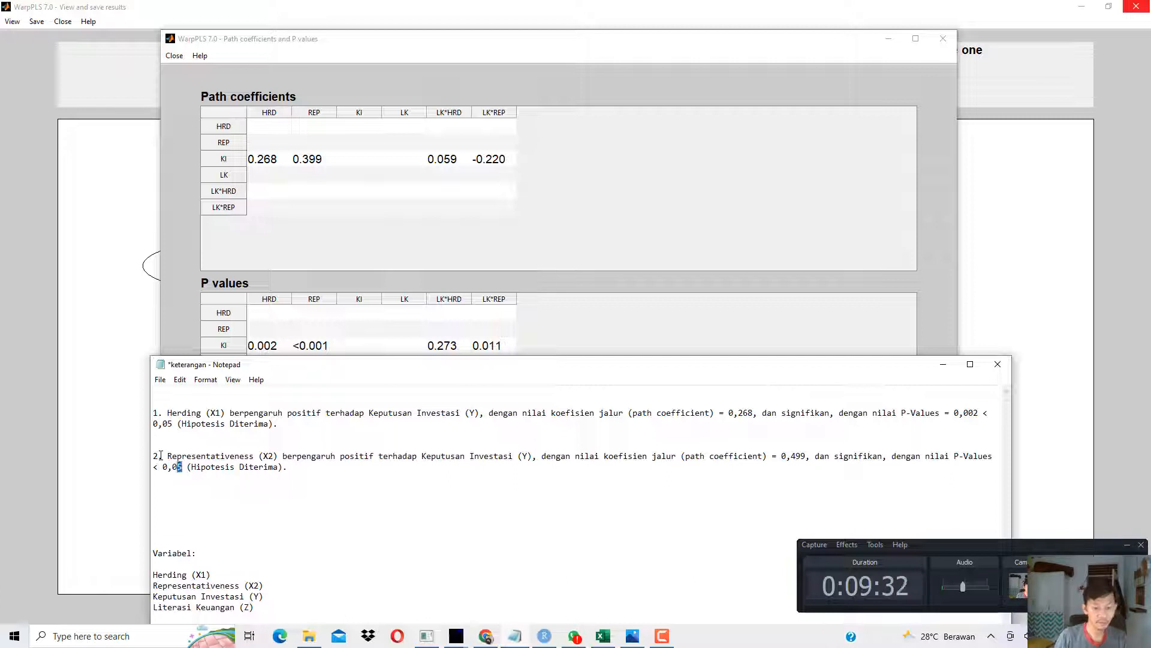
pyautogui.write('01,')
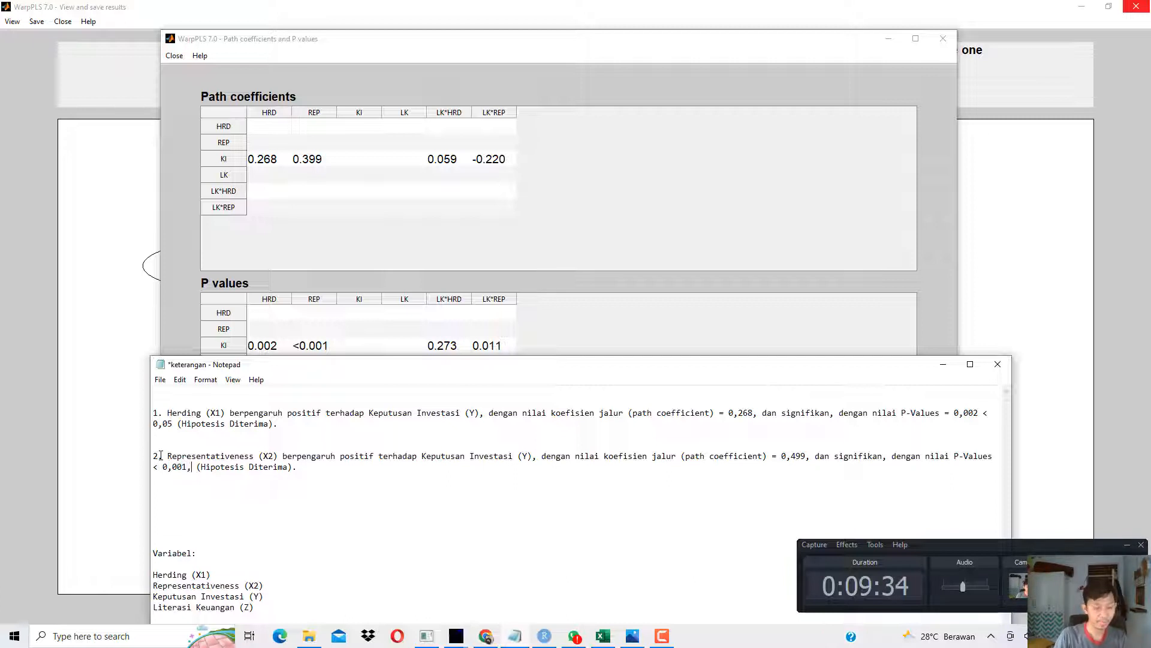
# Step: Add "yang berarti < 0,05" before the verdict in item 2
pyautogui.write(' yang bera')
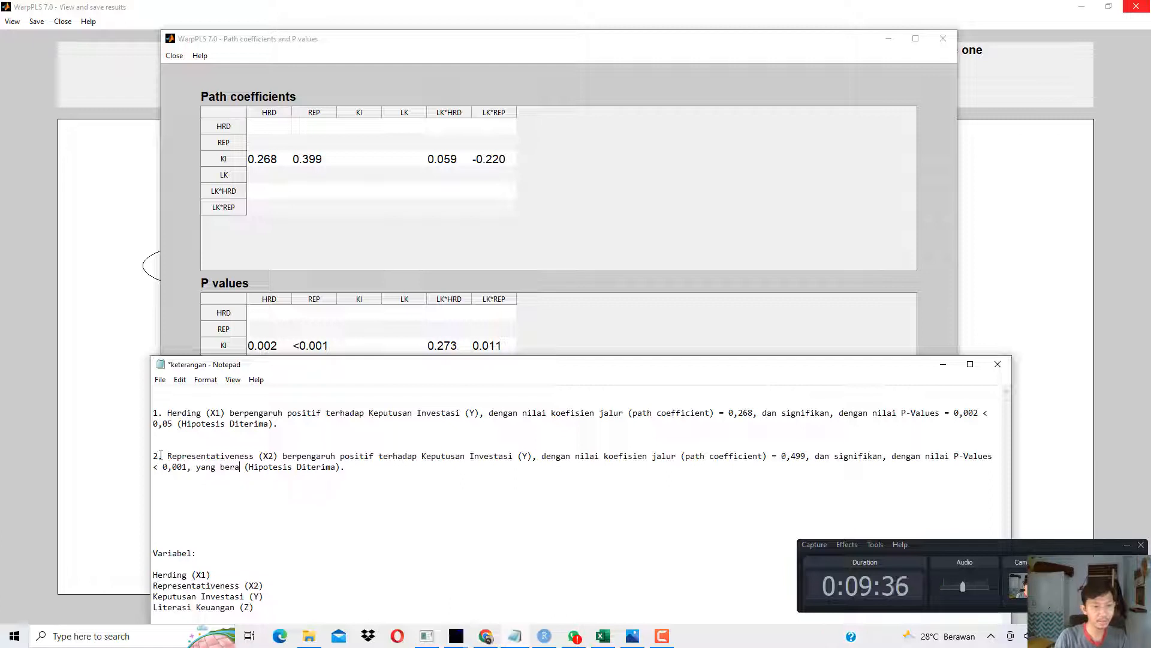
pyautogui.write('rti < ')
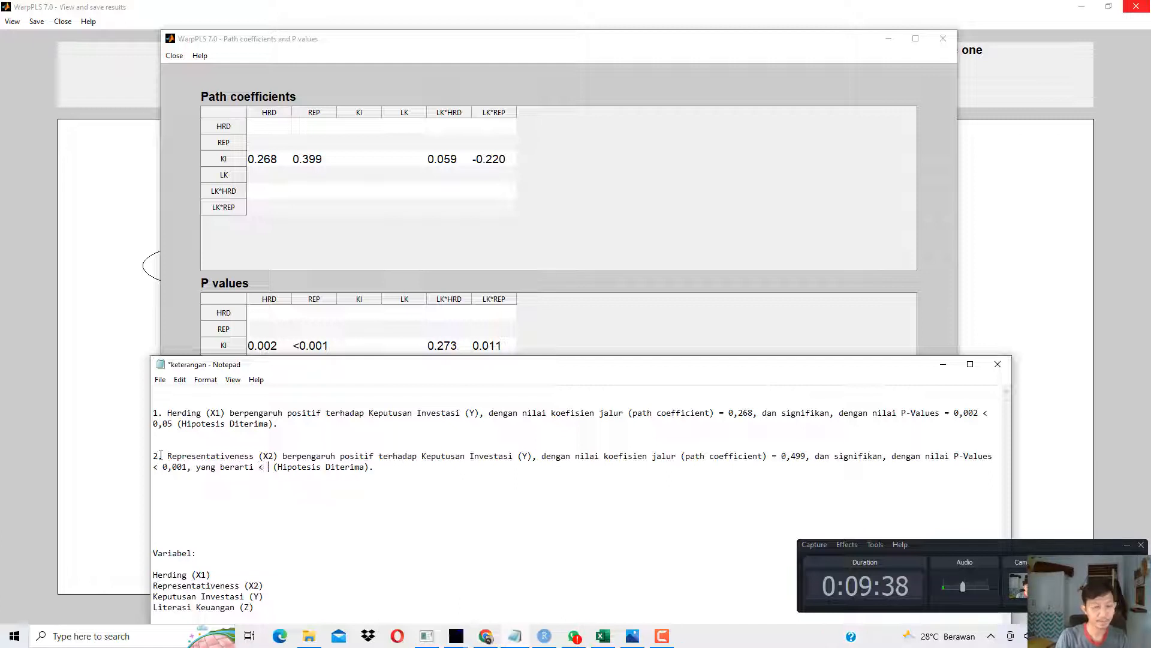
pyautogui.write('0,05')
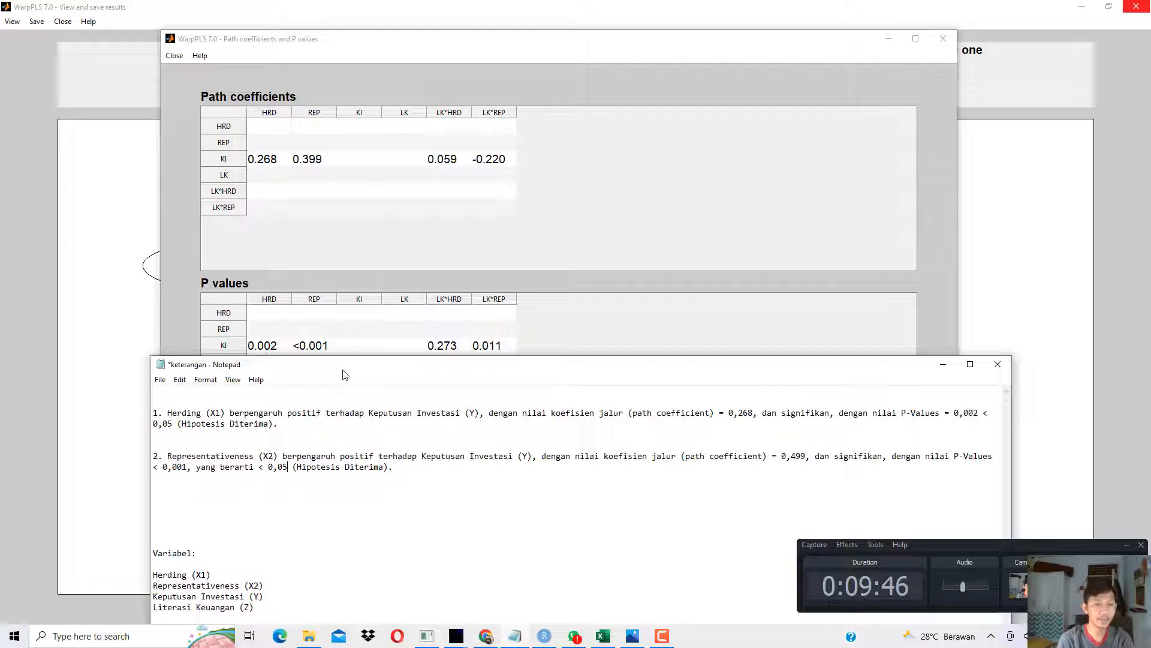
# Step: Start item 3 below item 2 with "Literasi keuangan (Z) tidak signifikan memoderasi pengaruh herd (X1) terhadap"
pyautogui.moveTo(344, 367); pyautogui.dragTo(334, 185)
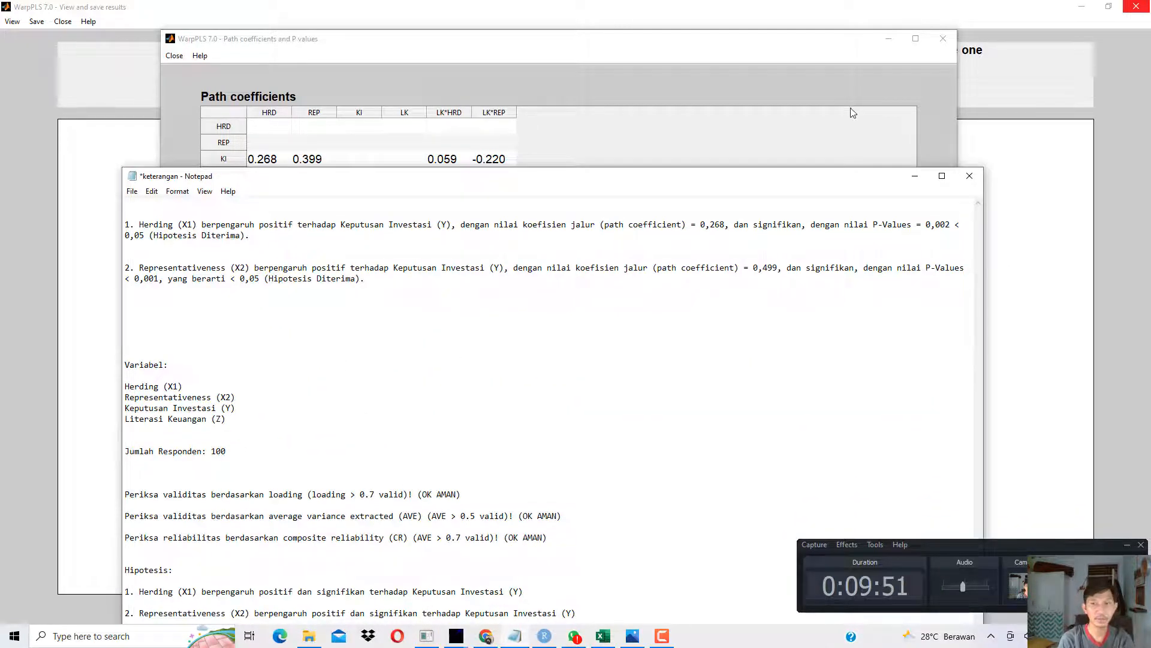
pyautogui.moveTo(763, 183); pyautogui.dragTo(819, 383)
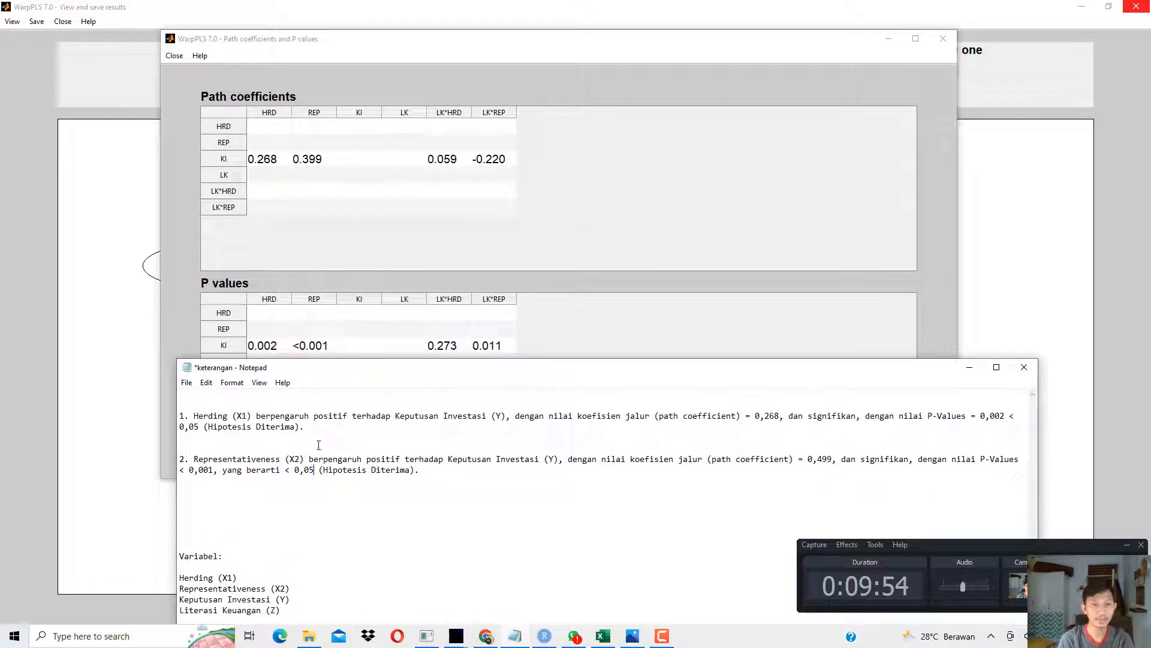
pyautogui.write('3.')
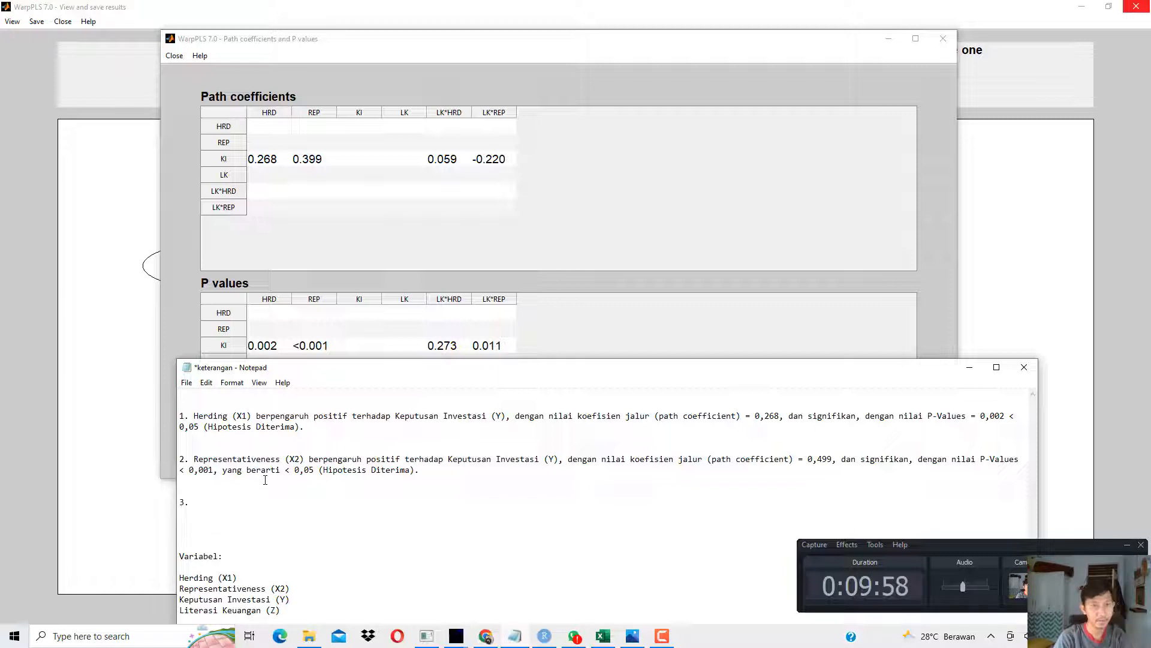
pyautogui.write(' Li')
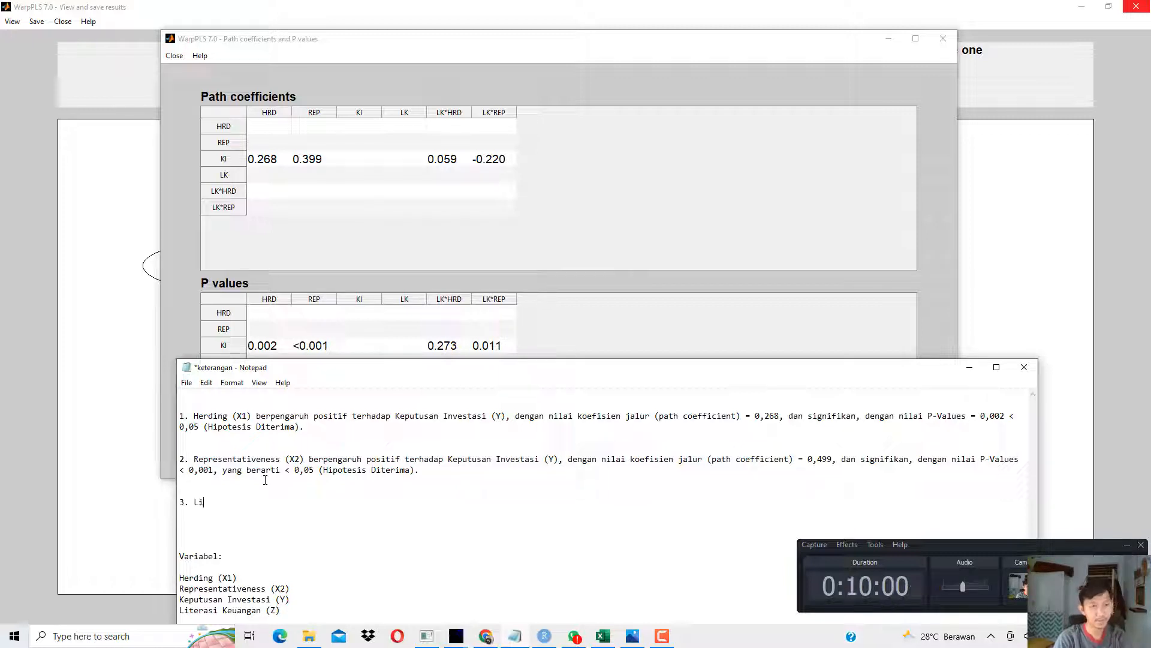
pyautogui.write('terasi keuan')
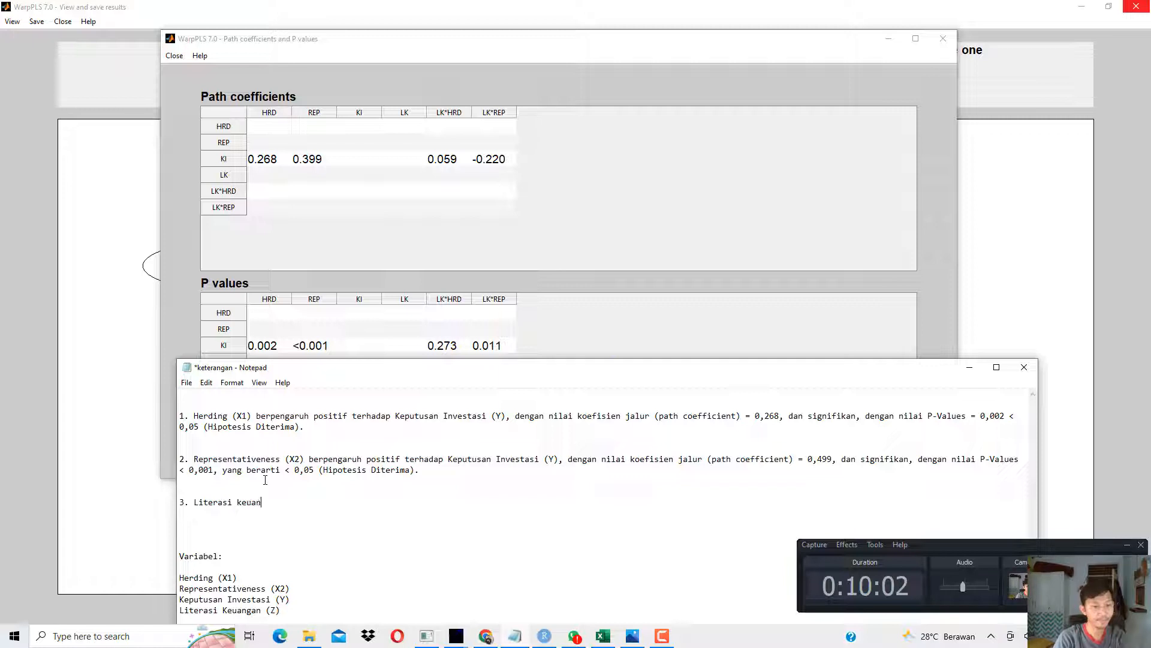
pyautogui.write('gan (Z) tidak s')
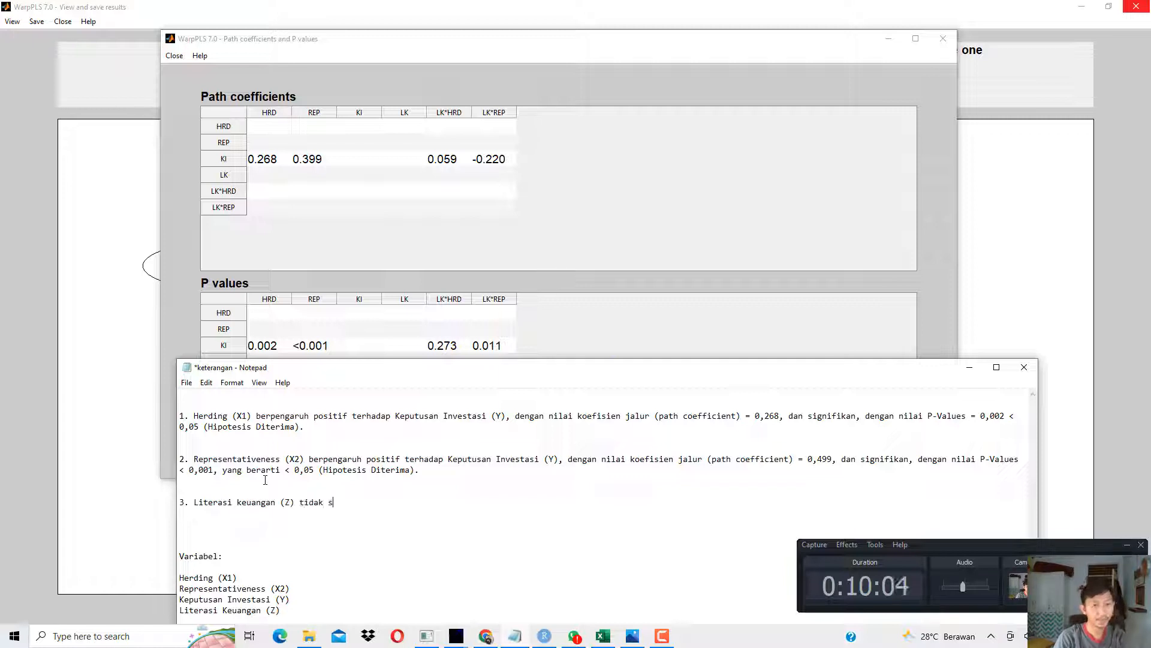
pyautogui.write('ignifikan memodera')
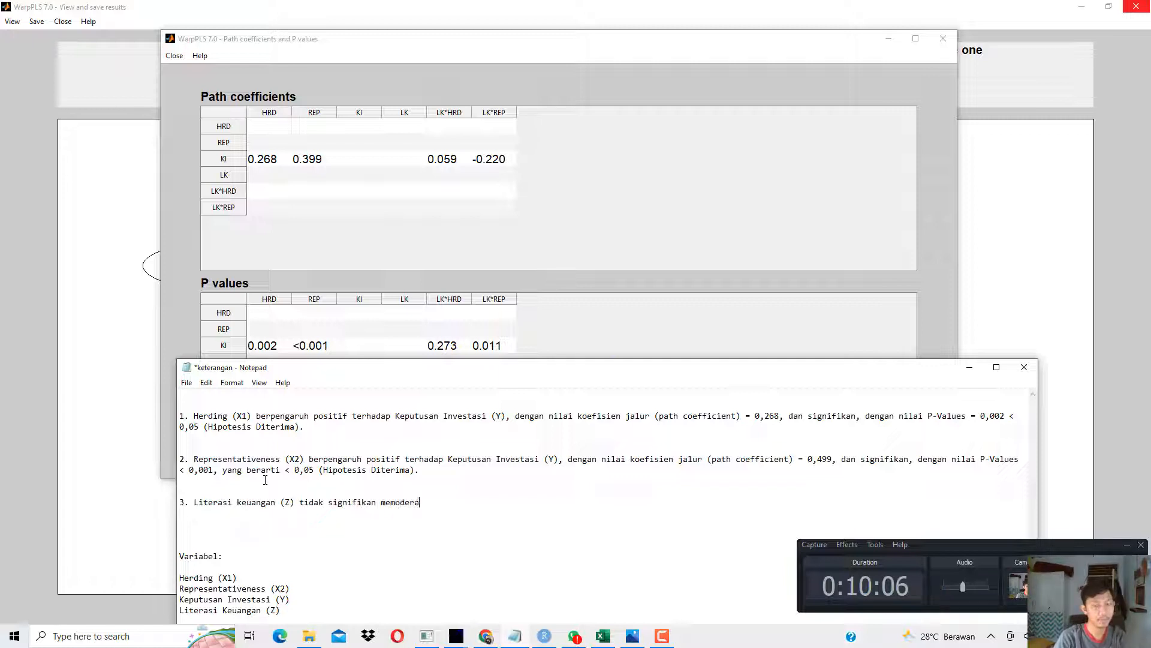
pyautogui.write('si pengaruh')
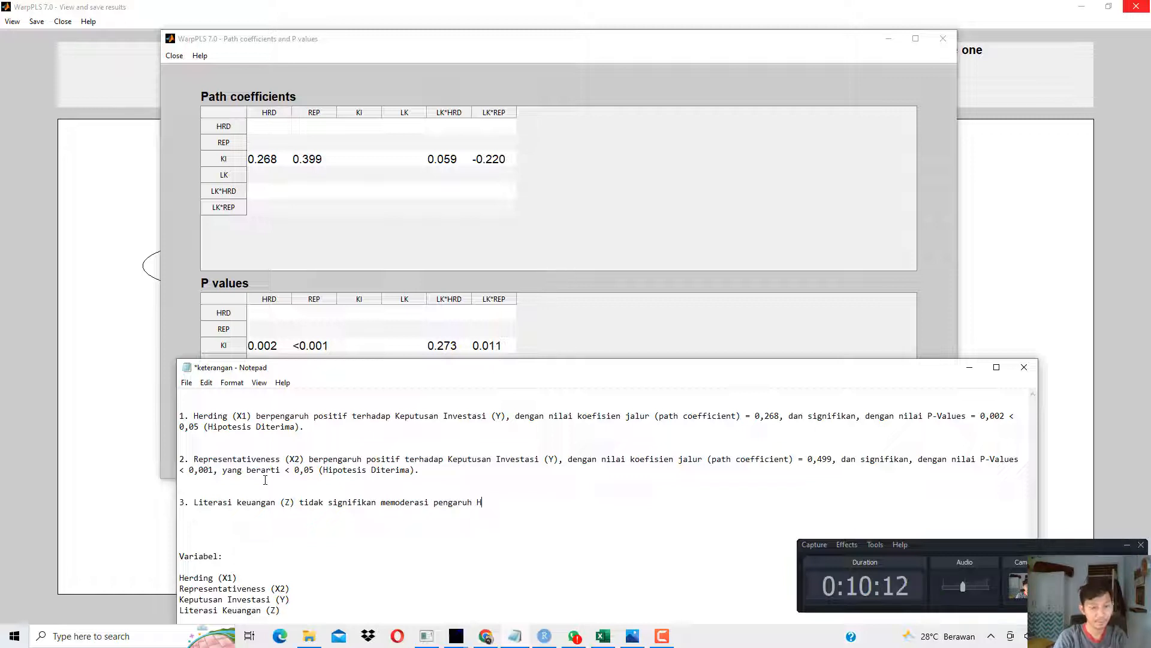
pyautogui.write('herd (X1) terhadap')
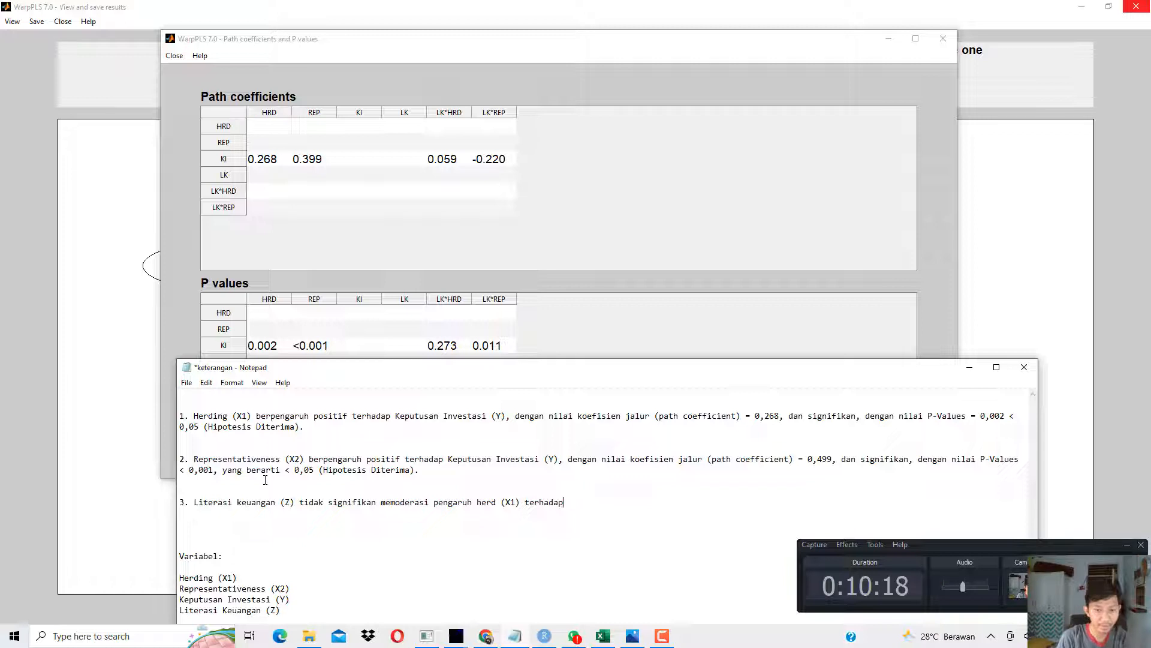
# Step: Correct "herd" to "herding" in item 3
pyautogui.press('Left')
pyautogui.press('Left')
pyautogui.press('Left')
pyautogui.press('Left')
pyautogui.press('Left')
pyautogui.press('Left')
pyautogui.press('Left')
pyautogui.press('Left')
pyautogui.press('Left')
pyautogui.press('Left')
pyautogui.press('Left')
pyautogui.press('Left')
pyautogui.press('Left')
pyautogui.press('Left')
pyautogui.write('ing')
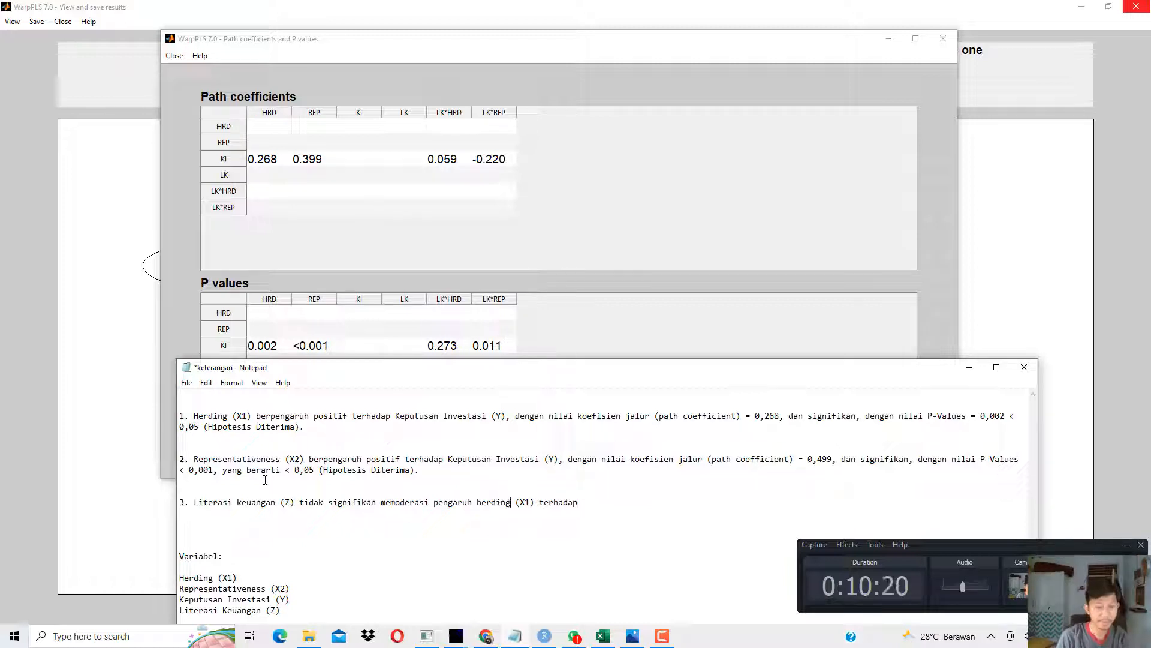
# Step: Continue the end of item 3 with the dependent variable "keputusan investasi (Y)"
pyautogui.press('End')
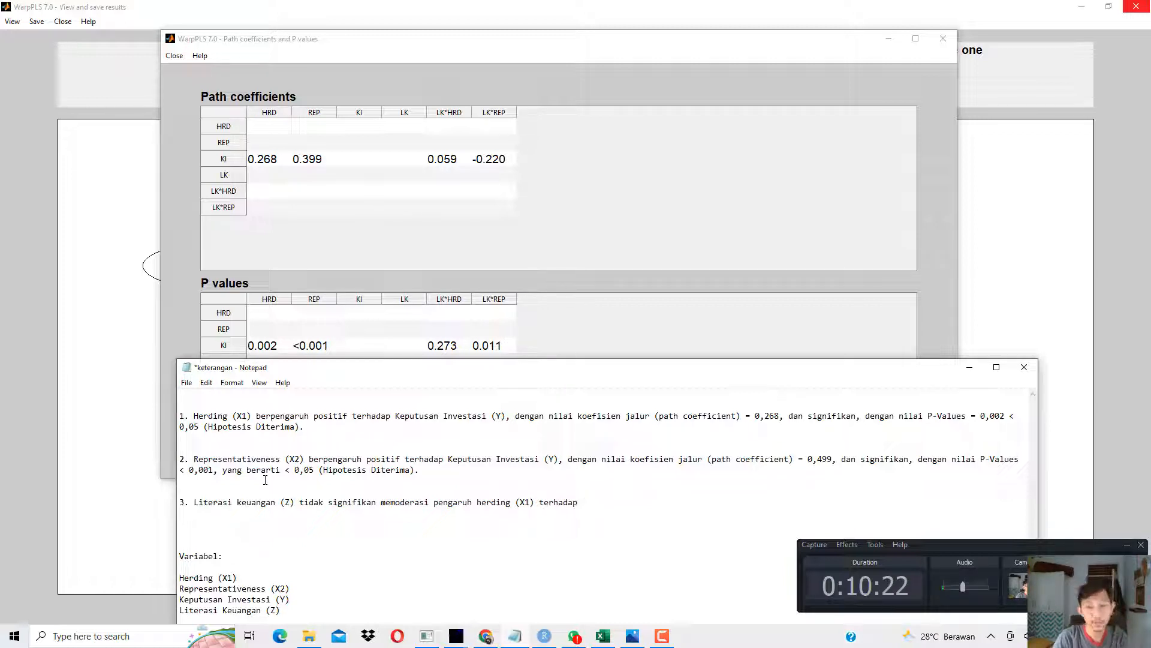
pyautogui.write('keputusan in')
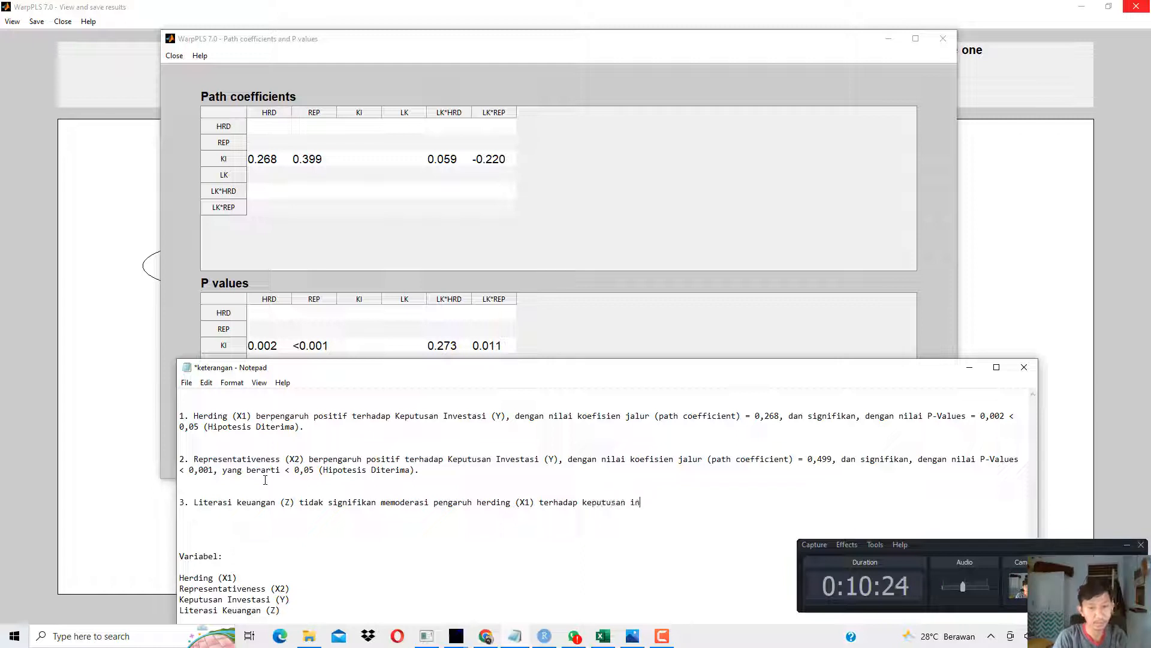
pyautogui.write('vestasi')
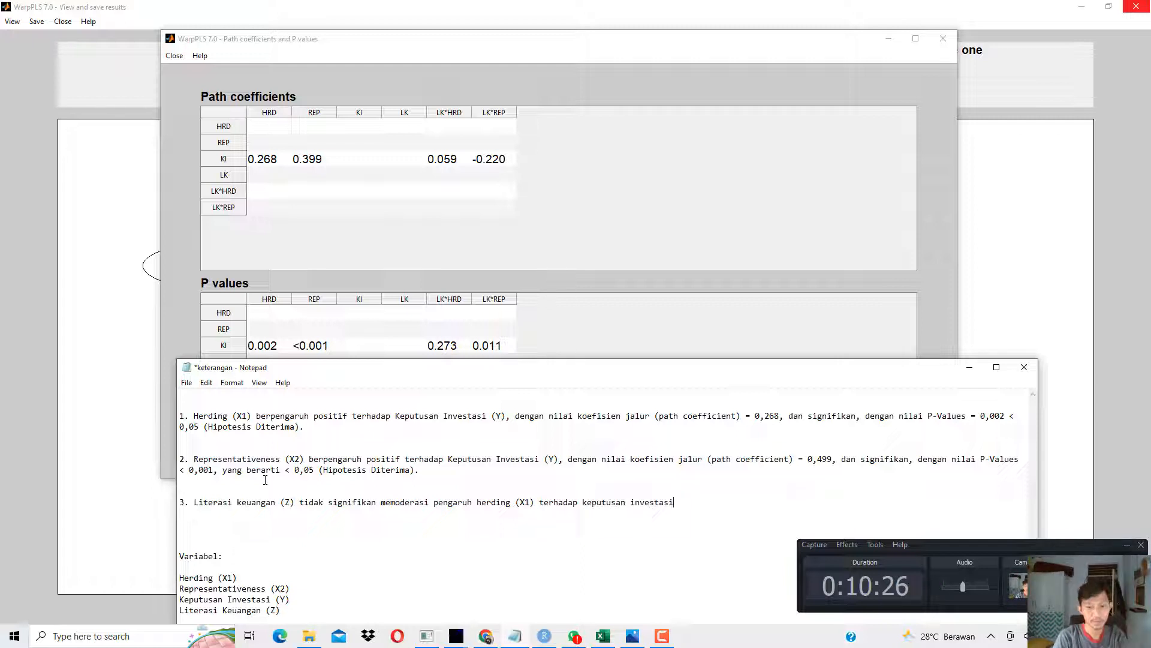
pyautogui.write(' (Y')
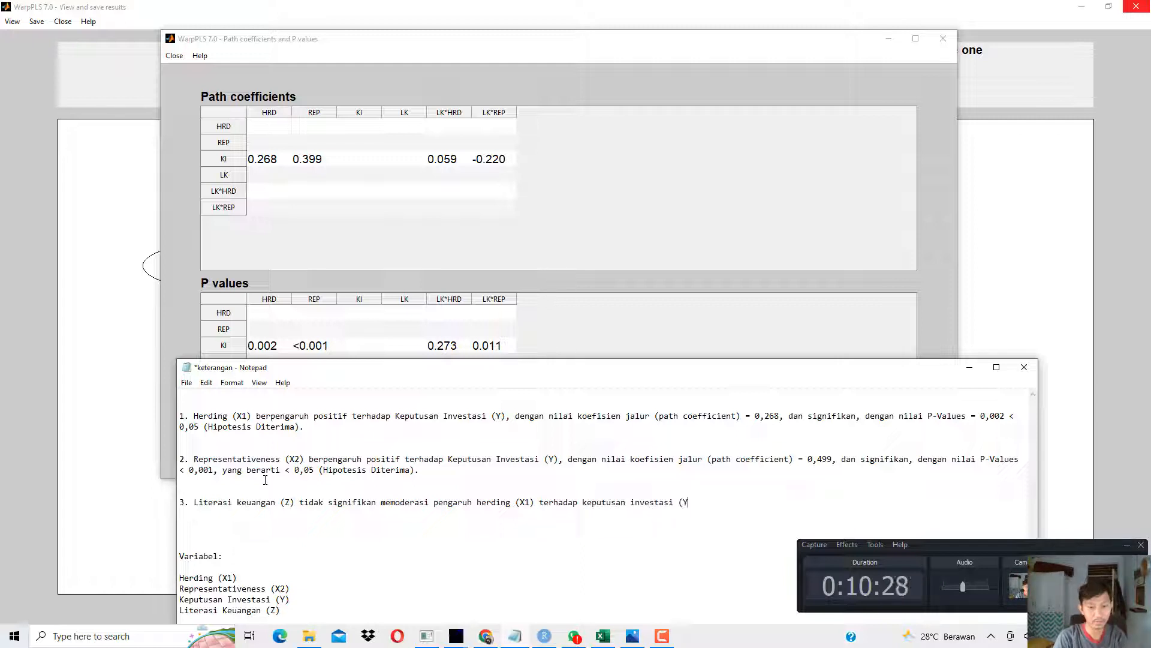
# Step: Continue item 3 with the significance clause "dengan nilai P-Values = 0,273 > 0,05" after the investment-decision variable (Y)
pyautogui.write('), dengan nilai ')
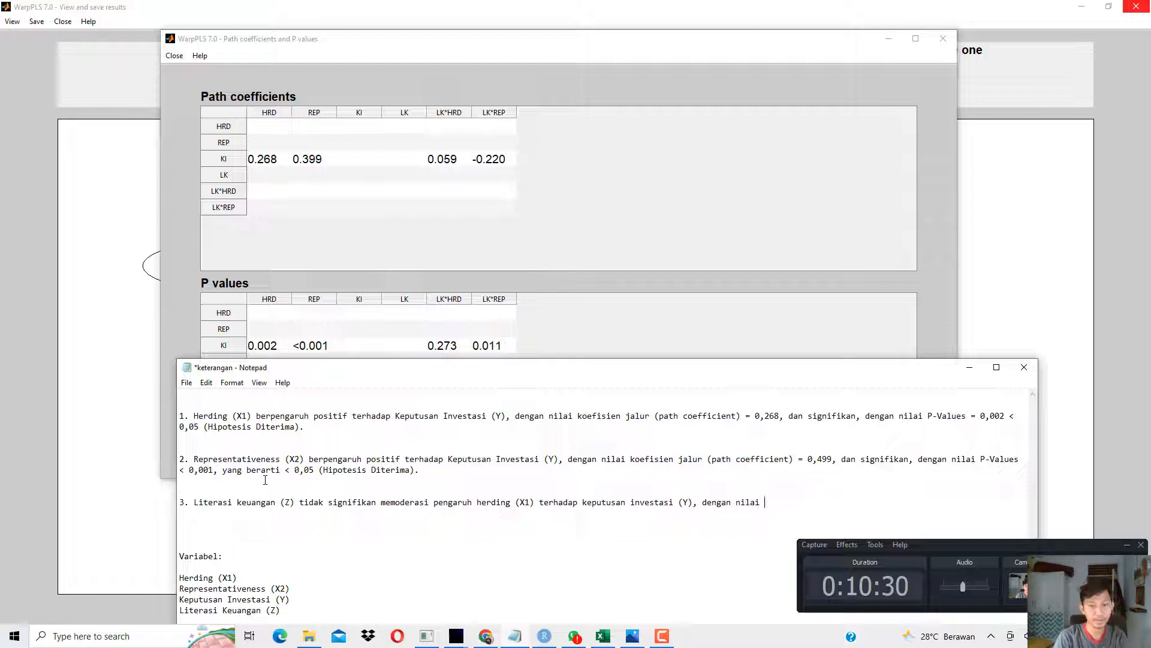
pyautogui.write('P-Values')
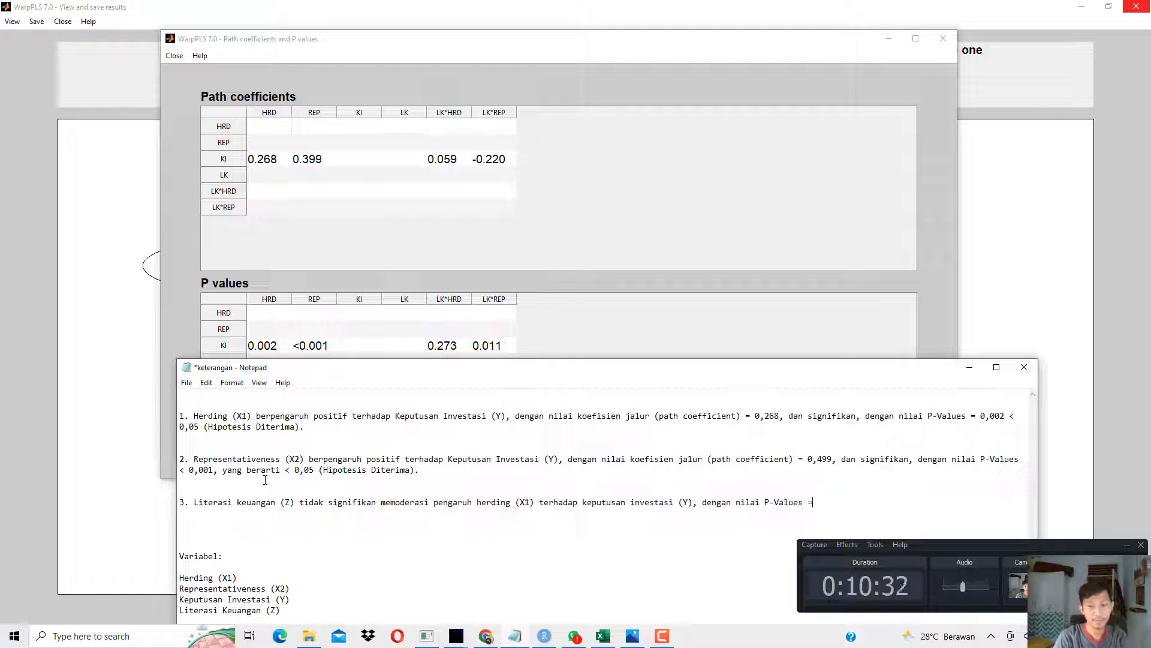
pyautogui.write(' = 0,2')
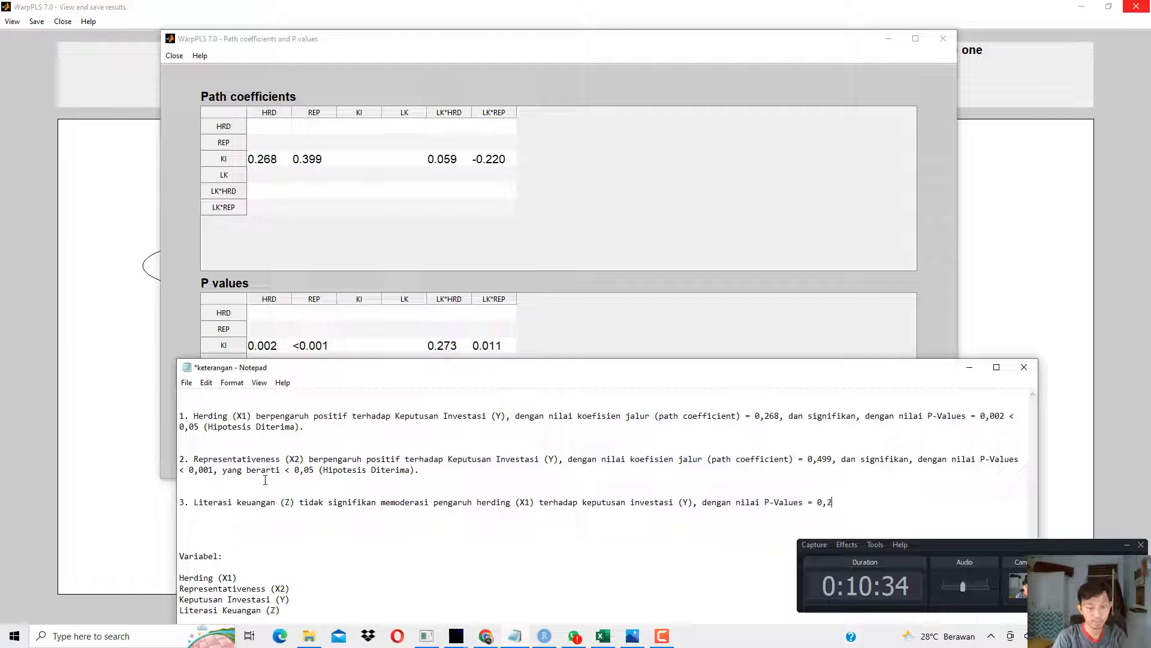
pyautogui.write('73 > ')
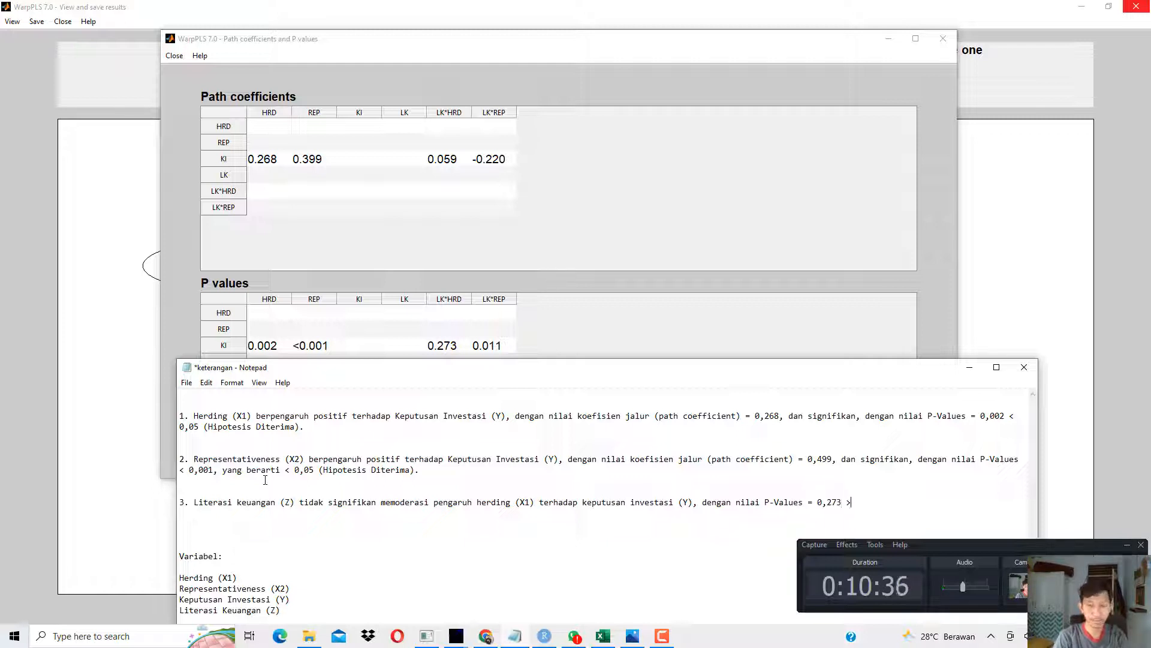
pyautogui.write('0,05 (')
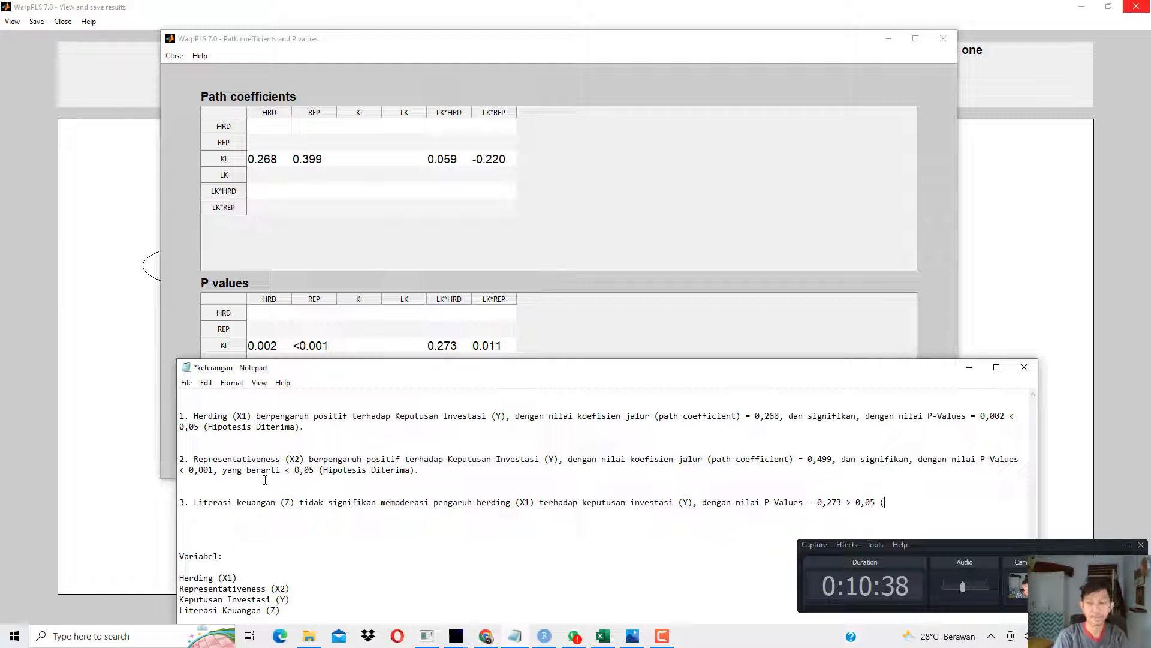
# Step: Finish item 3 with the verdict "(Hipotesis Moderasi Ditolak)."
pyautogui.write('H)ipotesis M')
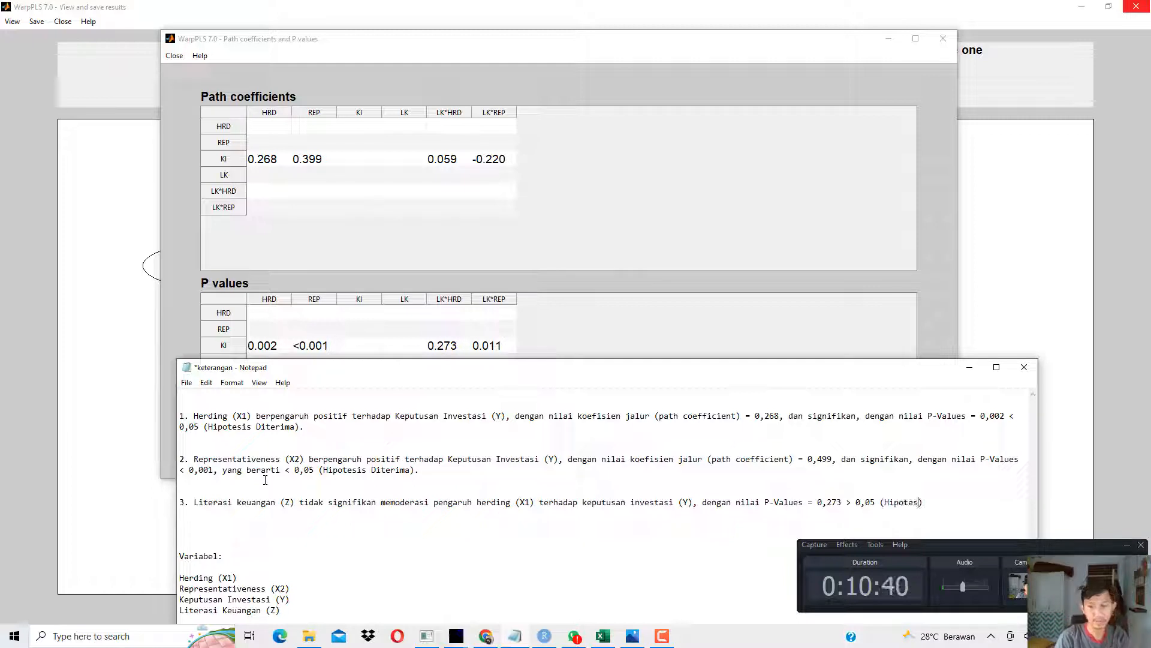
pyautogui.write('oderasi d')
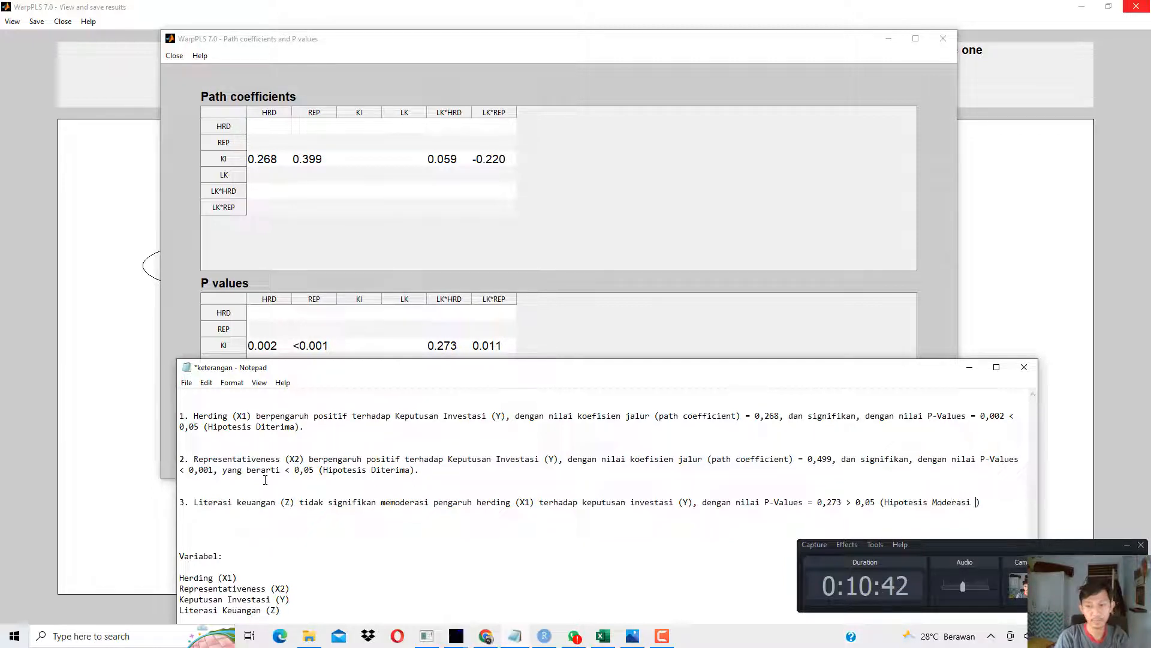
pyautogui.write('Ditolak')
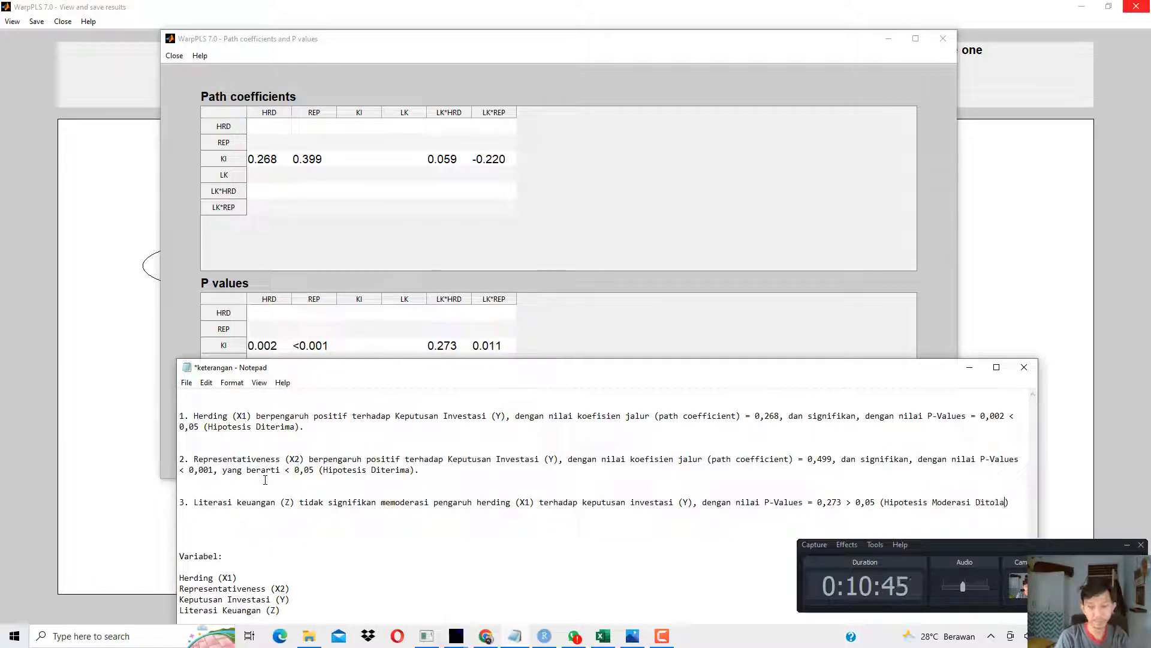
# Step: Duplicate the whole item 3 sentence onto a new line below it, separated by a blank line
pyautogui.hotkey('shift', 'Home')
pyautogui.hotkey('ctrl', 'c')
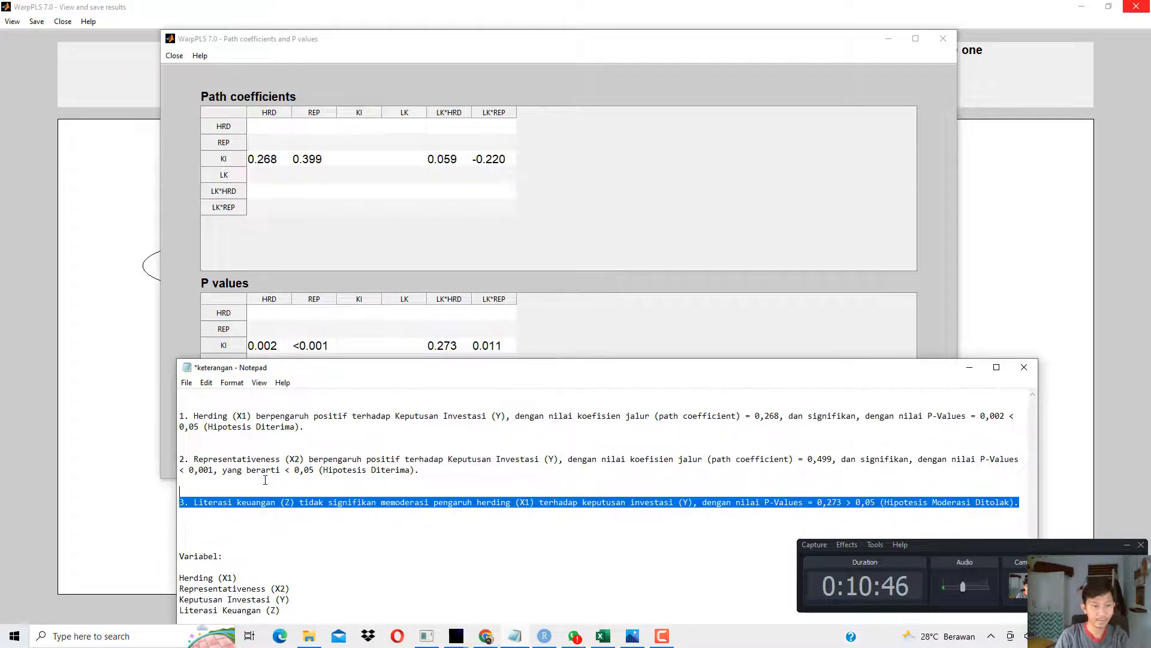
pyautogui.press('Down')
pyautogui.press('Return')
pyautogui.hotkey('ctrl', 'v')
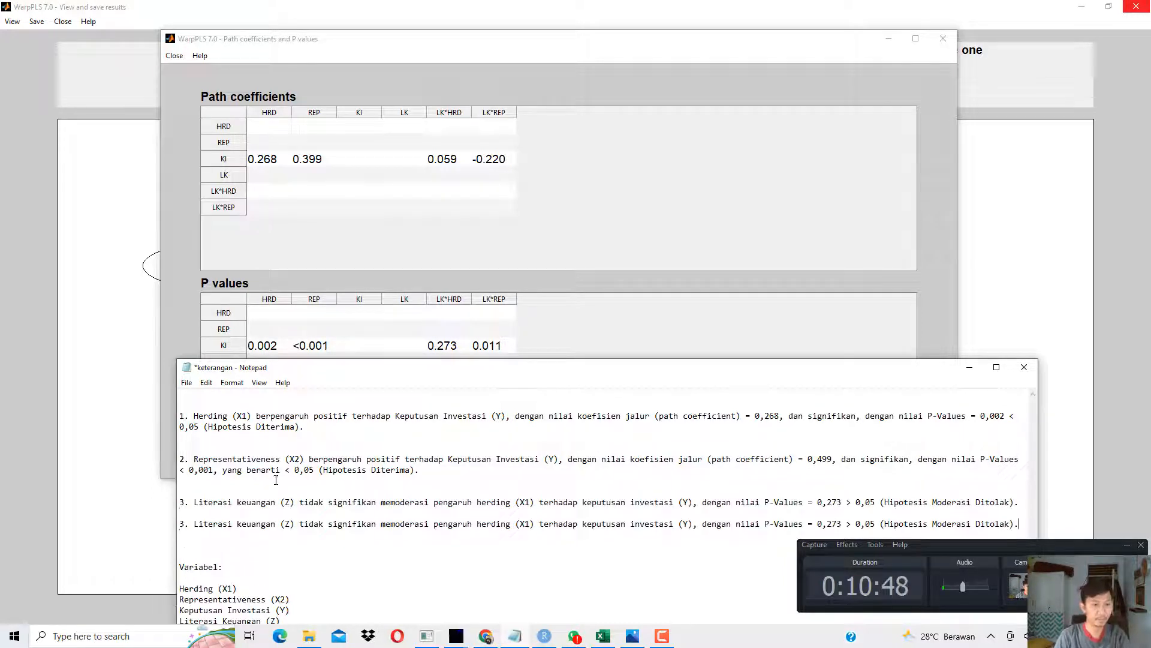
# Step: Remove "tidak" from the duplicated sentence so it reads "signifikan memoderasi"
pyautogui.press('BackSpace')
pyautogui.press('BackSpace')
pyautogui.press('BackSpace')
pyautogui.press('BackSpace')
pyautogui.press('BackSpace')
pyautogui.press('BackSpace')
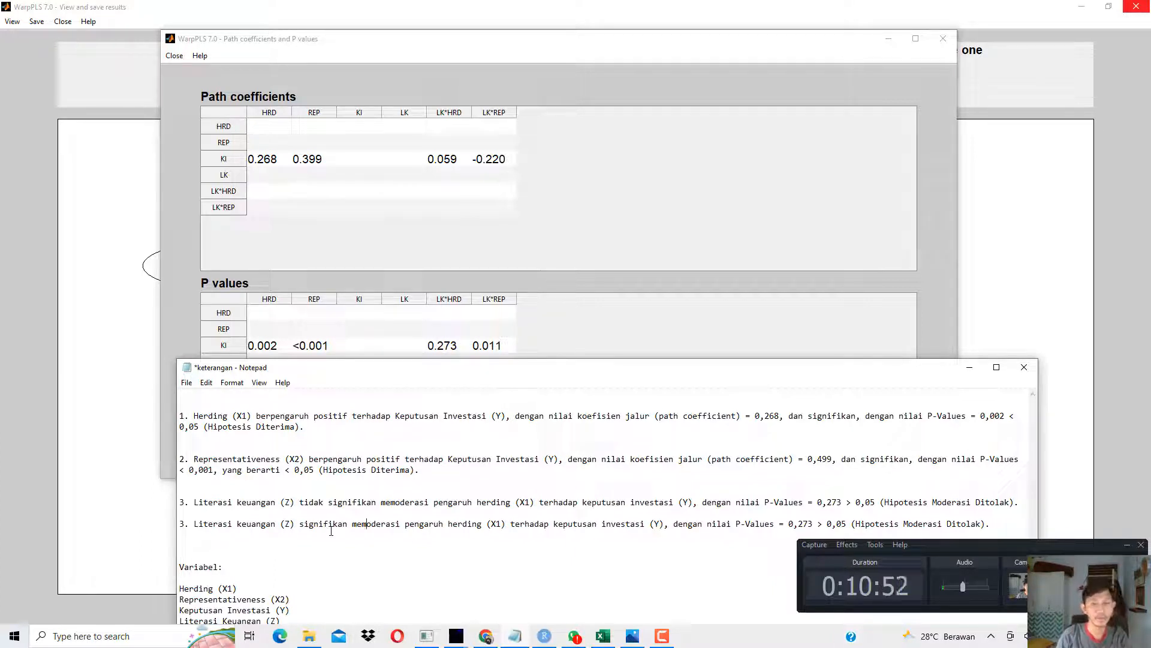
# Step: Replace "herding" with "representativeness" in the duplicated moderation sentence
pyautogui.press('Right')
pyautogui.press('Right')
pyautogui.press('Right')
pyautogui.press('Right')
pyautogui.press('Right')
pyautogui.press('Right')
pyautogui.press('Right')
pyautogui.press('Right')
pyautogui.press('Right')
pyautogui.press('Right')
pyautogui.press('Right')
pyautogui.press('Right')
pyautogui.press('Right')
pyautogui.press('Right')
pyautogui.press('Right')
pyautogui.press('Right')
pyautogui.press('Right')
pyautogui.press('Right')
pyautogui.hotkey('shift', 'Right')
pyautogui.hotkey('shift', 'Right')
pyautogui.hotkey('shift', 'Right')
pyautogui.hotkey('shift', 'Right')
pyautogui.hotkey('shift', 'Right')
pyautogui.hotkey('shift', 'Right')
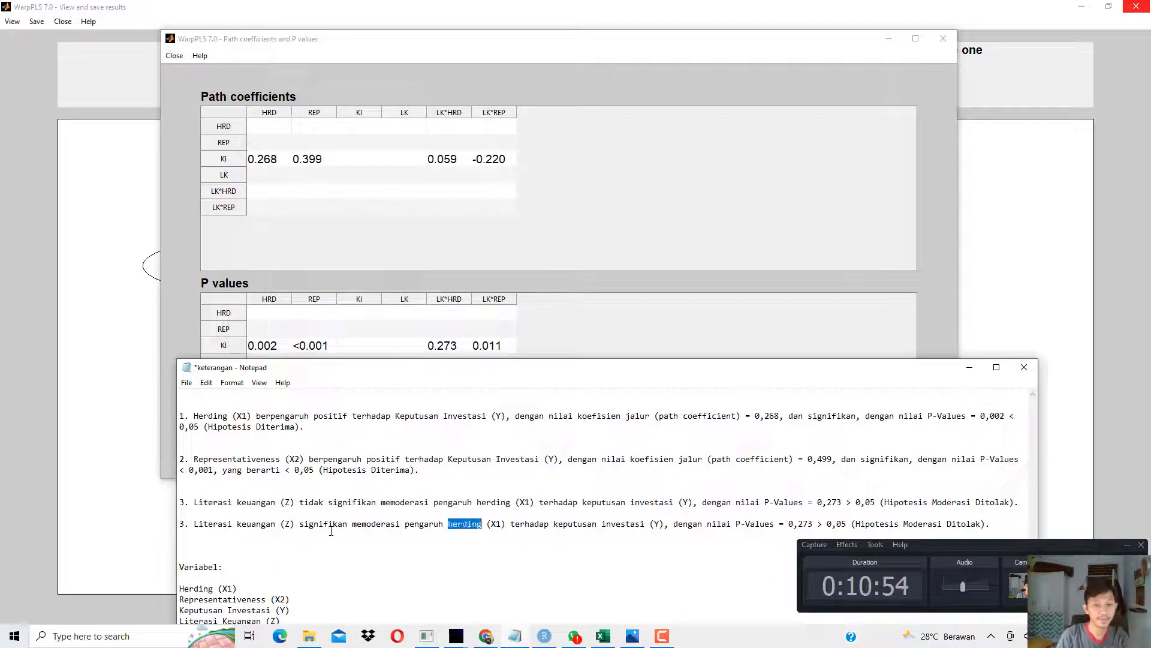
pyautogui.write('representativeness')
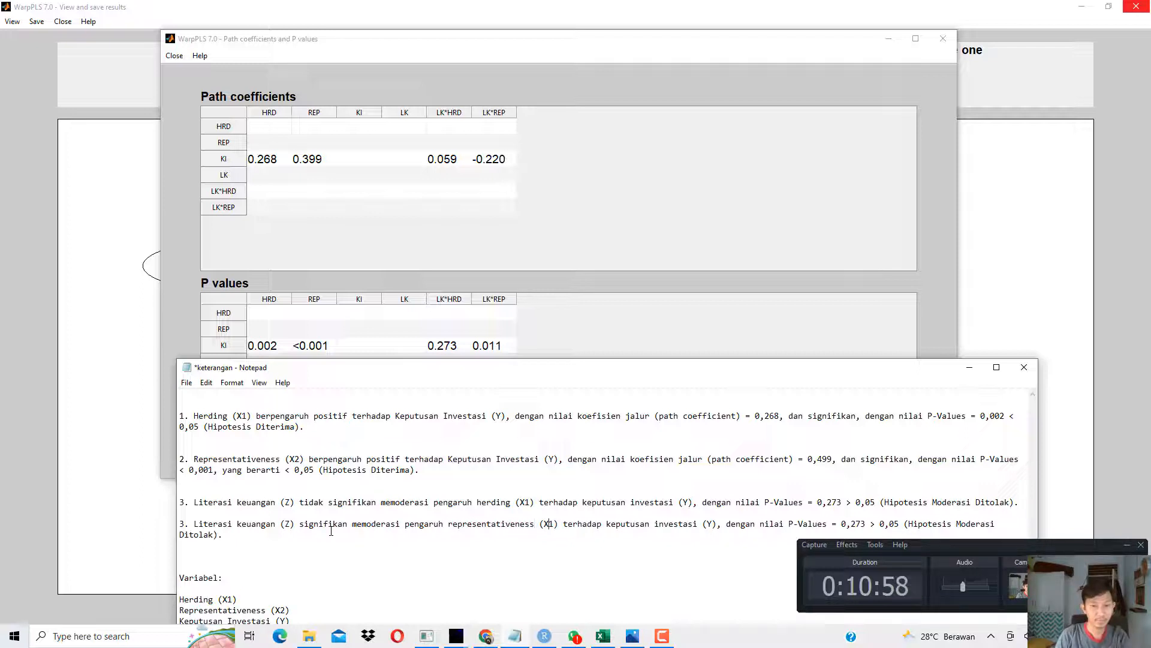
# Step: Change the variable code after "representativeness" to X2 in the duplicated sentence and save the notes
pyautogui.press('Delete')
pyautogui.write('2')
pyautogui.press('Right')
pyautogui.press('Right')
pyautogui.press('Right')
pyautogui.press('Right')
pyautogui.press('Right')
pyautogui.press('Right')
pyautogui.hotkey('ctrl', 's')
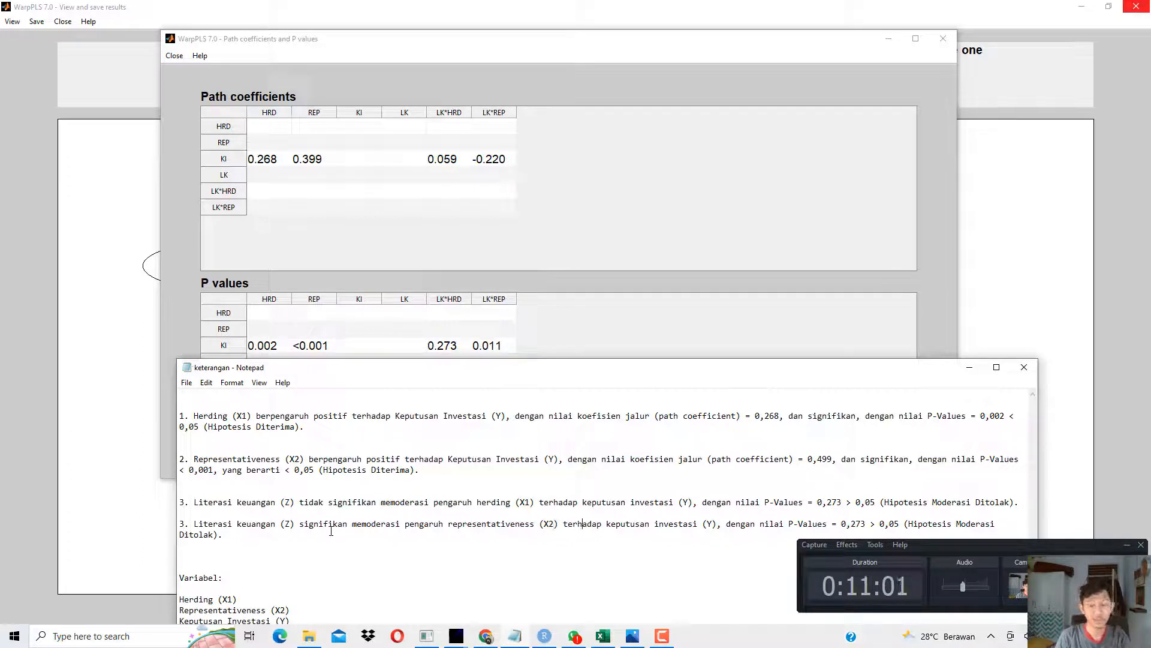
# Step: Change the P-Values comparison in the duplicated sentence to "0,011 < 0,05"
pyautogui.press('Right')
pyautogui.press('Right')
pyautogui.press('Right')
pyautogui.press('Right')
pyautogui.press('Right')
pyautogui.press('Right')
pyautogui.press('Right')
pyautogui.press('Right')
pyautogui.press('Right')
pyautogui.press('Right')
pyautogui.press('Right')
pyautogui.press('Right')
pyautogui.press('Right')
pyautogui.press('Right')
pyautogui.press('Right')
pyautogui.press('Right')
pyautogui.press('Right')
pyautogui.press('Right')
pyautogui.press('Right')
pyautogui.press('Right')
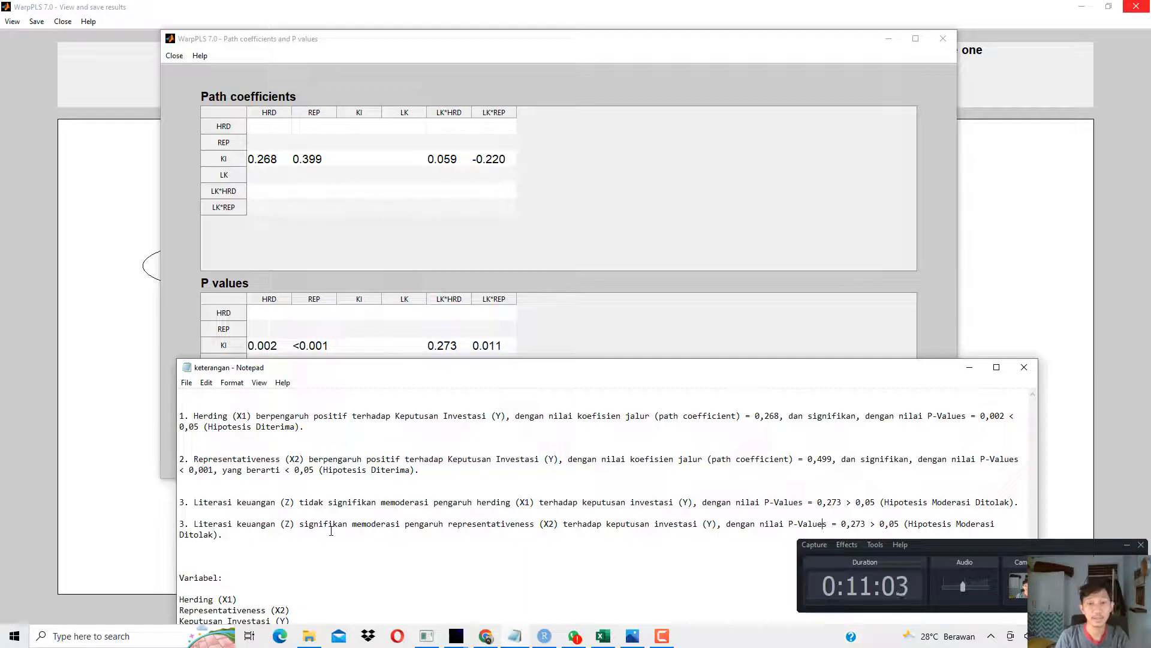
pyautogui.press('Right')
pyautogui.press('Right')
pyautogui.press('Right')
pyautogui.press('Right')
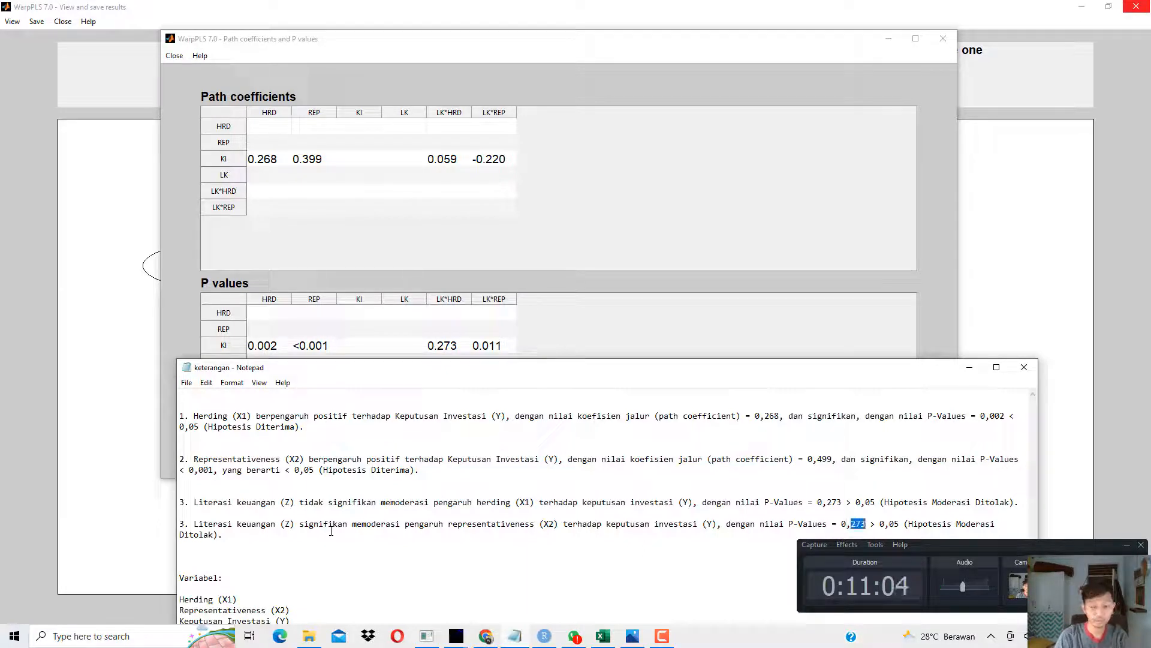
pyautogui.write('011')
pyautogui.press('Right')
pyautogui.hotkey('shift', 'Right')
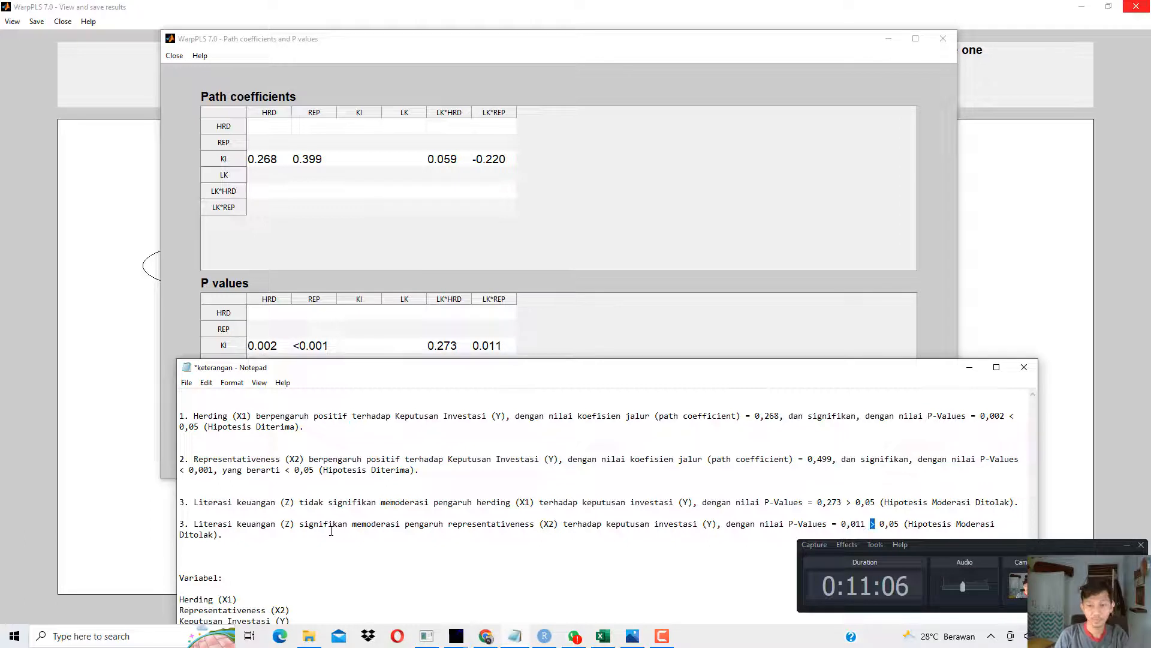
pyautogui.write('<')
pyautogui.press('Right')
pyautogui.press('Right')
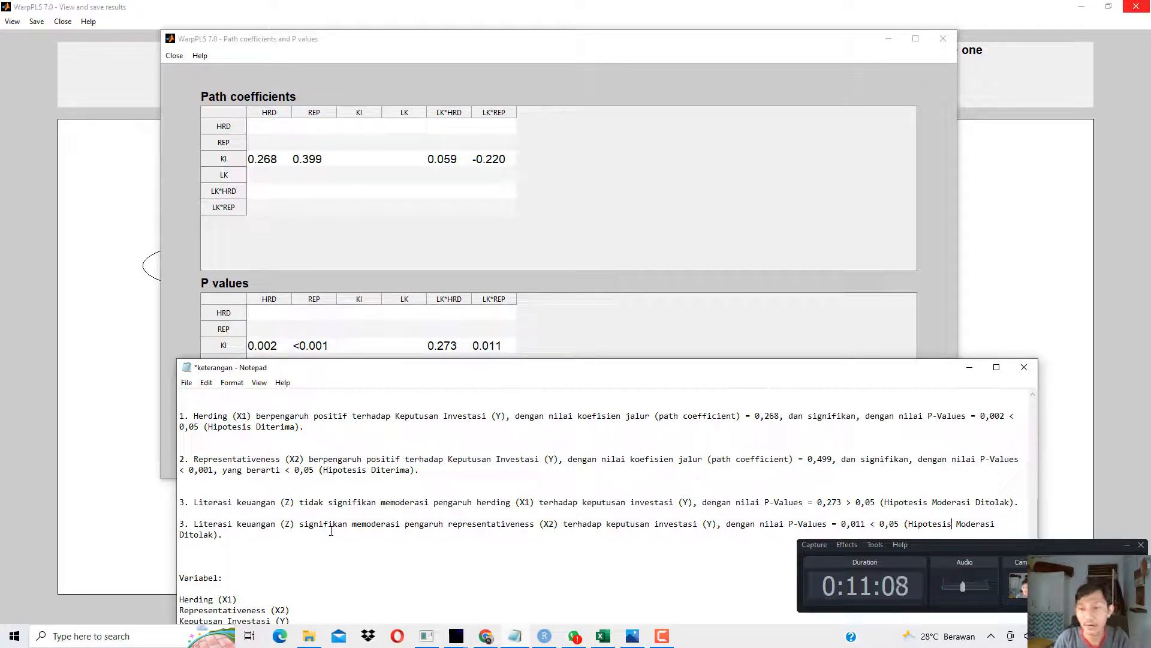
pyautogui.press('Right')
pyautogui.hotkey('shift', 'Right')
pyautogui.hotkey('shift', 'Right')
pyautogui.hotkey('shift', 'Right')
pyautogui.hotkey('shift', 'Right')
pyautogui.hotkey('shift', 'Right')
pyautogui.hotkey('shift', 'Right')
pyautogui.hotkey('shift', 'Right')
pyautogui.hotkey('shift', 'Right')
pyautogui.hotkey('shift', 'Right')
pyautogui.hotkey('shift', 'Right')
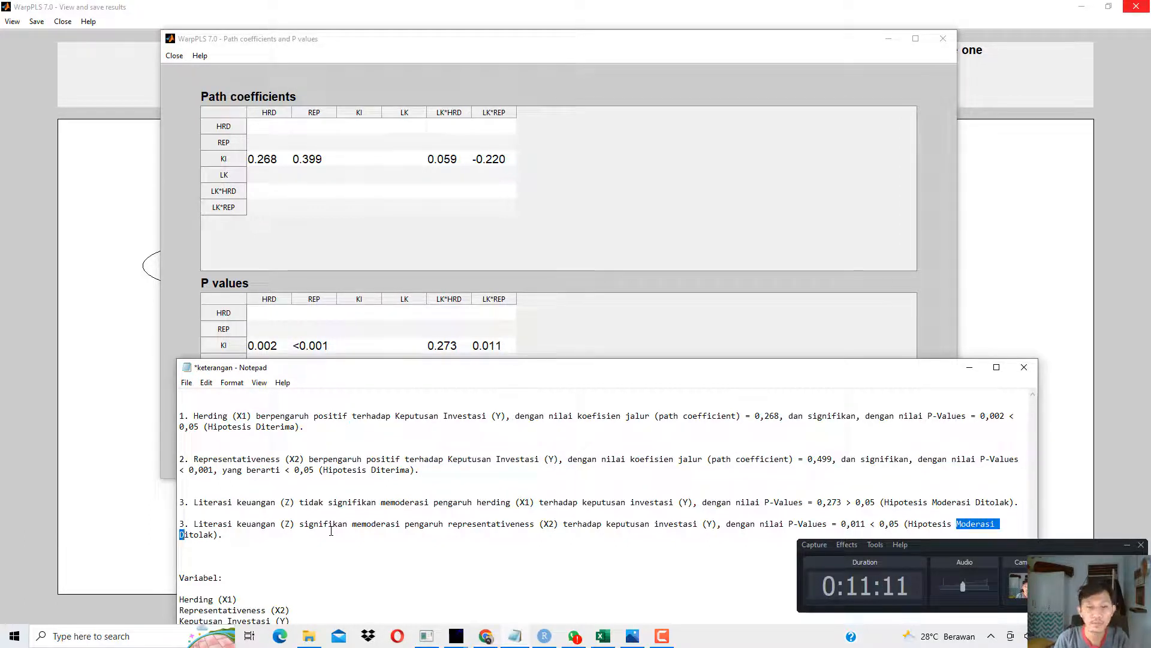
pyautogui.hotkey('shift', 'Right')
pyautogui.hotkey('shift', 'Right')
pyautogui.hotkey('shift', 'Right')
pyautogui.hotkey('shift', 'Right')
pyautogui.press('Left')
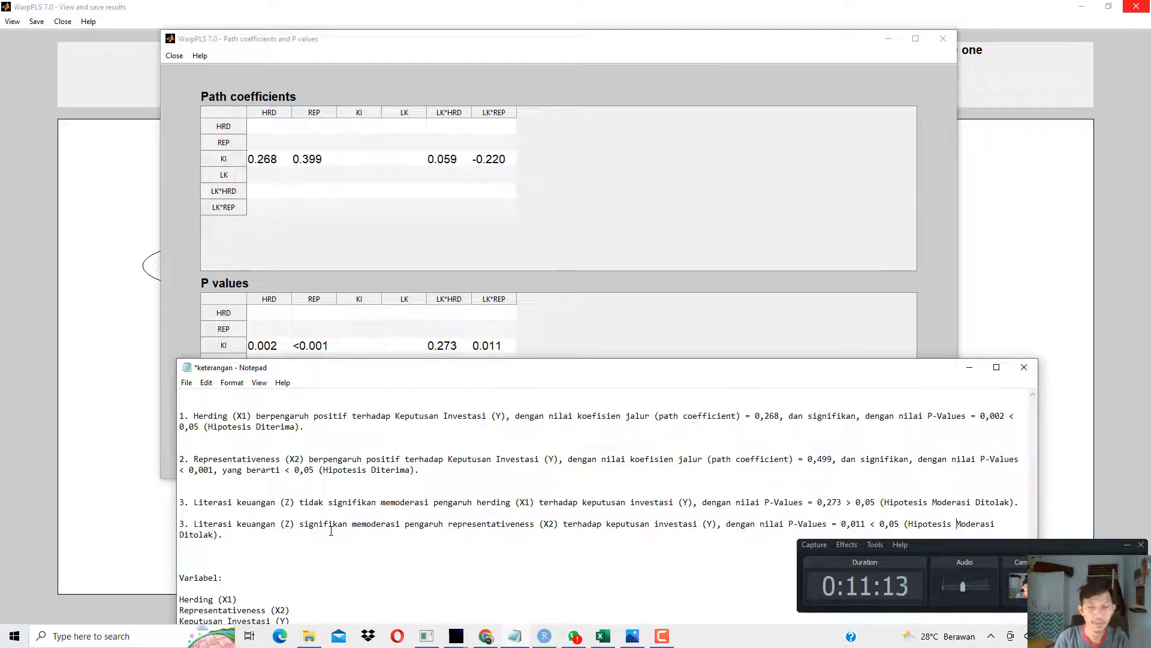
# Step: Change the verdict of the duplicated sentence to "Hipotesis Moderasi Diterima" and save the notes
pyautogui.press('Right')
pyautogui.press('Right')
pyautogui.press('Right')
pyautogui.press('Right')
pyautogui.press('Right')
pyautogui.press('Right')
pyautogui.press('Right')
pyautogui.press('Right')
pyautogui.press('Right')
pyautogui.press('Right')
pyautogui.press('Right')
pyautogui.press('Right')
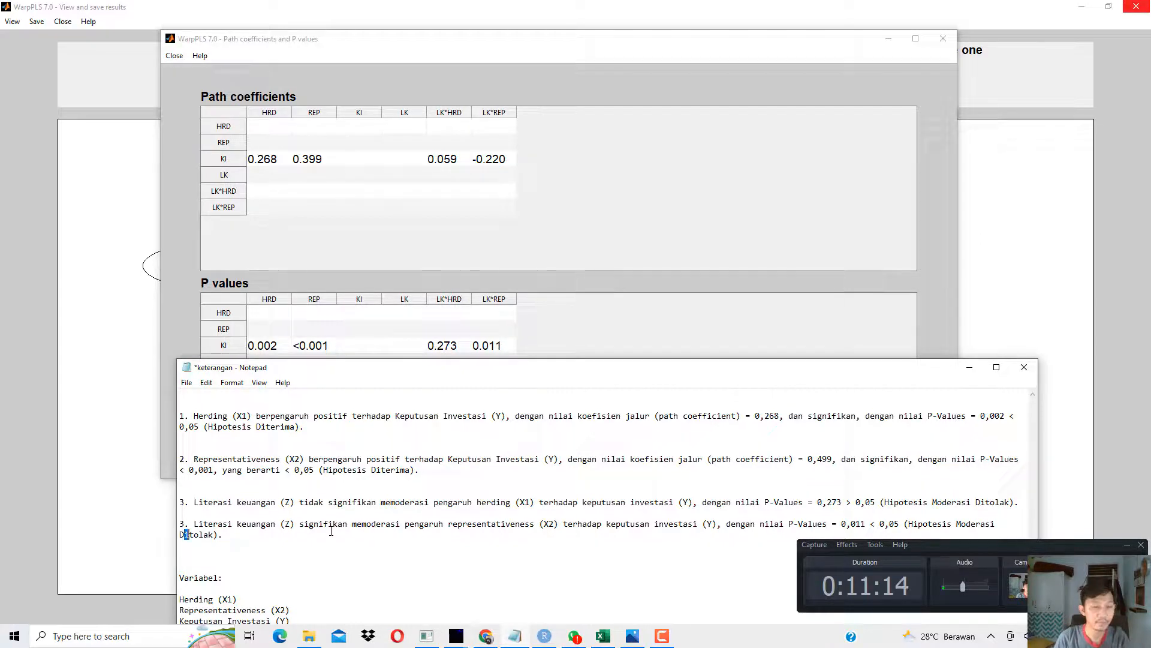
pyautogui.hotkey('shift', 'Right')
pyautogui.hotkey('shift', 'Right')
pyautogui.hotkey('shift', 'Right')
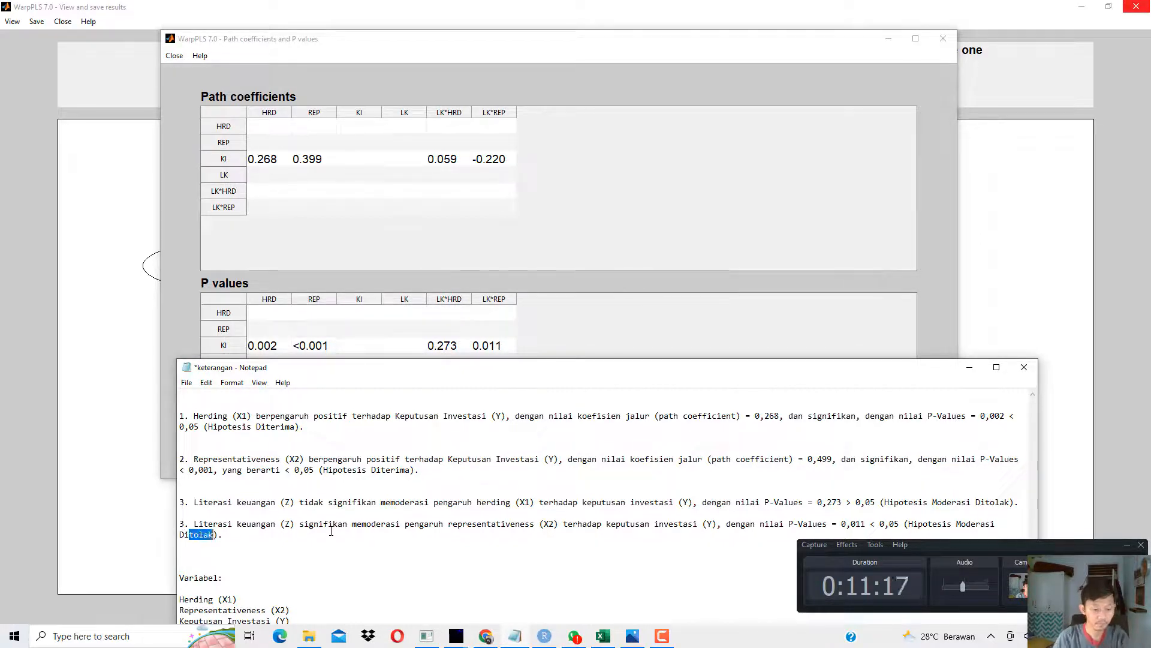
pyautogui.write('erima')
pyautogui.press('BackSpace')
pyautogui.press('BackSpace')
pyautogui.press('BackSpace')
pyautogui.press('BackSpace')
pyautogui.press('BackSpace')
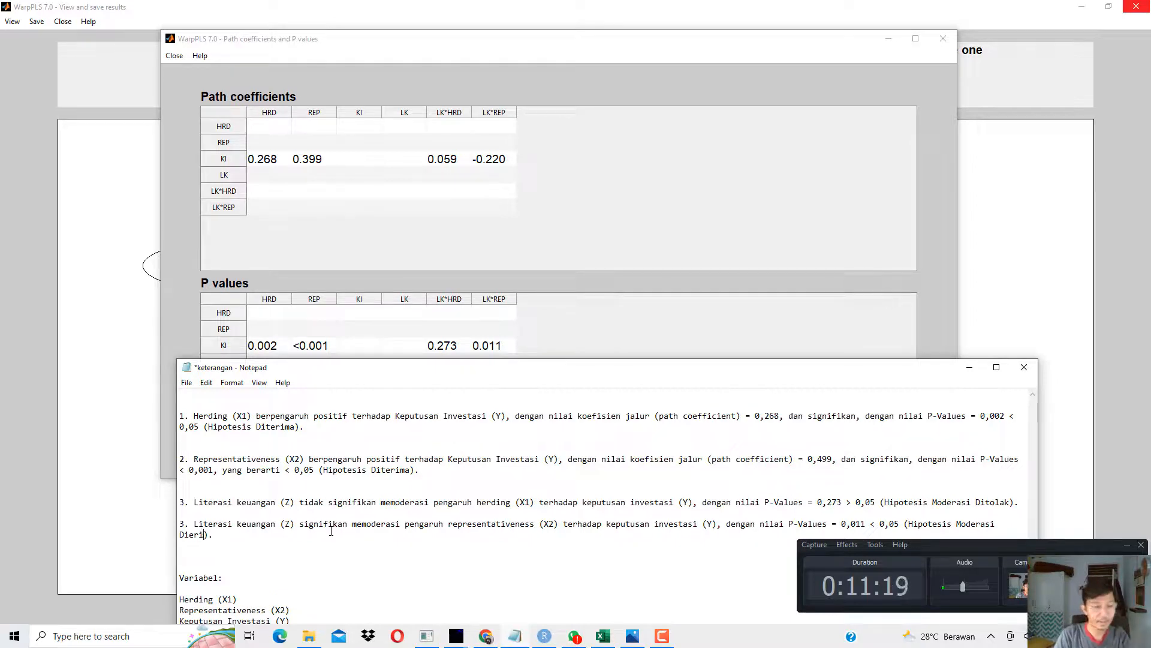
pyautogui.write('ter')
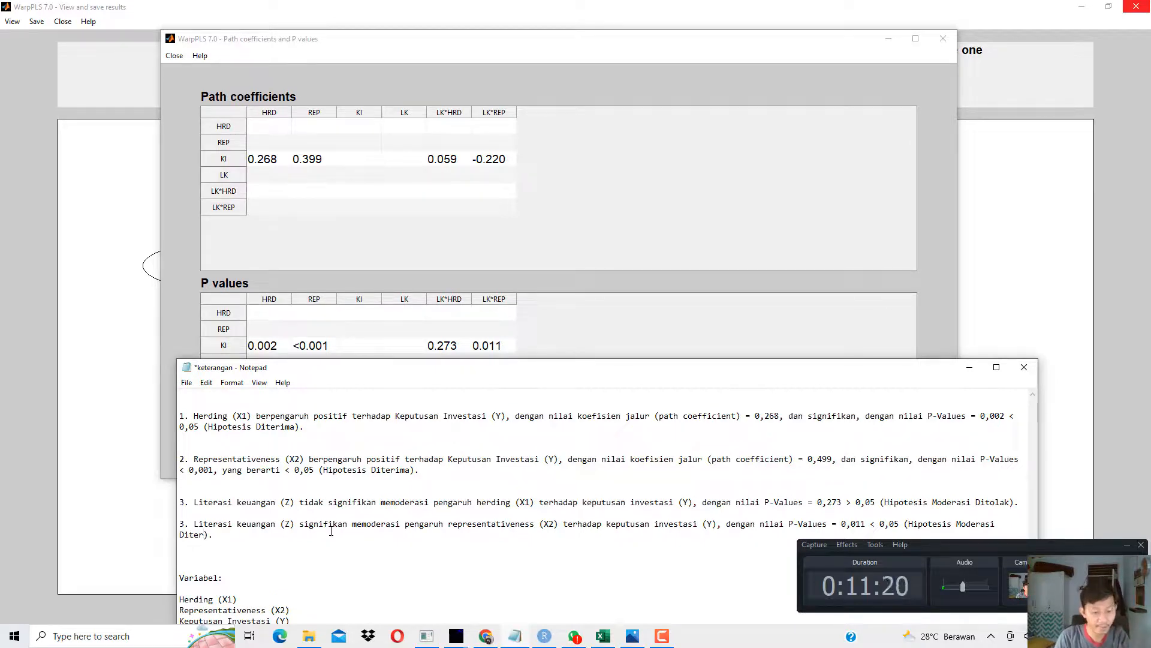
pyautogui.write('ima')
pyautogui.hotkey('ctrl', 's')
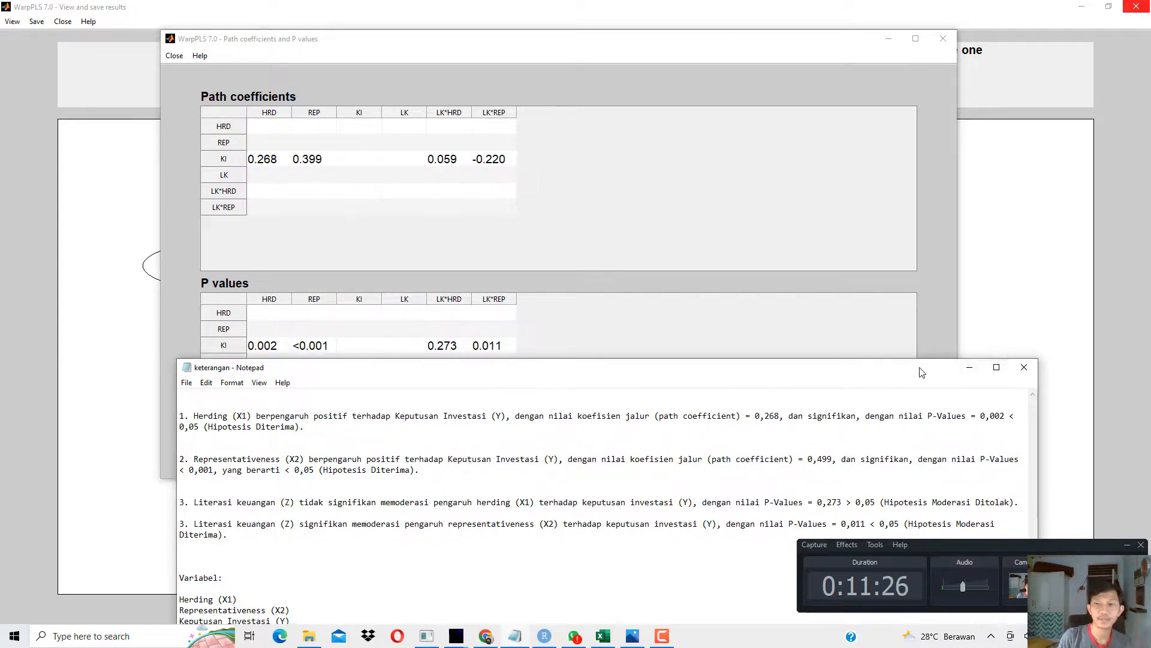
# Step: Minimize the notes and the path coefficients window to return to the SEM model graph
pyautogui.moveTo(922, 369); pyautogui.dragTo(917, 249)
pyautogui.click(971, 253)
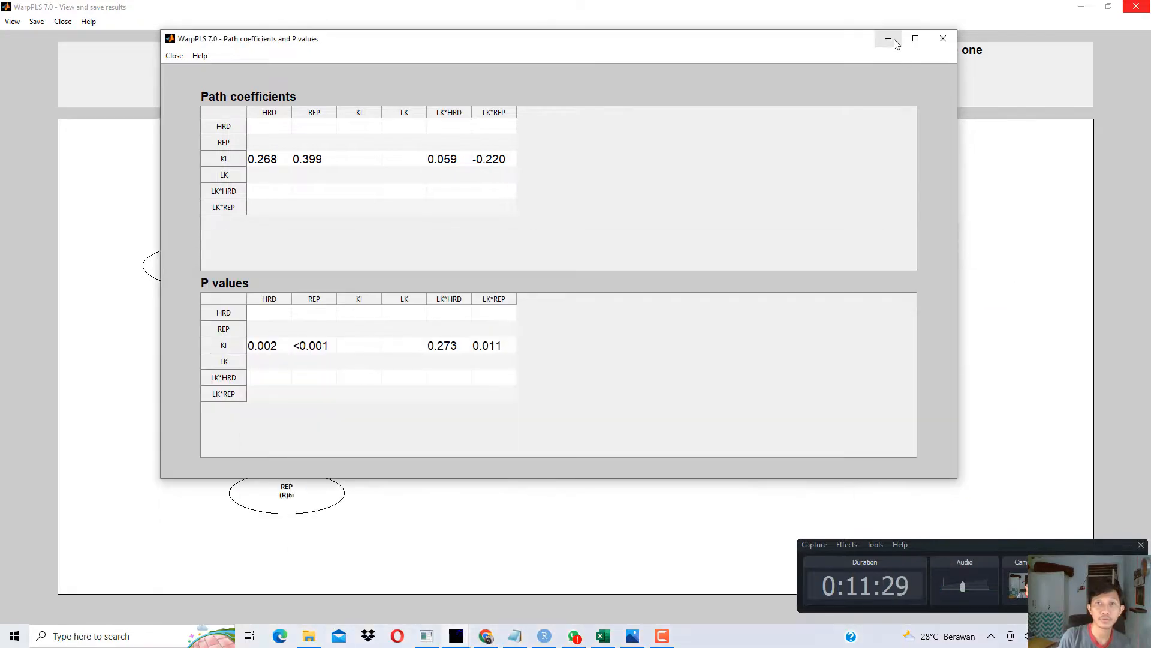
pyautogui.click(892, 39)
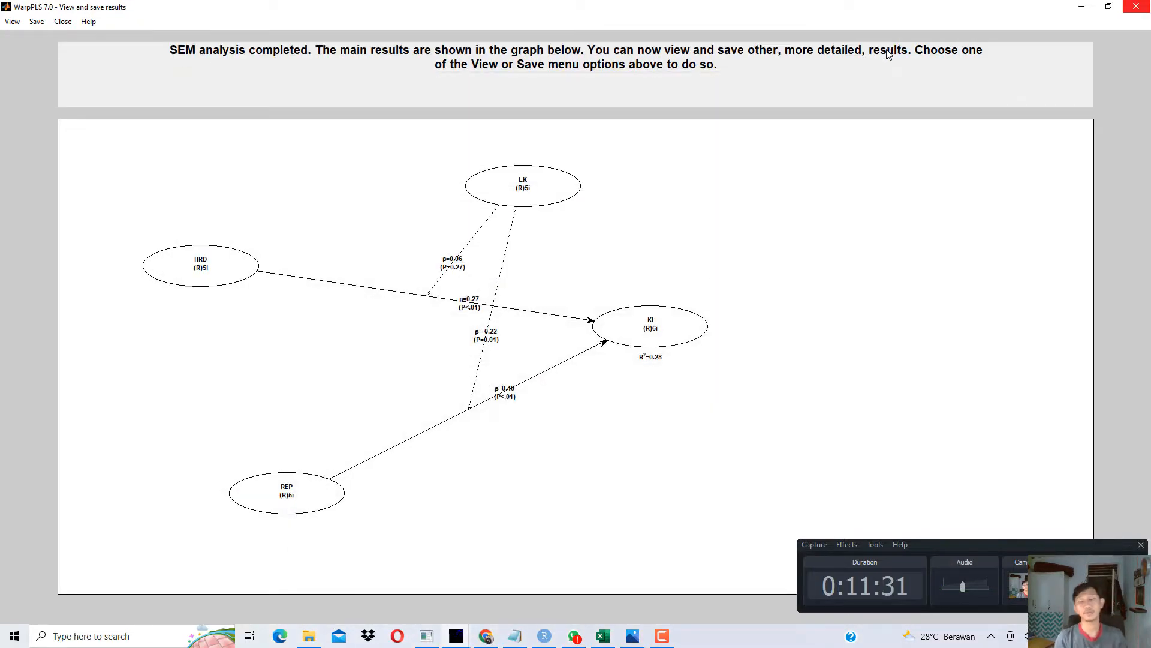